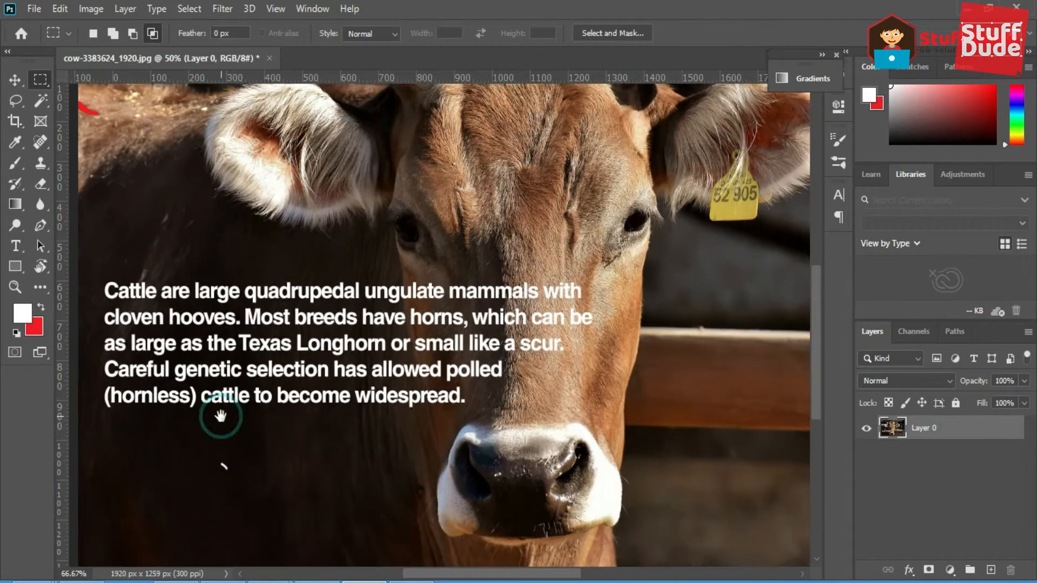
Step: Remove the small white mark below the paragraph with a Content-Aware fill and clear the selection
{"action": "left_click", "coordinate": [222, 417], "text": "ctrl"}
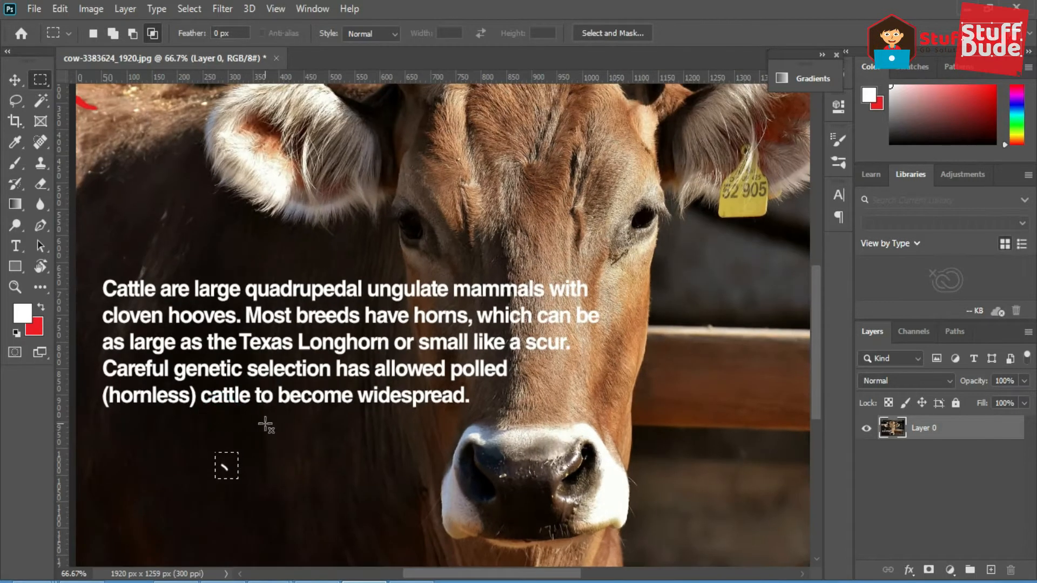
{"action": "left_click", "coordinate": [59, 10]}
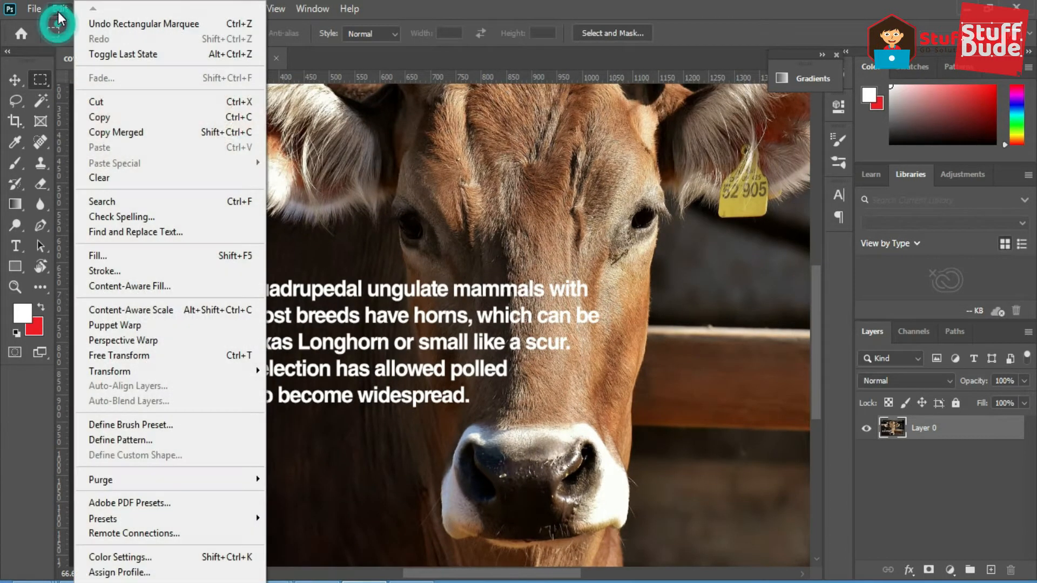
{"action": "left_click", "coordinate": [110, 254]}
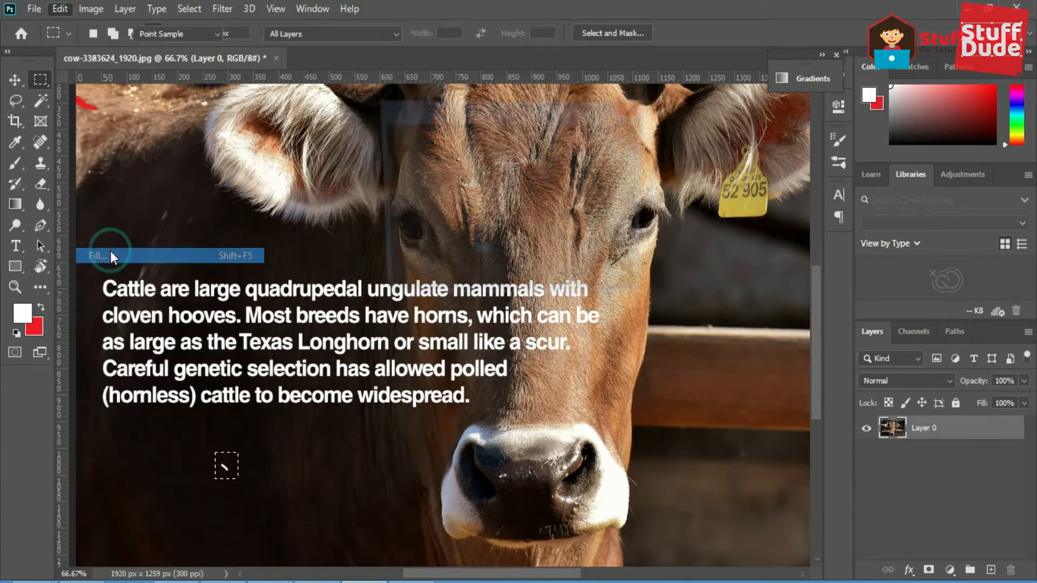
{"action": "left_click", "coordinate": [611, 141]}
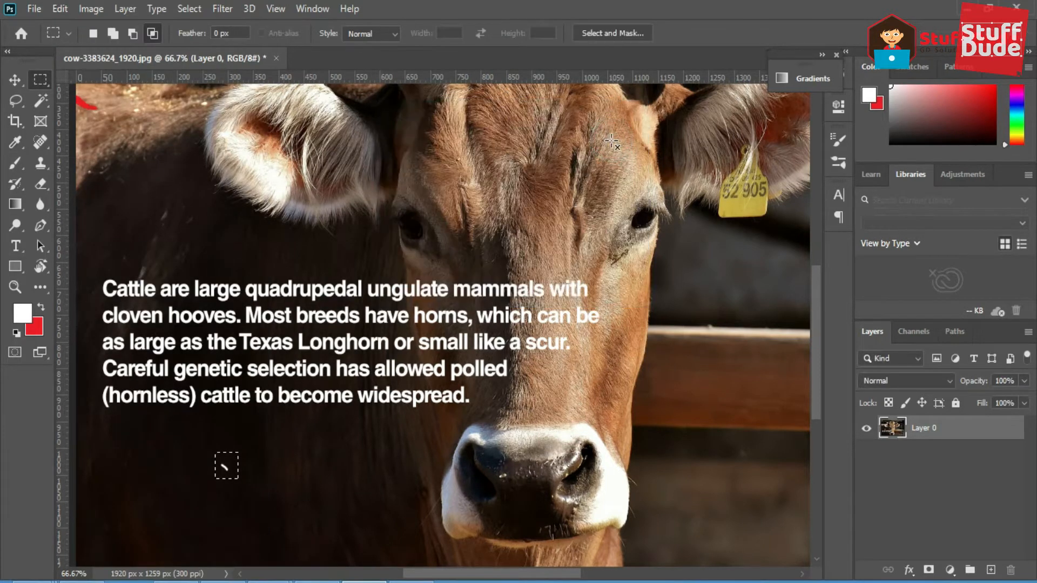
{"action": "key", "text": "ctrl+d"}
Step: Try to remove the word "Cattle" with a Content-Aware fill at 100% opacity over a rectangular selection
{"action": "left_click", "coordinate": [90, 9]}
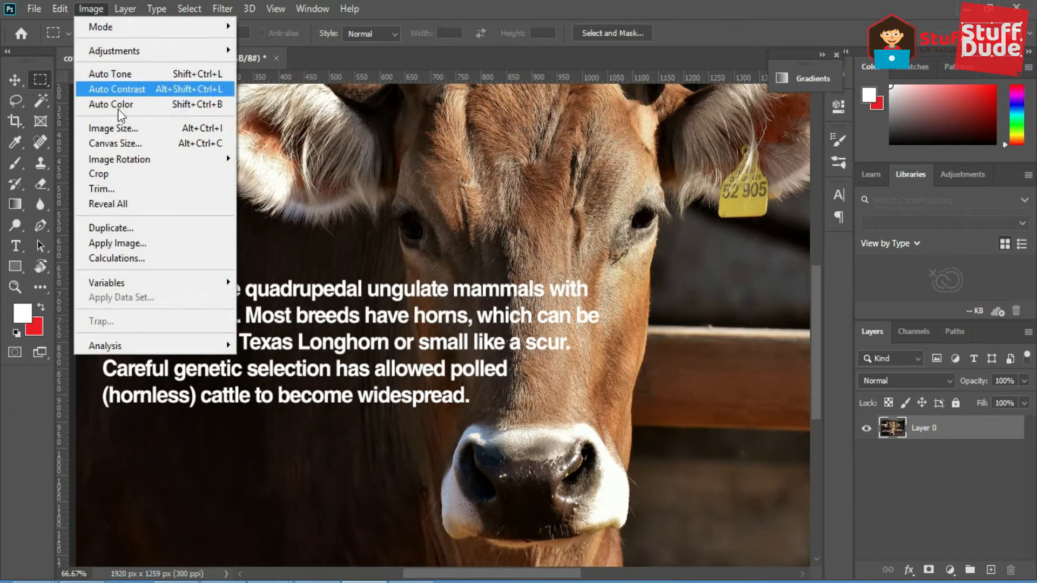
{"action": "mouse_move", "coordinate": [60, 7]}
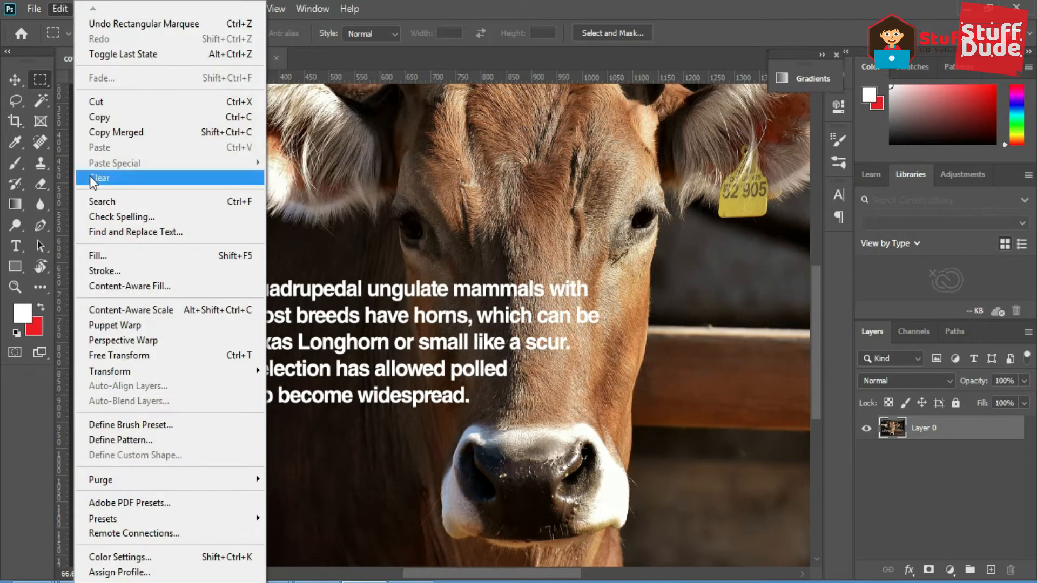
{"action": "left_click", "coordinate": [89, 254]}
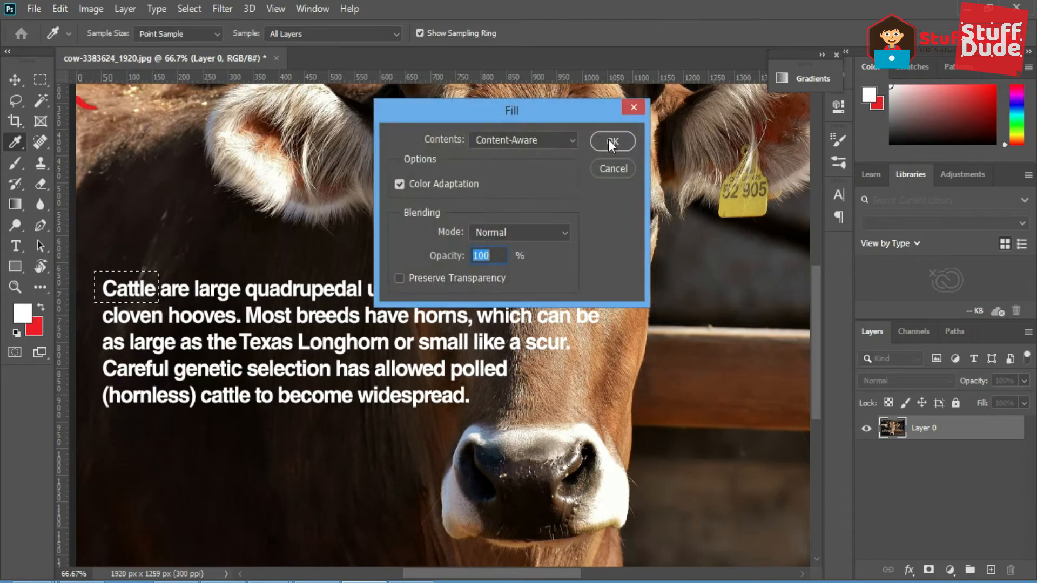
{"action": "left_click", "coordinate": [609, 140]}
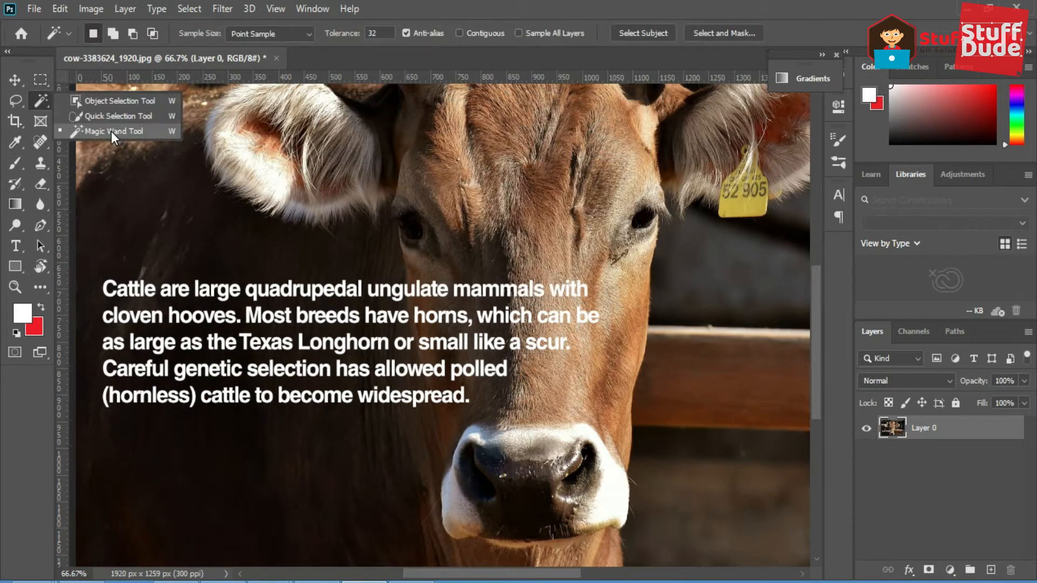
Step: Select the white lettering by color with the Magic Wand and restrict the selection to the paragraph with an intersecting rectangular marquee
{"action": "left_click", "coordinate": [112, 131]}
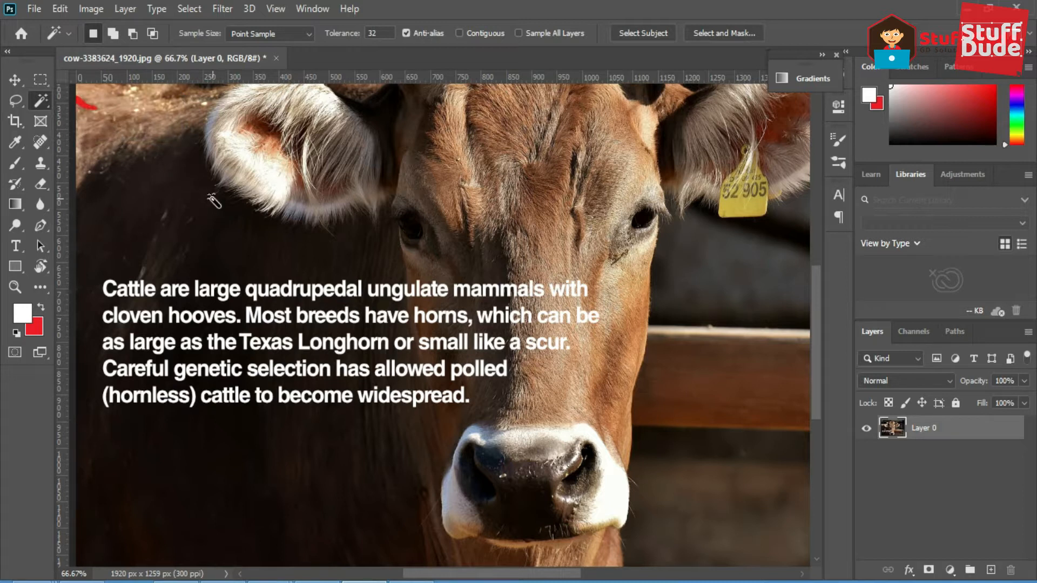
{"action": "left_click", "coordinate": [143, 289]}
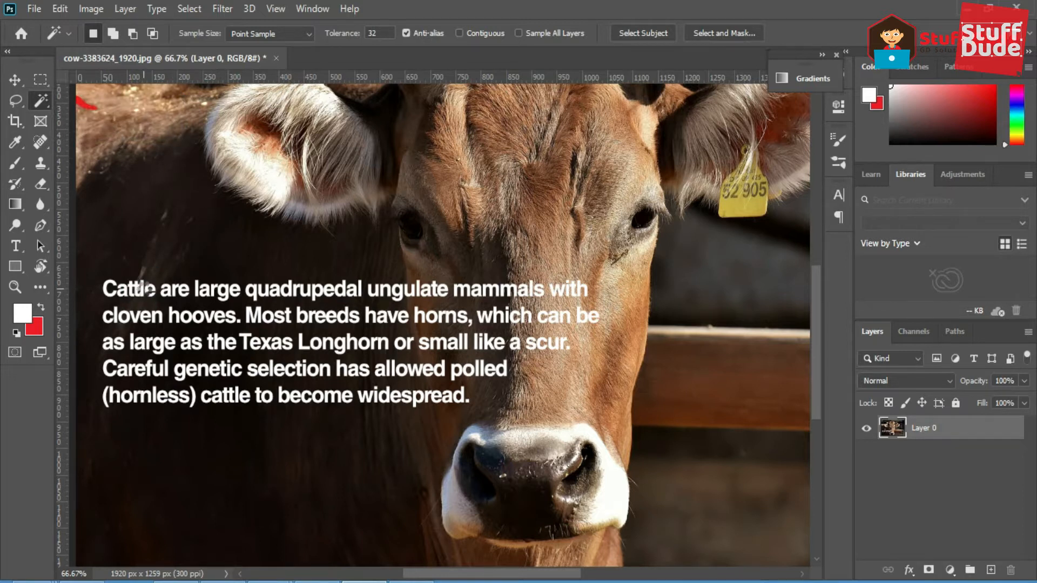
{"action": "left_click", "coordinate": [44, 79]}
{"action": "left_click", "coordinate": [153, 34]}
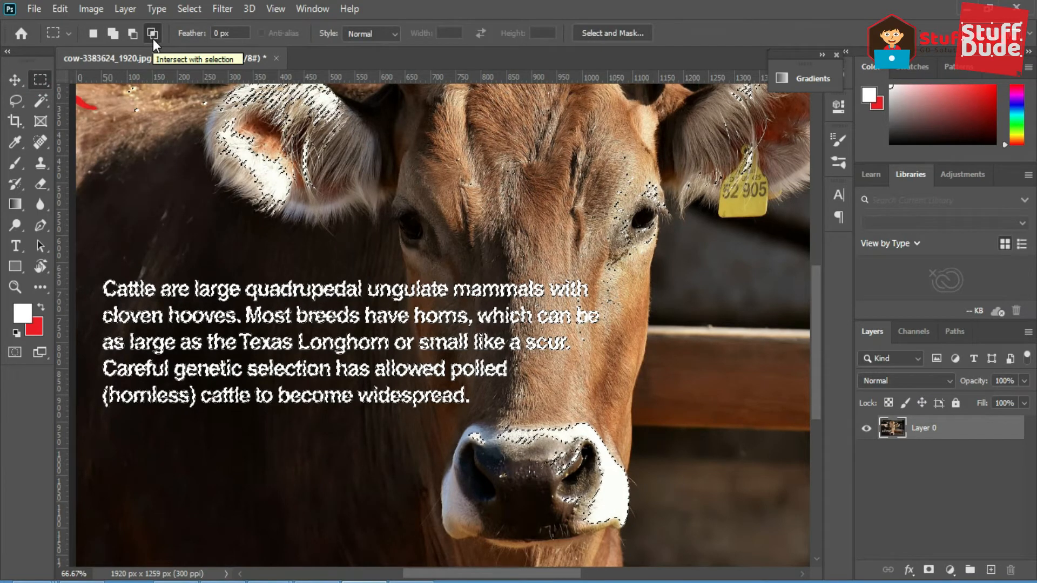
{"action": "left_click_drag", "start_coordinate": [98, 275], "coordinate": [601, 418]}
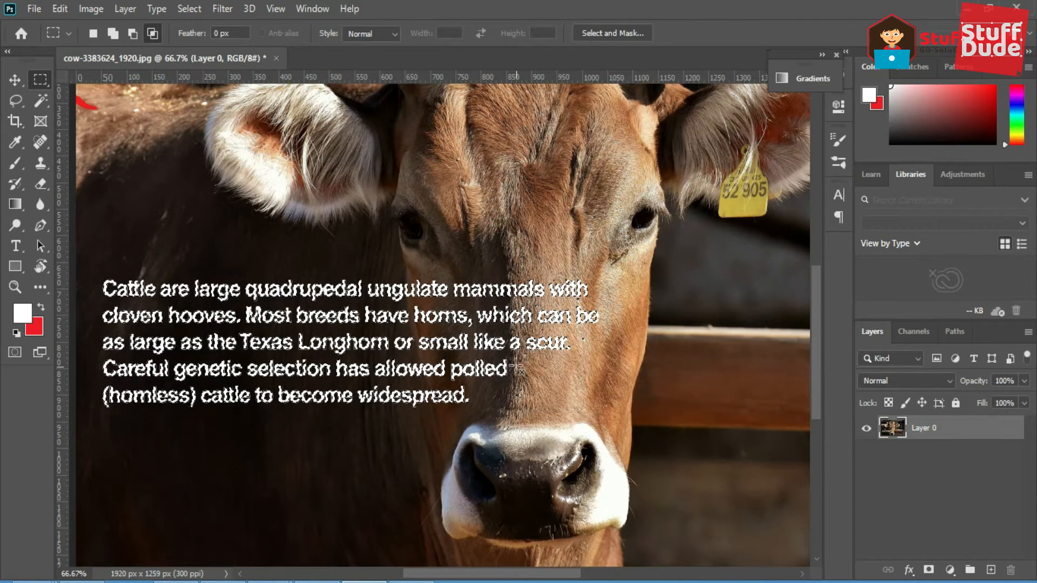
Step: Expand the text selection by 8 pixels
{"action": "left_click_drag", "start_coordinate": [517, 369], "coordinate": [581, 364]}
{"action": "left_click", "coordinate": [195, 8]}
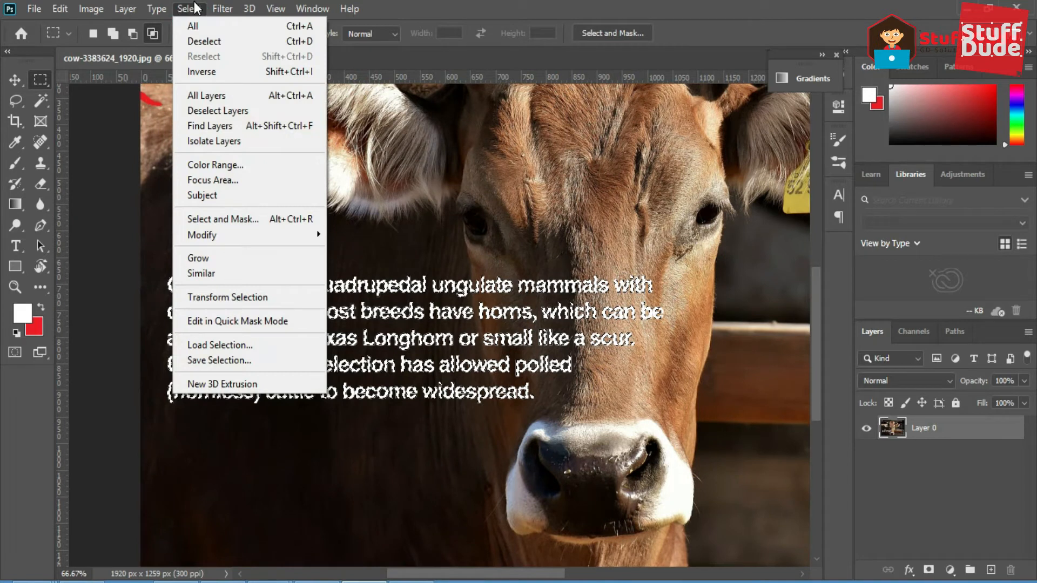
{"action": "mouse_move", "coordinate": [260, 234]}
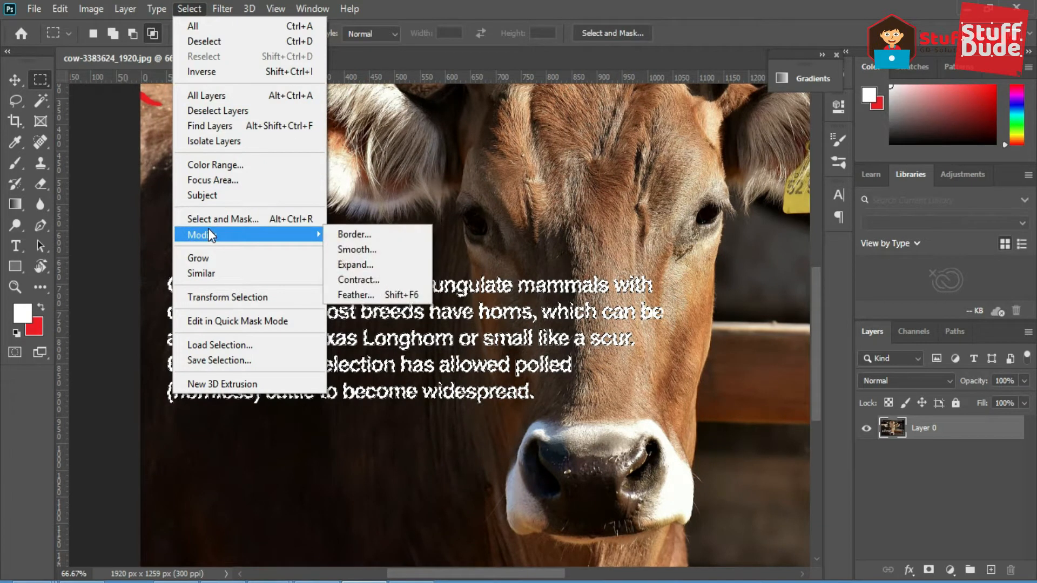
{"action": "left_click", "coordinate": [367, 265]}
{"action": "left_click_drag", "start_coordinate": [517, 158], "coordinate": [573, 147]}
{"action": "type", "text": "8"}
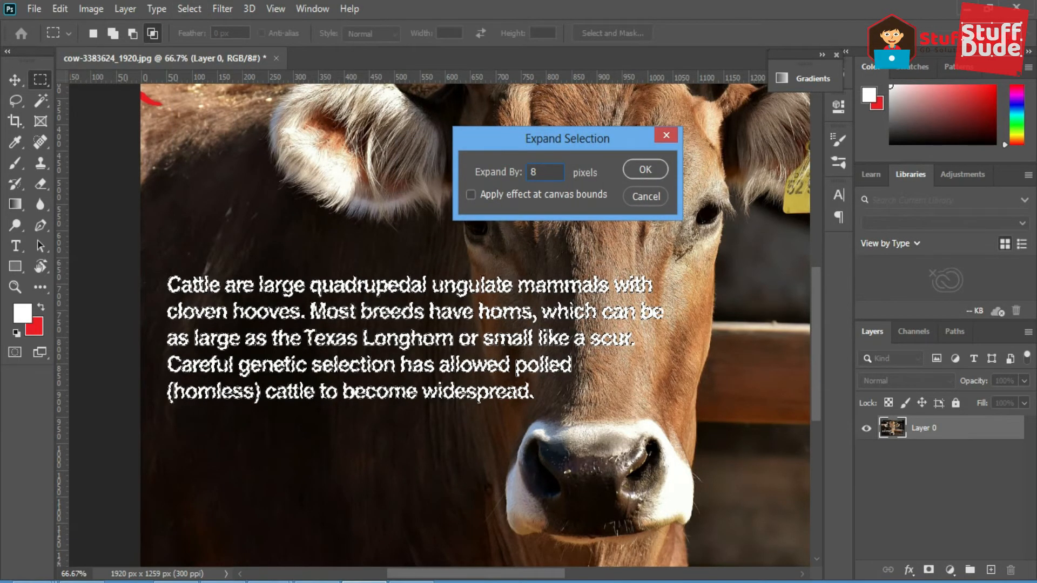
{"action": "left_click", "coordinate": [639, 167]}
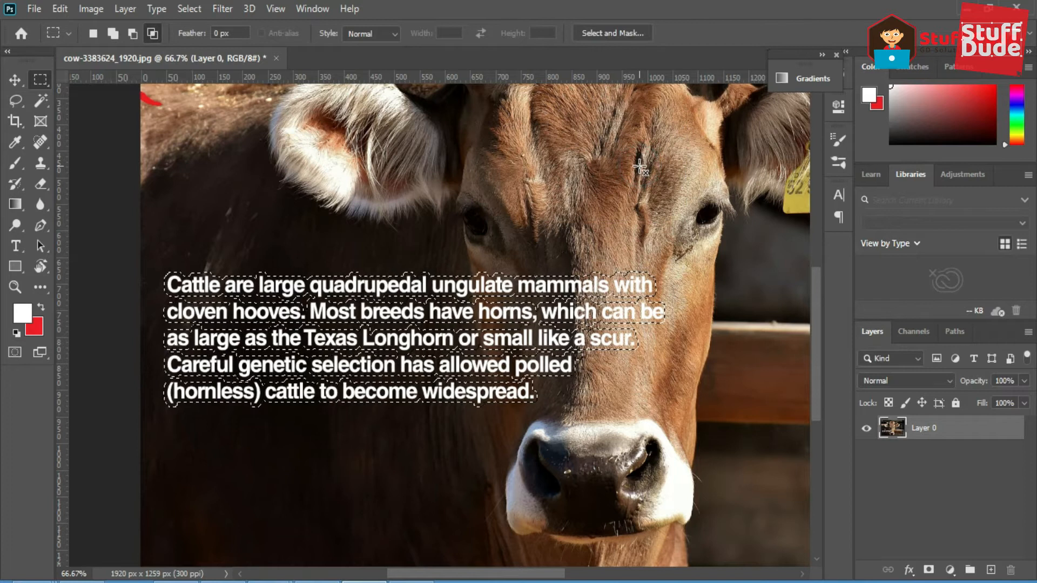
Step: Erase the whole paragraph from the cow photo with a Content-Aware fill and clear the selection
{"action": "left_click", "coordinate": [60, 9]}
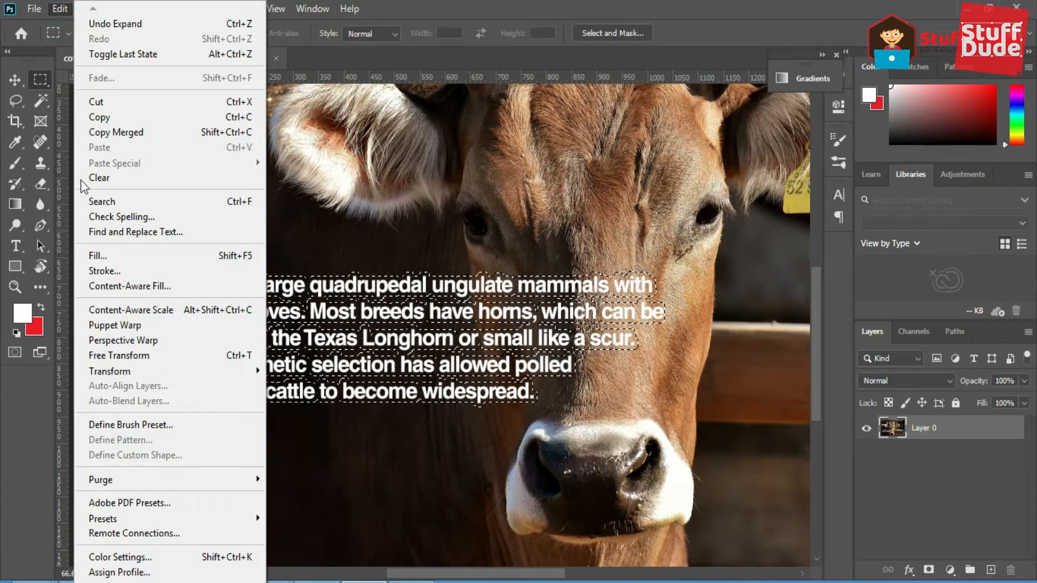
{"action": "left_click", "coordinate": [101, 257]}
{"action": "left_click", "coordinate": [614, 141]}
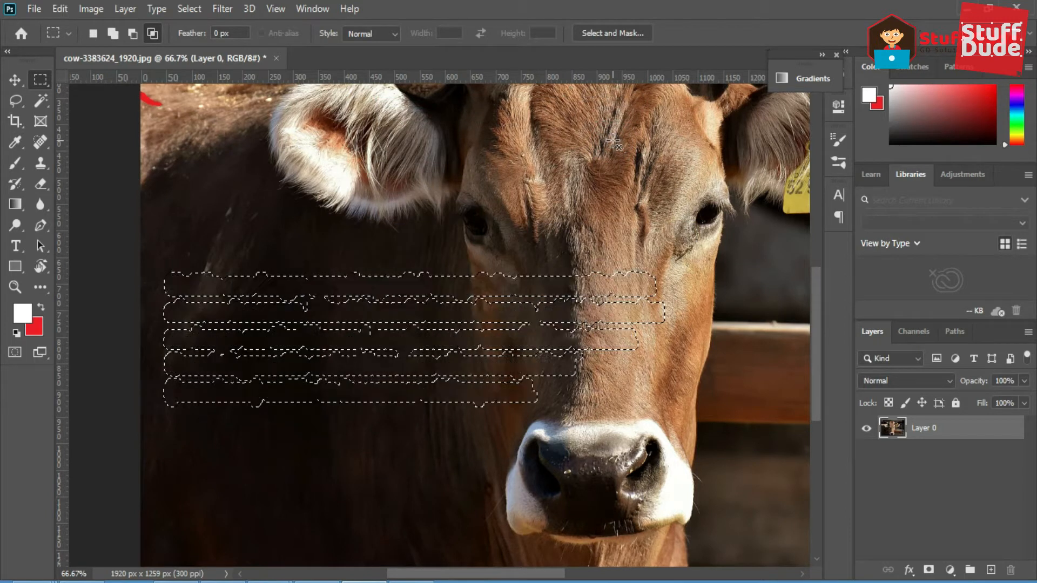
{"action": "key", "text": "ctrl+d"}
Step: Retouch the fill traces on the cow's face with an enlarged Healing Brush, sampling clean fur below the eye
{"action": "left_click", "coordinate": [40, 142]}
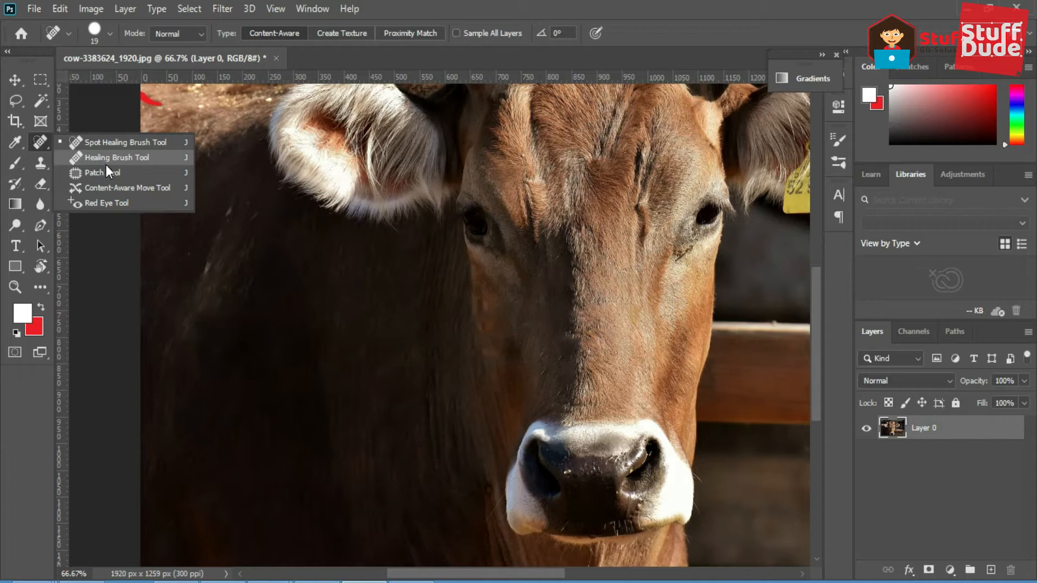
{"action": "left_click", "coordinate": [105, 161]}
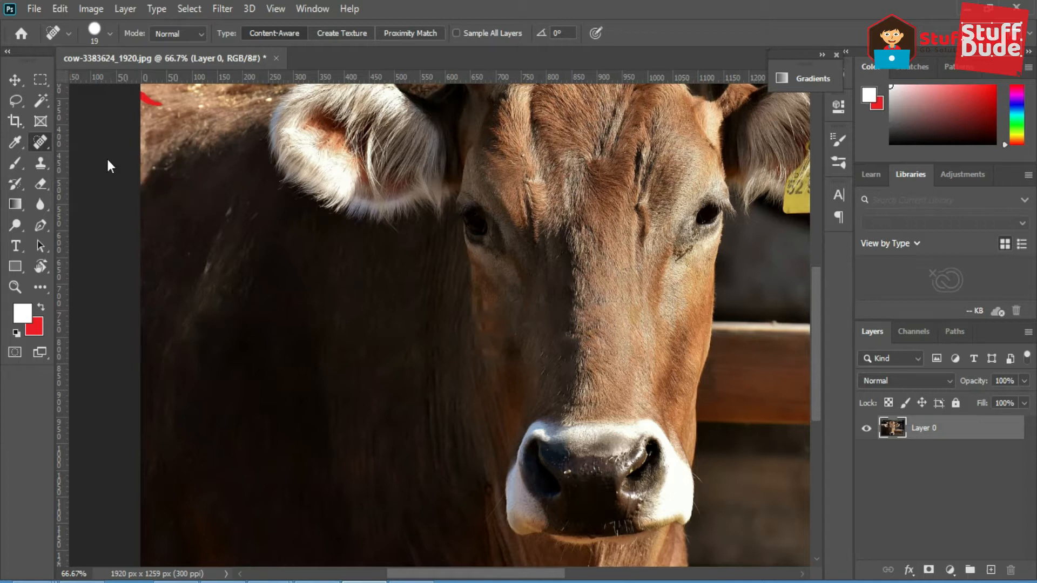
{"action": "left_click", "coordinate": [488, 278], "text": "alt"}
{"action": "key", "text": "bracketright"}
{"action": "key", "text": "bracketright"}
{"action": "key", "text": "bracketright"}
{"action": "mouse_move", "coordinate": [483, 287]}
{"action": "left_mouse_down"}
{"action": "mouse_move", "coordinate": [513, 359]}
{"action": "mouse_move", "coordinate": [506, 303]}
{"action": "mouse_move", "coordinate": [479, 276]}
{"action": "mouse_move", "coordinate": [520, 366]}
{"action": "left_mouse_up"}
{"action": "left_click_drag", "start_coordinate": [484, 325], "coordinate": [518, 388]}
{"action": "mouse_move", "coordinate": [579, 276]}
{"action": "left_mouse_down"}
{"action": "mouse_move", "coordinate": [582, 319]}
{"action": "mouse_move", "coordinate": [572, 382]}
{"action": "left_mouse_up"}
{"action": "key", "text": "v"}
{"action": "key", "text": "ctrl+minus"}
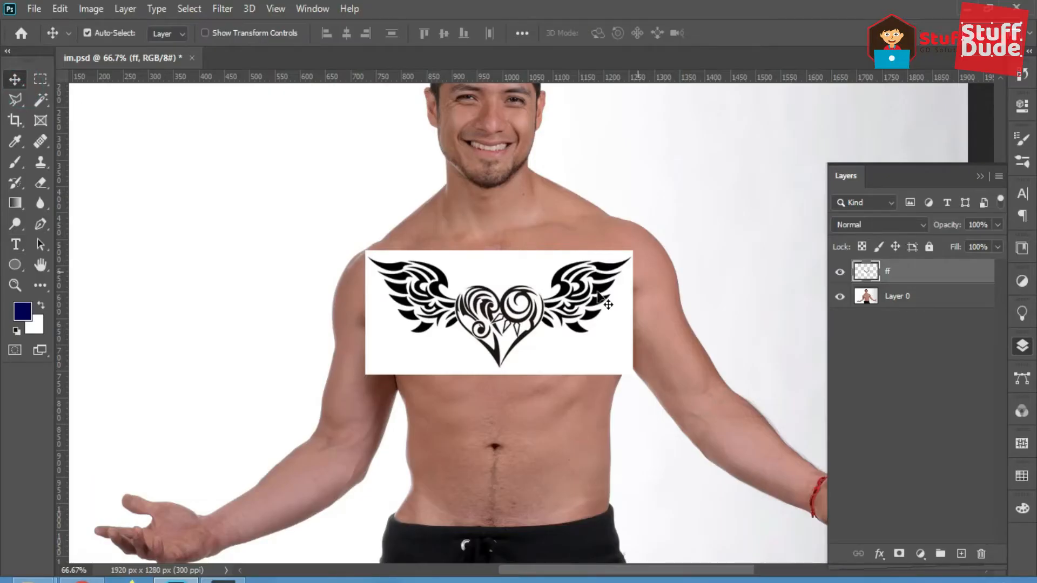
Step: Set the blending mode of the winged-heart tattoo layer "ff" to Multiply
{"action": "left_click_drag", "start_coordinate": [573, 285], "coordinate": [529, 303]}
{"action": "left_click", "coordinate": [893, 227]}
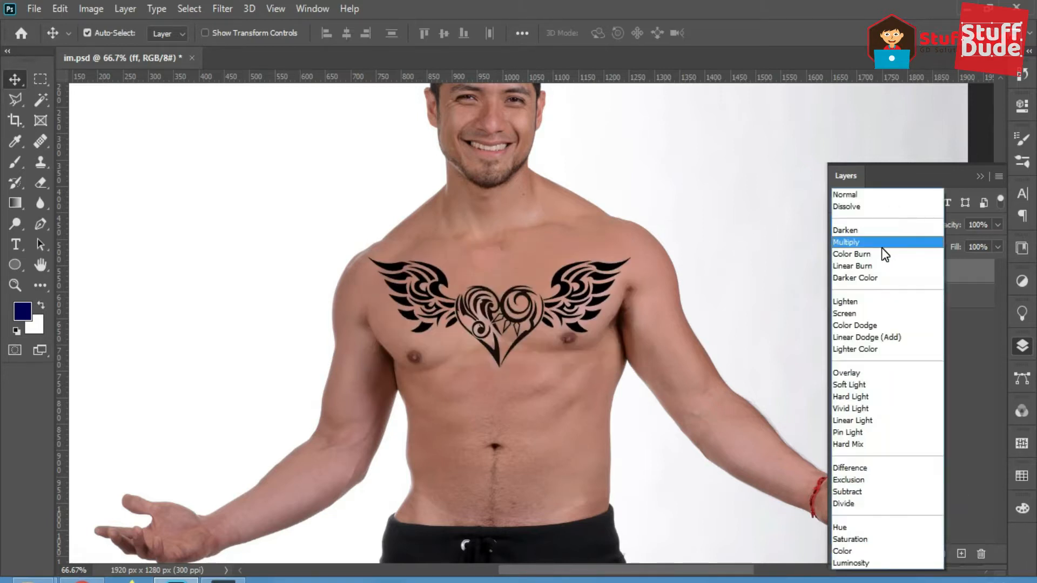
{"action": "left_click", "coordinate": [876, 244]}
Step: Scale the tattoo down and tilt it slightly counterclockwise with Free Transform so it fits across the man's chest
{"action": "key", "text": "ctrl+t"}
{"action": "left_click_drag", "start_coordinate": [631, 254], "coordinate": [588, 257]}
{"action": "left_click_drag", "start_coordinate": [555, 295], "coordinate": [571, 288]}
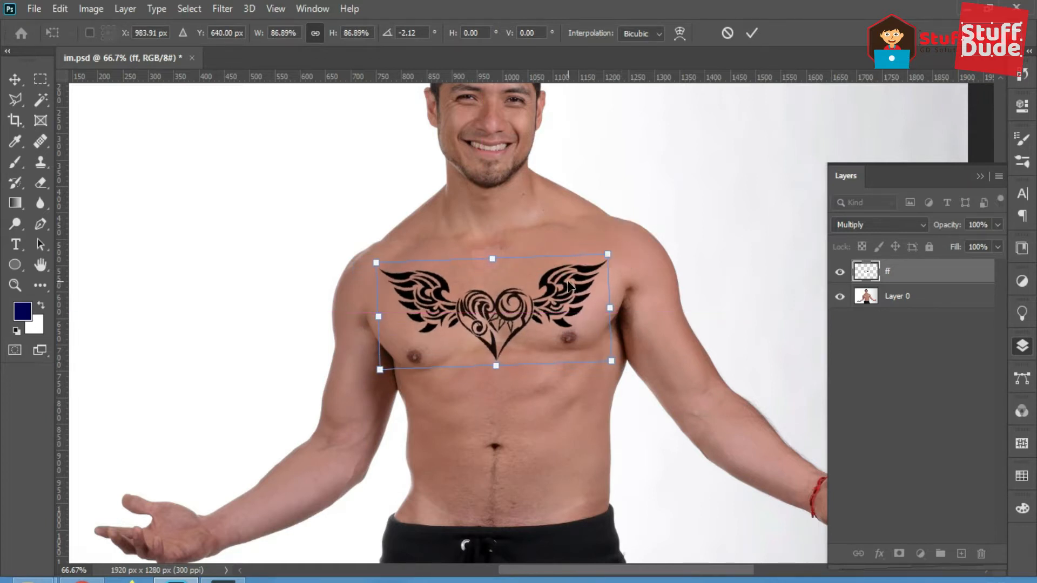
{"action": "key", "text": "Return"}
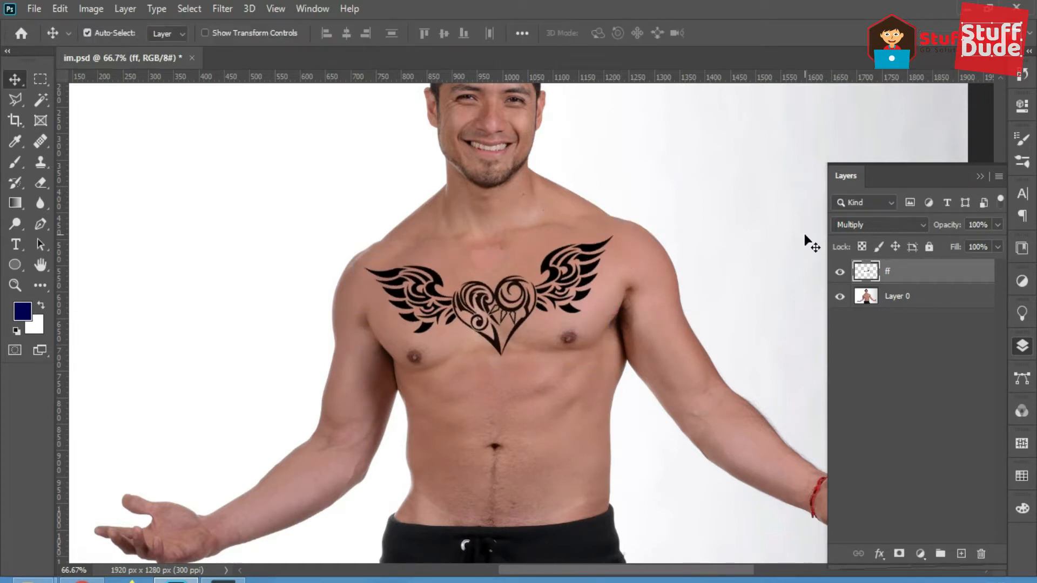
Step: Hide the tattoo layer and add a Black & White adjustment layer with the Default preset above the photo layer
{"action": "left_click", "coordinate": [841, 274]}
{"action": "left_click", "coordinate": [909, 297]}
{"action": "left_click", "coordinate": [921, 553]}
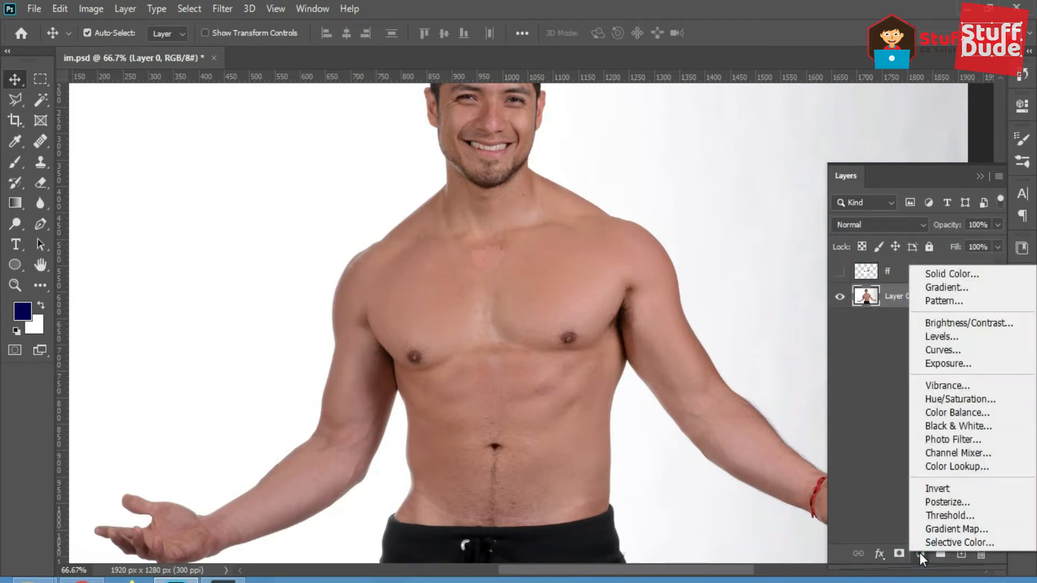
{"action": "left_click", "coordinate": [962, 424]}
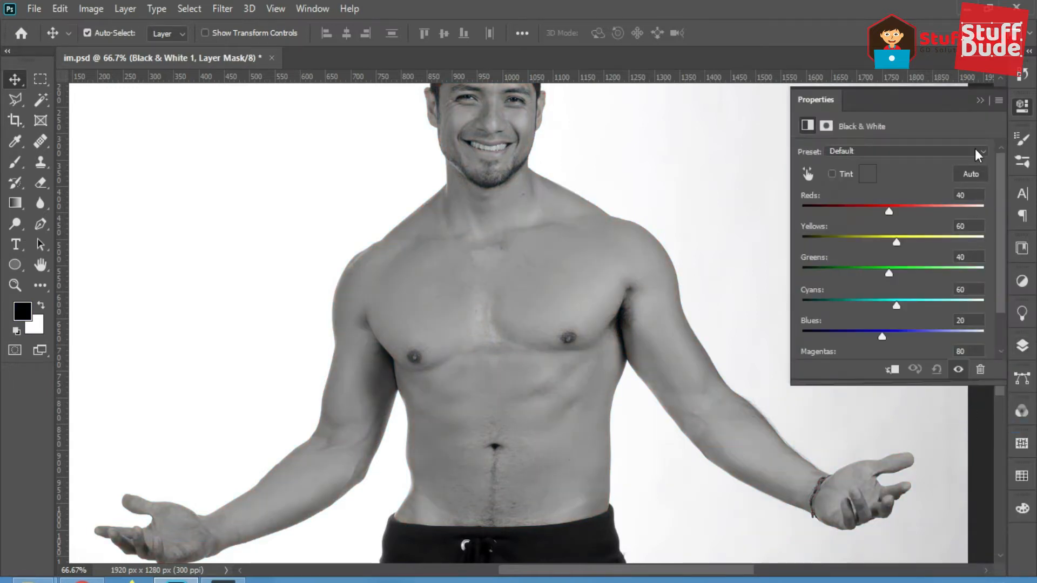
{"action": "left_click", "coordinate": [982, 100]}
Step: Add a Curves adjustment layer directly above the photo and raise the RGB curve in the darker midtones to brighten it
{"action": "left_click", "coordinate": [900, 532]}
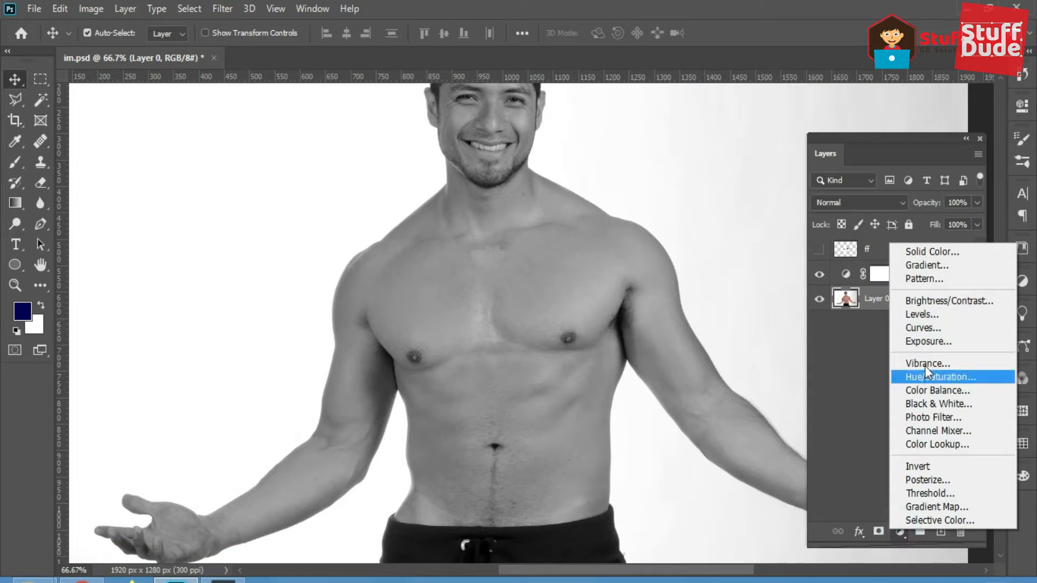
{"action": "left_click", "coordinate": [931, 328]}
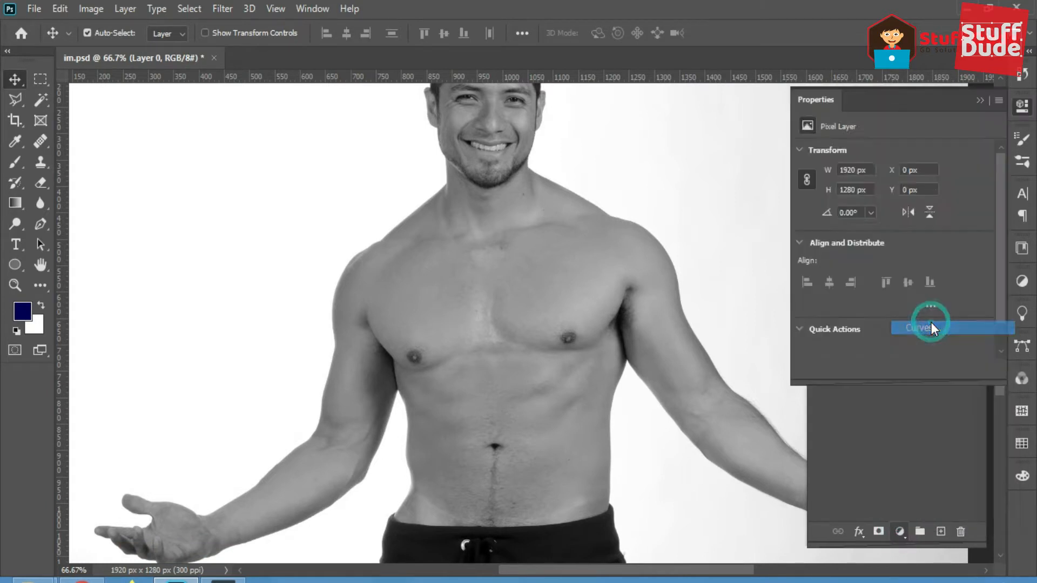
{"action": "left_click_drag", "start_coordinate": [894, 284], "coordinate": [879, 273]}
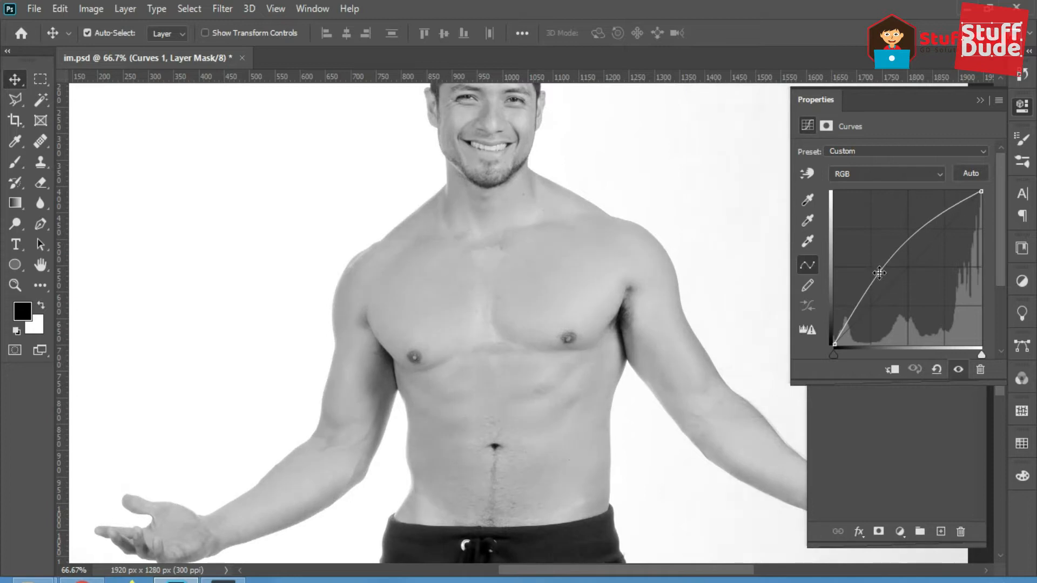
{"action": "left_click", "coordinate": [980, 101]}
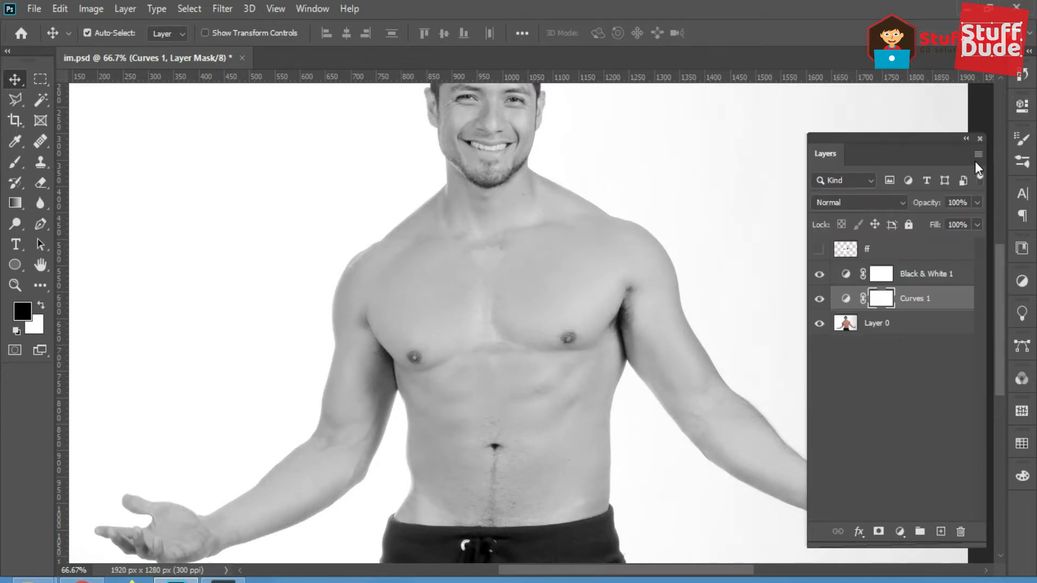
Step: Save the grayscale version as a Photoshop file named "displace" in the Downloads folder
{"action": "left_click", "coordinate": [34, 8]}
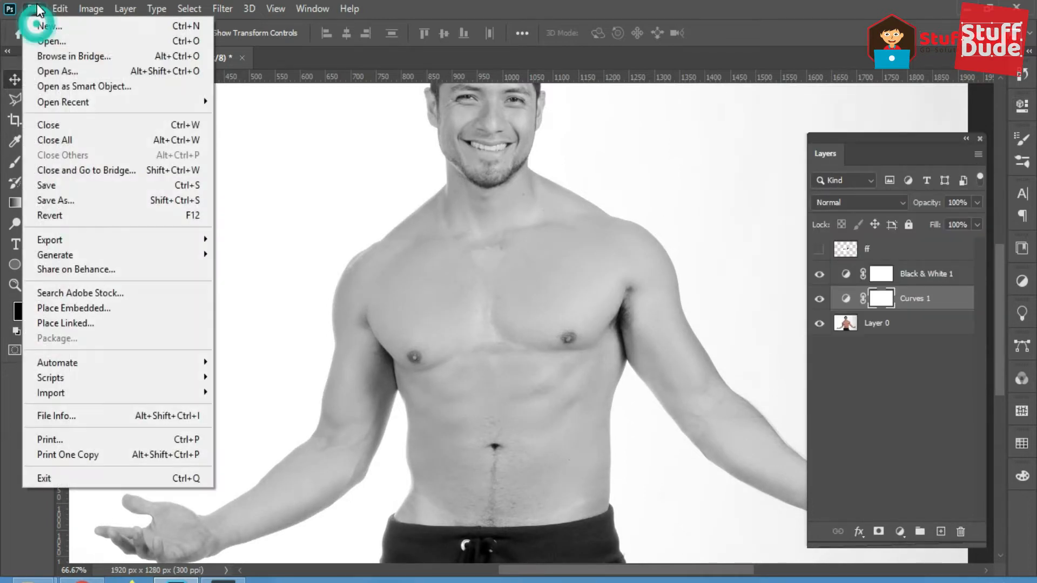
{"action": "left_click", "coordinate": [50, 200]}
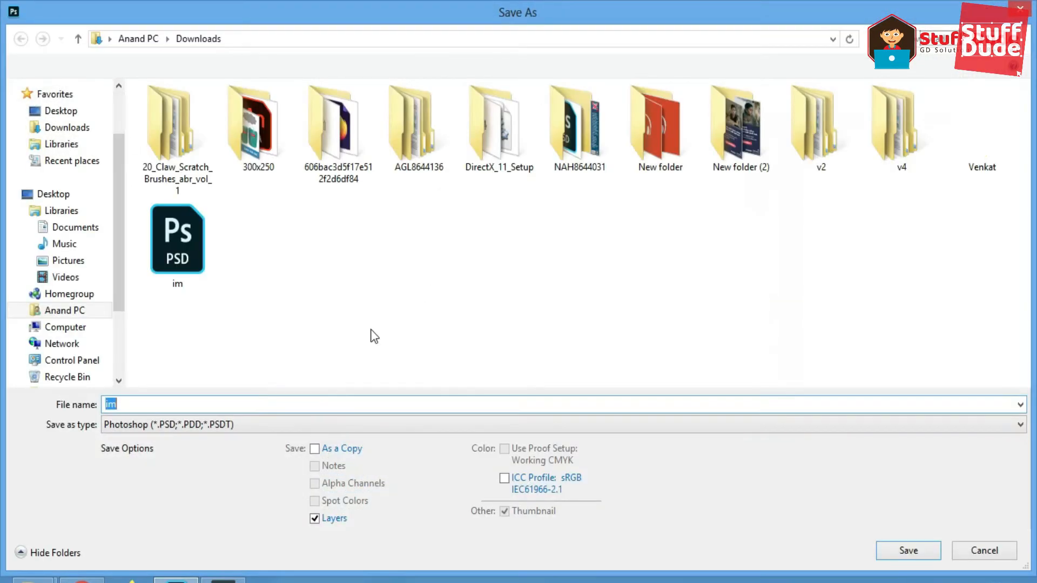
{"action": "type", "text": "displace"}
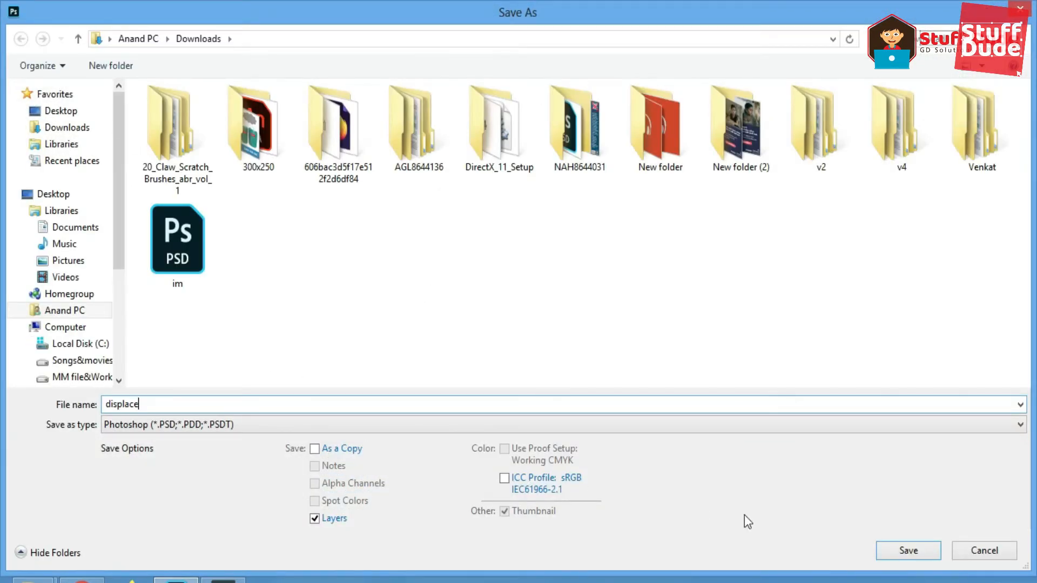
{"action": "left_click", "coordinate": [899, 554]}
{"action": "left_click", "coordinate": [699, 155]}
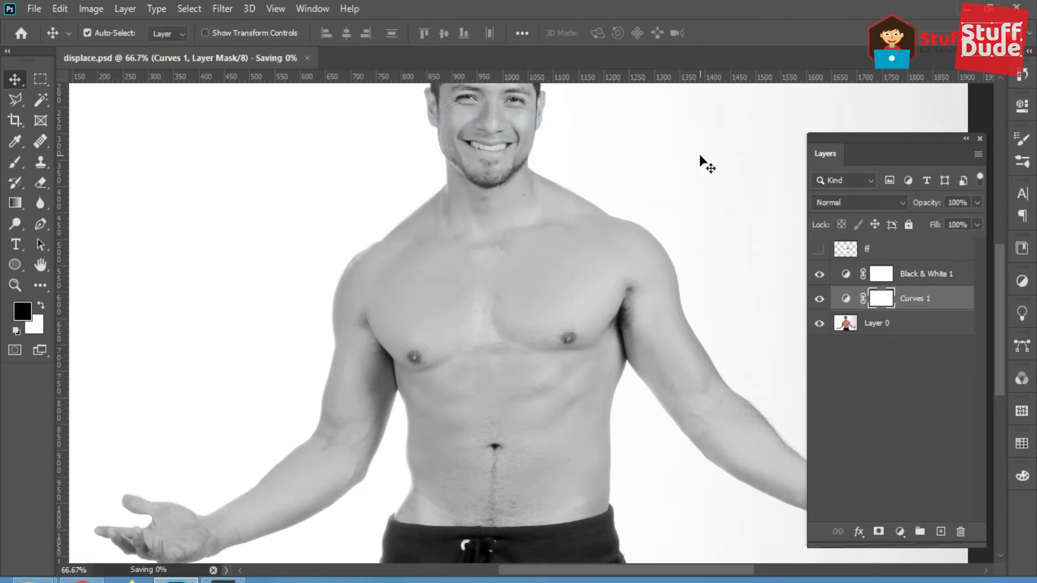
Step: Hide the Black & White and Curves adjustment layers, then show and select the tattoo layer
{"action": "left_click_drag", "start_coordinate": [819, 276], "coordinate": [819, 297]}
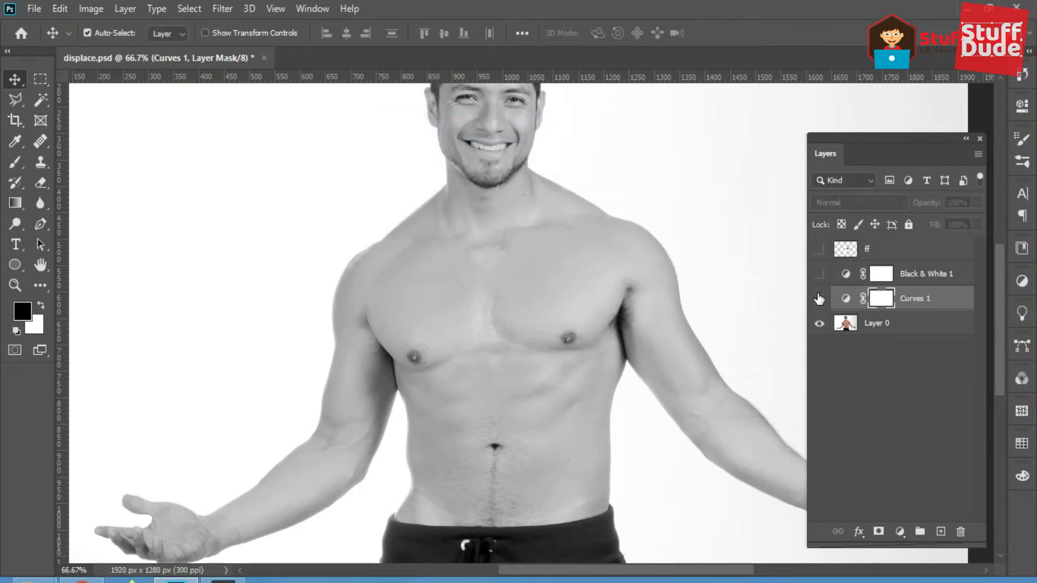
{"action": "left_click", "coordinate": [820, 249]}
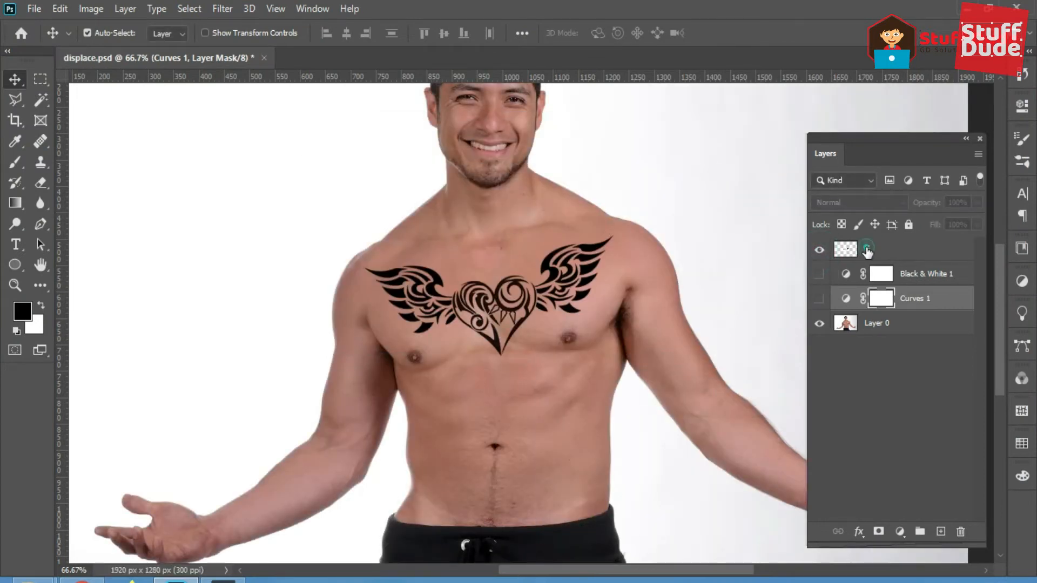
{"action": "left_click", "coordinate": [867, 251]}
Step: Apply the Displace filter to the tattoo at horizontal and vertical scale 5, Stretch To Fit, Wrap Around, using displace.psd, and compare before and after
{"action": "left_click", "coordinate": [222, 8]}
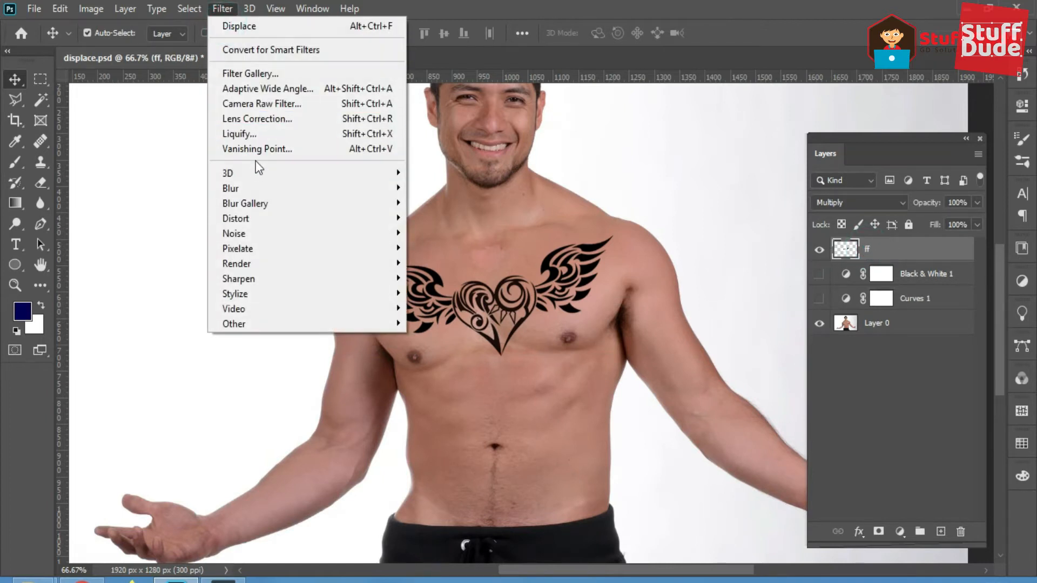
{"action": "mouse_move", "coordinate": [258, 215]}
{"action": "left_click", "coordinate": [474, 218]}
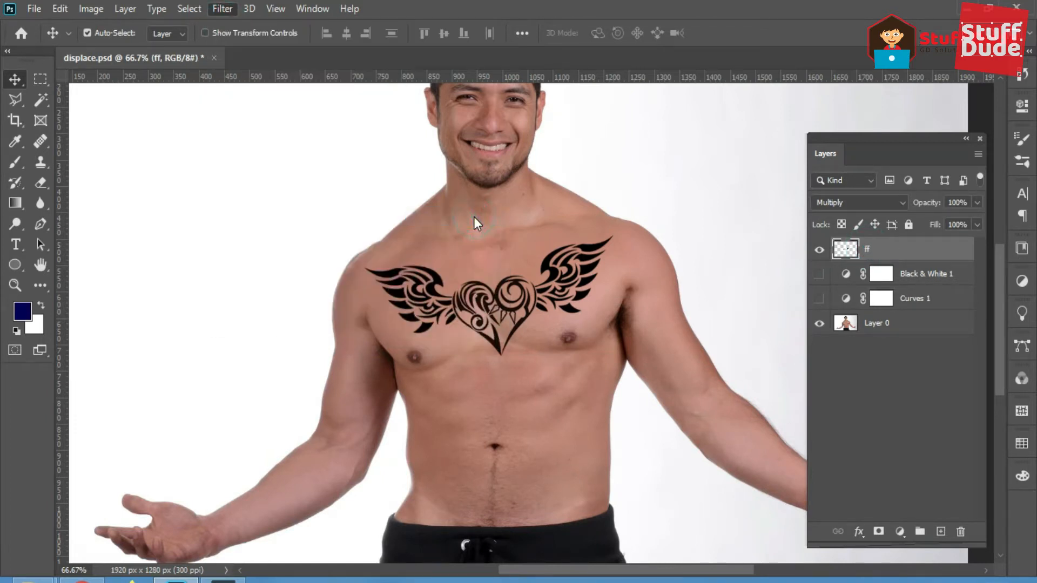
{"action": "left_click_drag", "start_coordinate": [537, 141], "coordinate": [706, 105]}
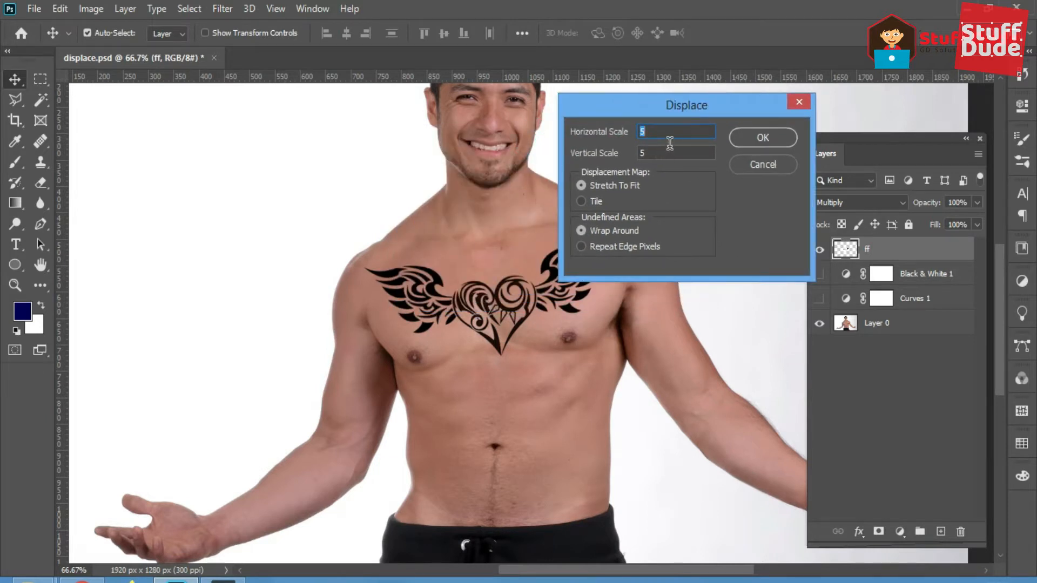
{"action": "left_click", "coordinate": [763, 138]}
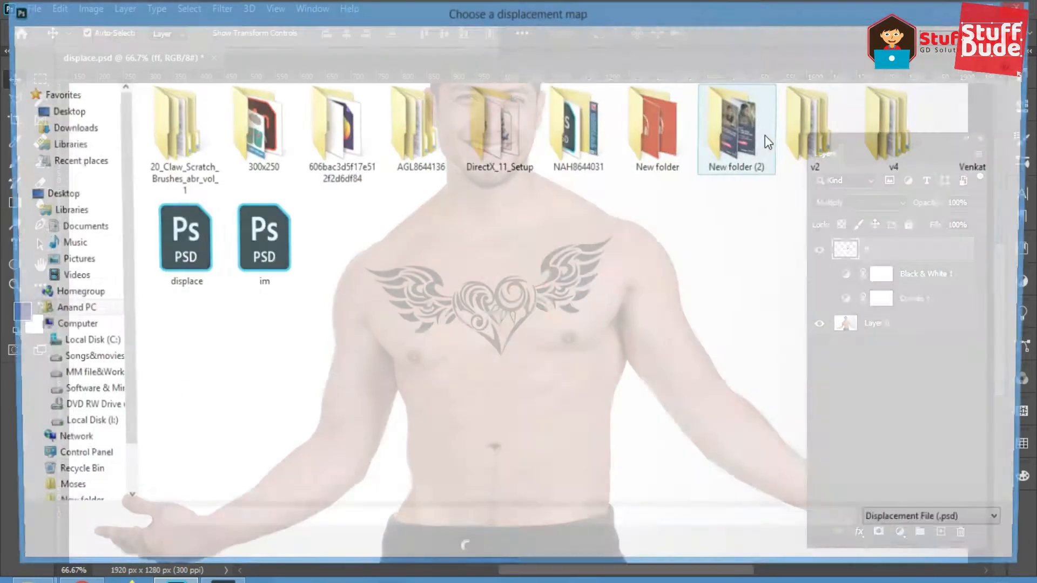
{"action": "left_click", "coordinate": [178, 238]}
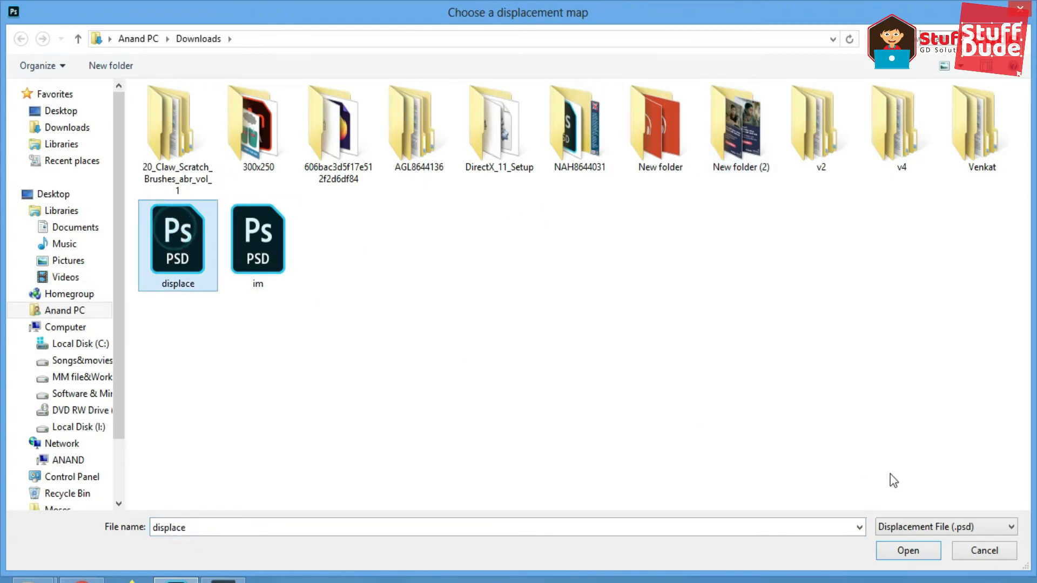
{"action": "left_click", "coordinate": [908, 550]}
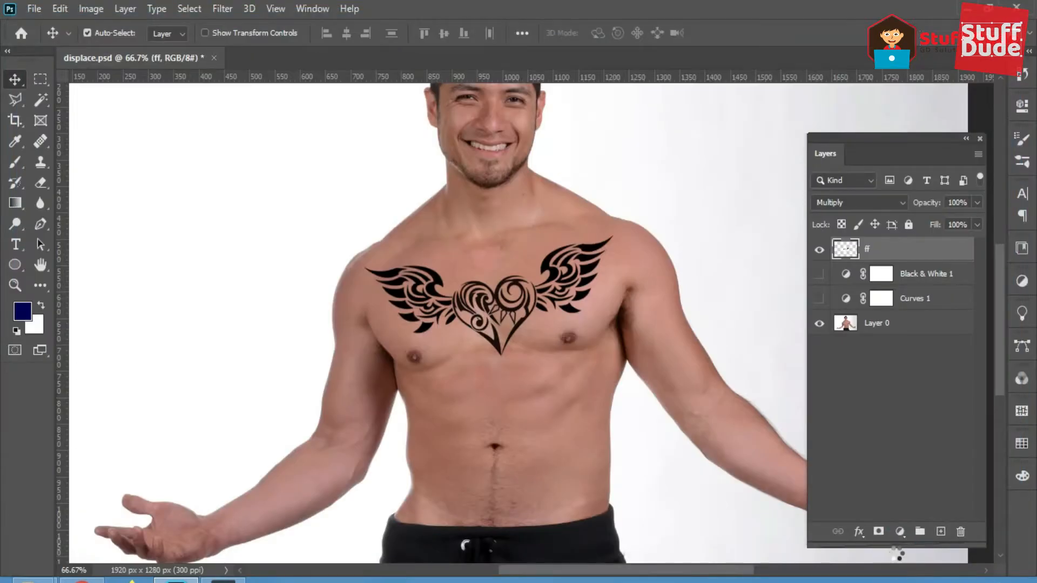
{"action": "key", "text": "ctrl+plus"}
{"action": "key", "text": "ctrl+z"}
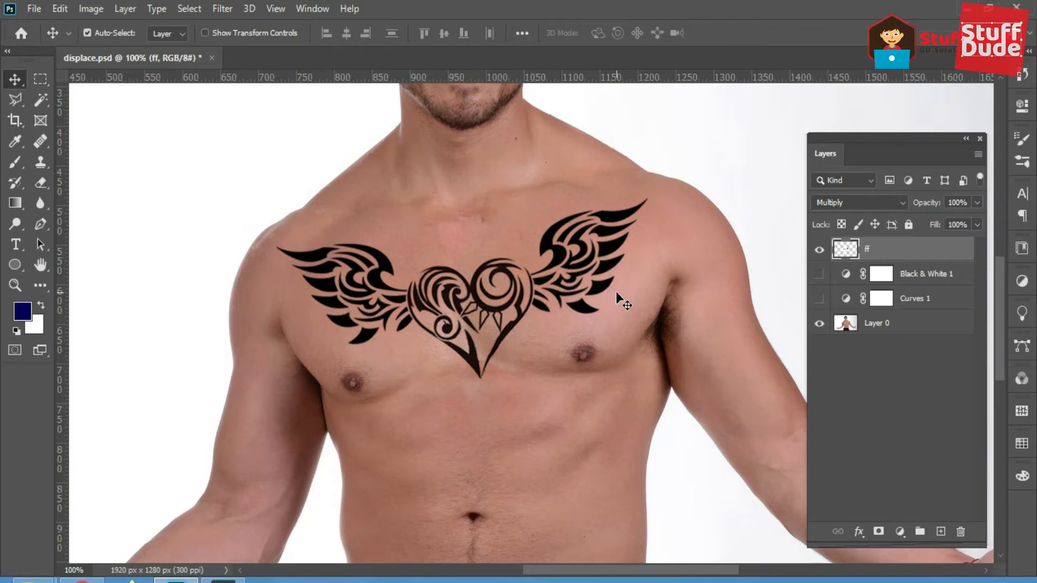
{"action": "key", "text": "ctrl+z"}
{"action": "key", "text": "ctrl+z"}
Step: Split the tattoo layer's Blend If sliders for Underlying Layer to 26/93 and 129/203, and lower the layer opacity to 90%
{"action": "left_click", "coordinate": [861, 531]}
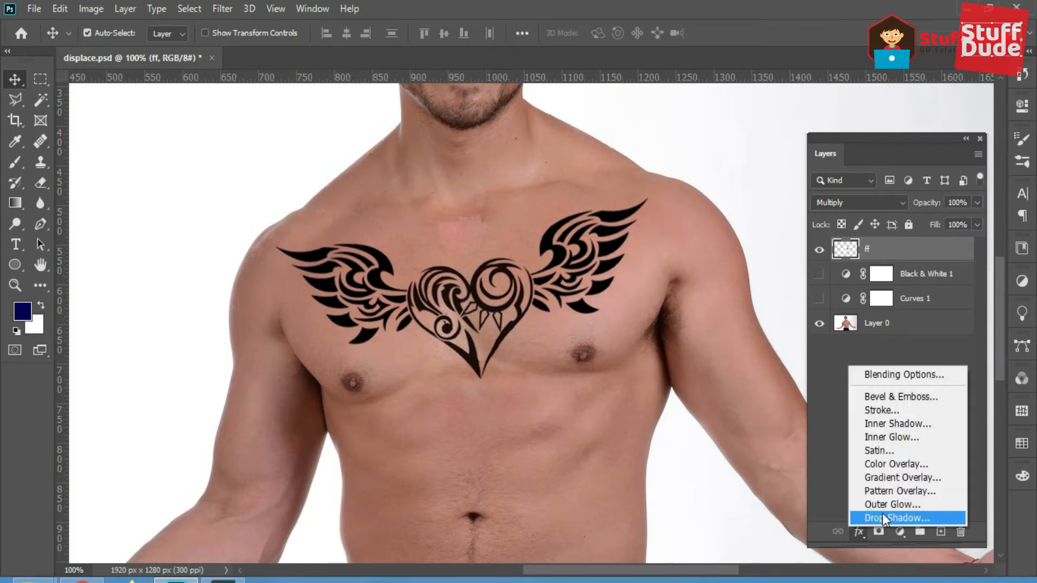
{"action": "left_click", "coordinate": [904, 376]}
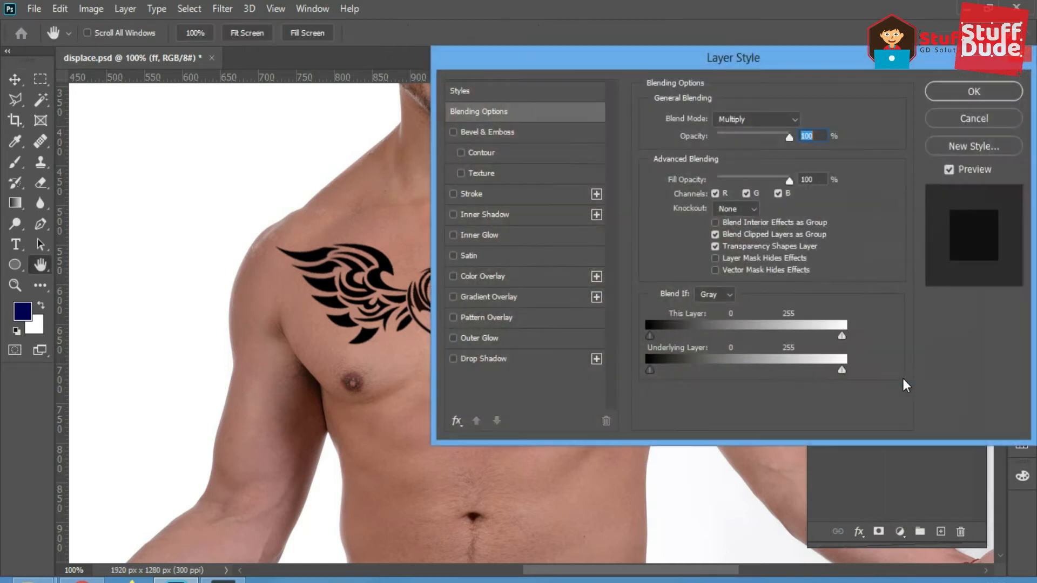
{"action": "left_click_drag", "start_coordinate": [566, 60], "coordinate": [732, 55]}
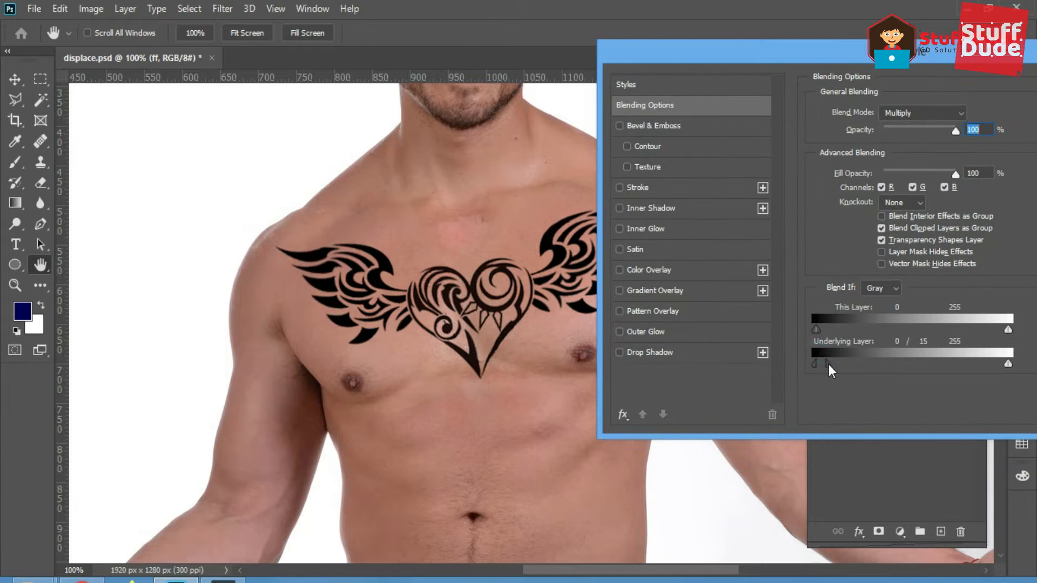
{"action": "left_click_drag", "start_coordinate": [828, 364], "coordinate": [871, 366]}
{"action": "left_click_drag", "start_coordinate": [1009, 364], "coordinate": [922, 371]}
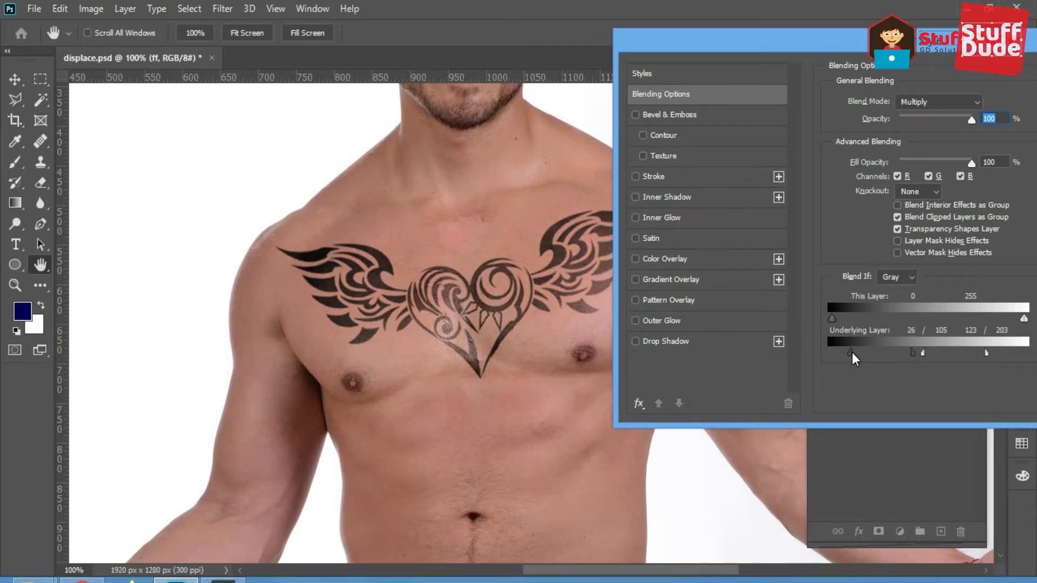
{"action": "left_click_drag", "start_coordinate": [852, 352], "coordinate": [870, 349]}
{"action": "left_click_drag", "start_coordinate": [925, 50], "coordinate": [791, 98]}
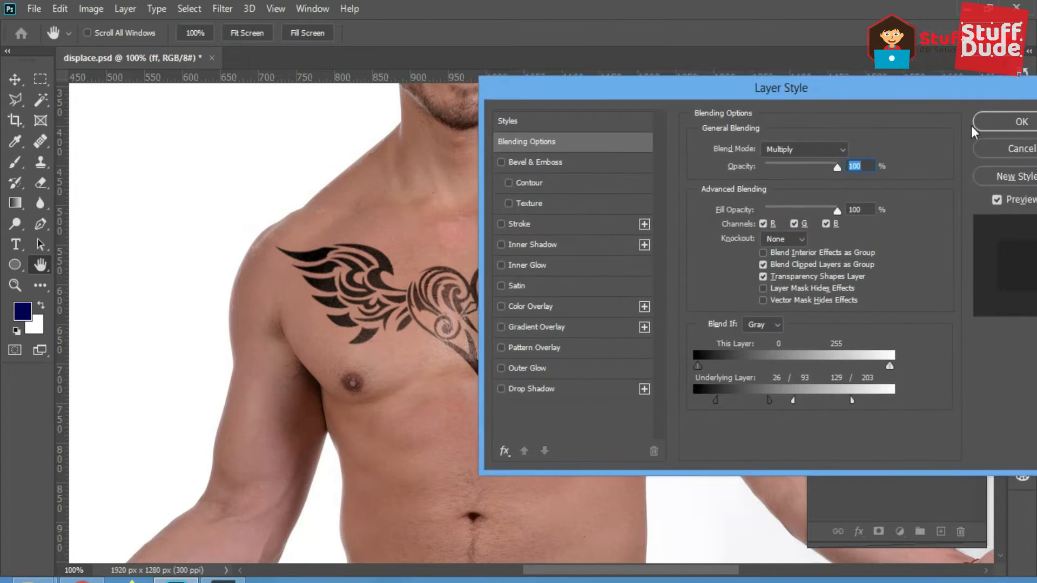
{"action": "left_click", "coordinate": [999, 122]}
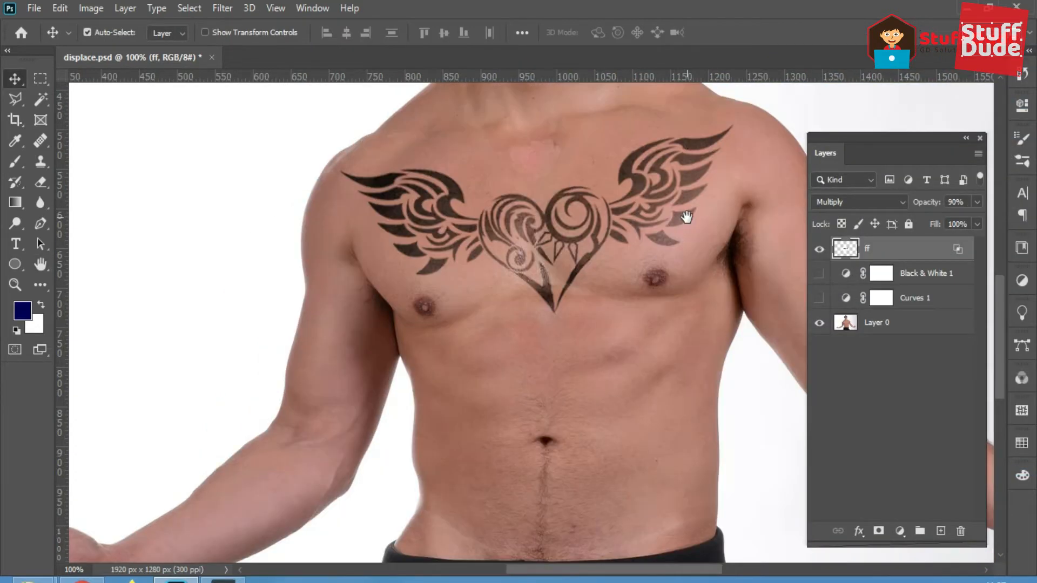
{"action": "left_click_drag", "start_coordinate": [720, 243], "coordinate": [695, 238]}
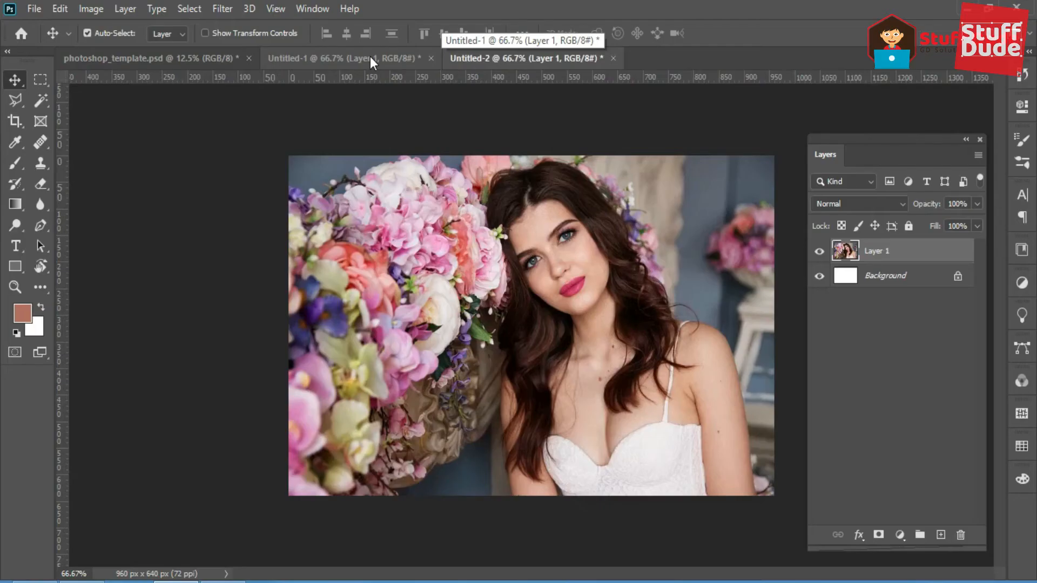
Step: Switch to the close-up portrait in Untitled-1, choose the Brush tool and add a new empty layer above the photo
{"action": "left_click", "coordinate": [371, 57]}
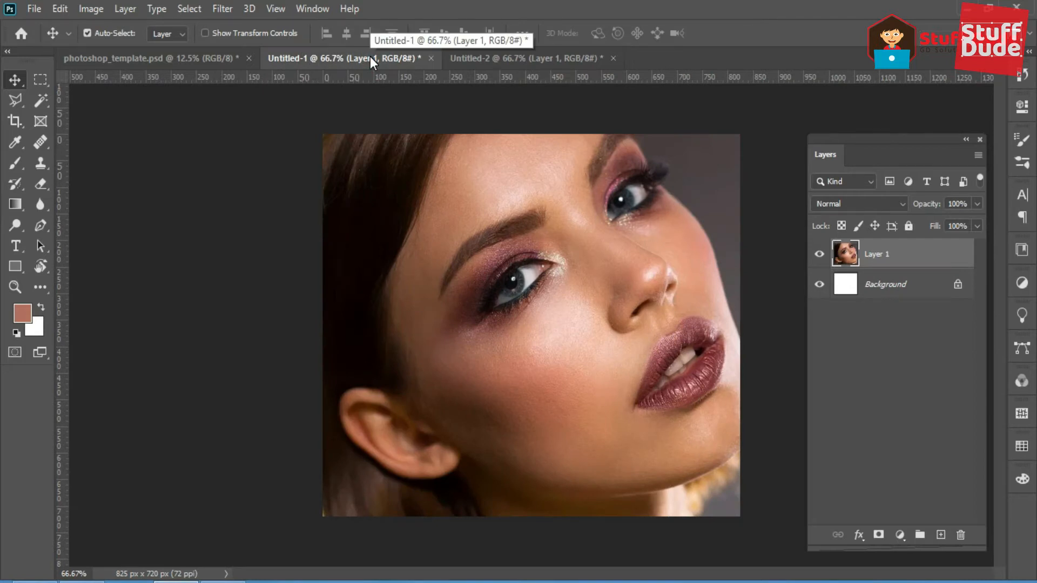
{"action": "left_click", "coordinate": [21, 161]}
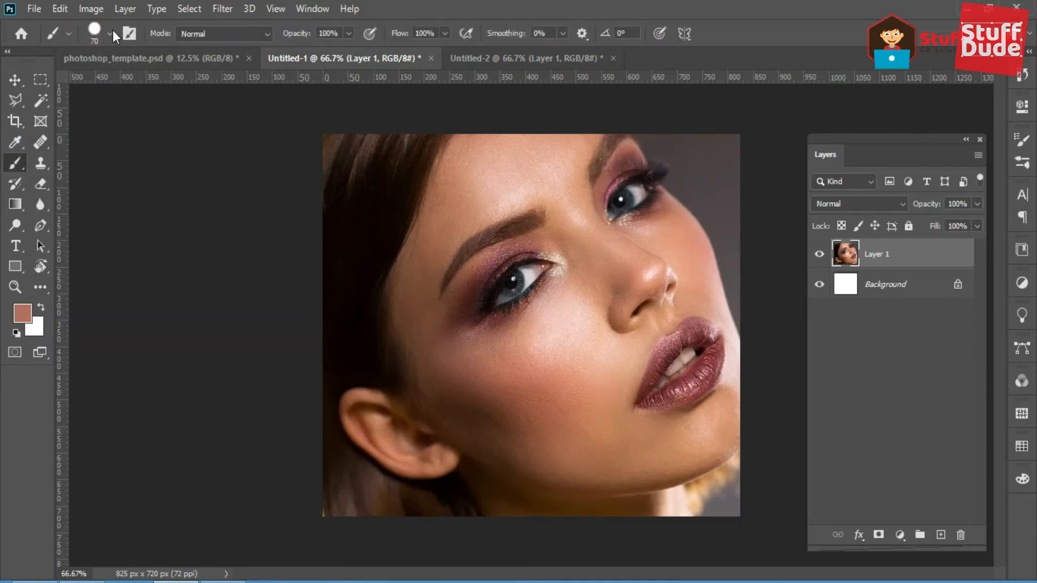
{"action": "left_click", "coordinate": [111, 32]}
{"action": "left_click", "coordinate": [33, 154]}
{"action": "left_click", "coordinate": [349, 33]}
{"action": "left_click", "coordinate": [349, 33]}
{"action": "left_click", "coordinate": [941, 535]}
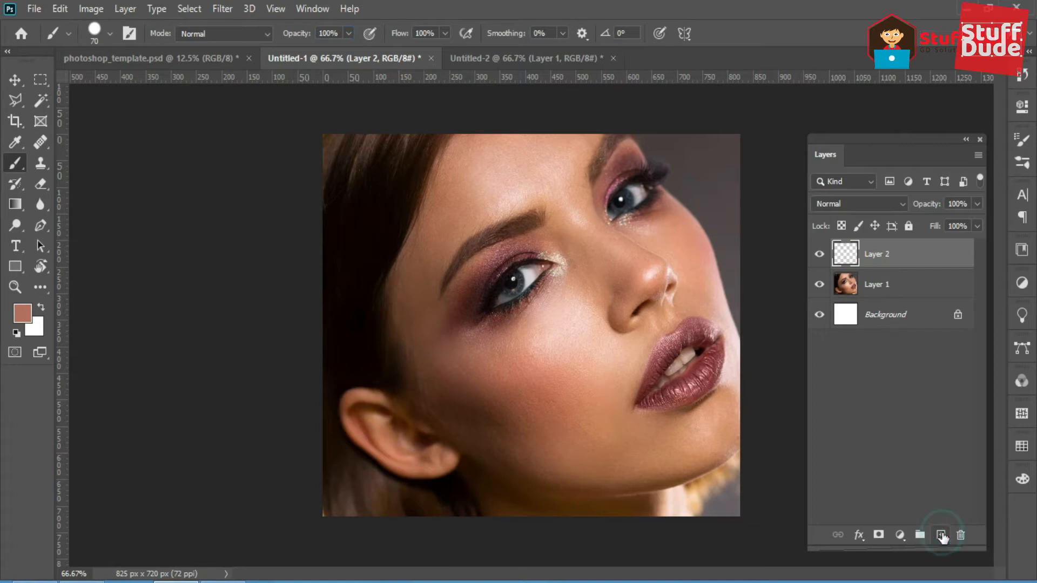
Step: Sample the forehead skin color in Untitled-2 and paint a size 60 dot of it on Untitled-1's new layer, over the gray background
{"action": "left_click", "coordinate": [494, 58]}
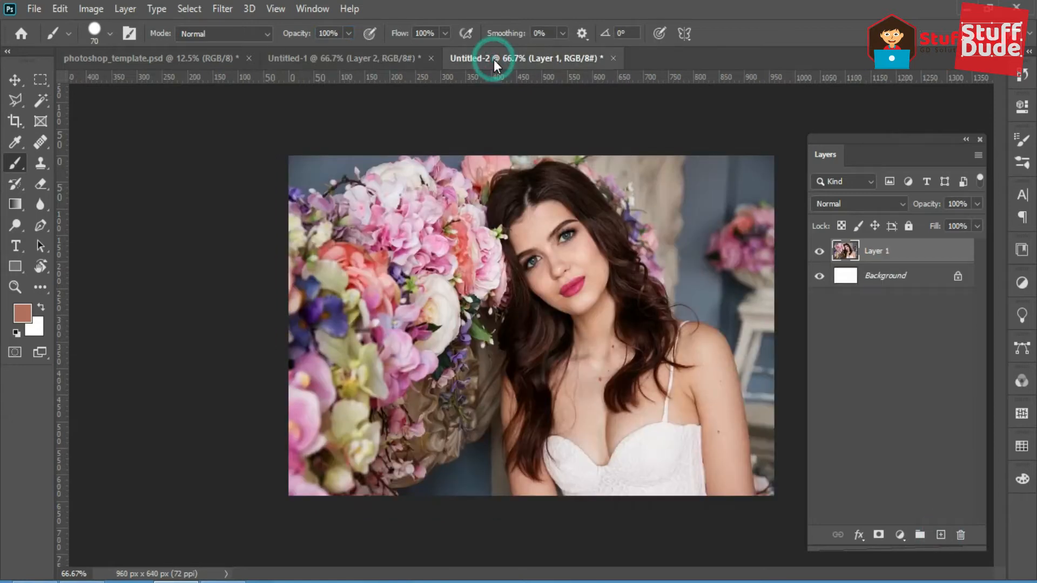
{"action": "left_click", "coordinate": [544, 225], "text": "alt"}
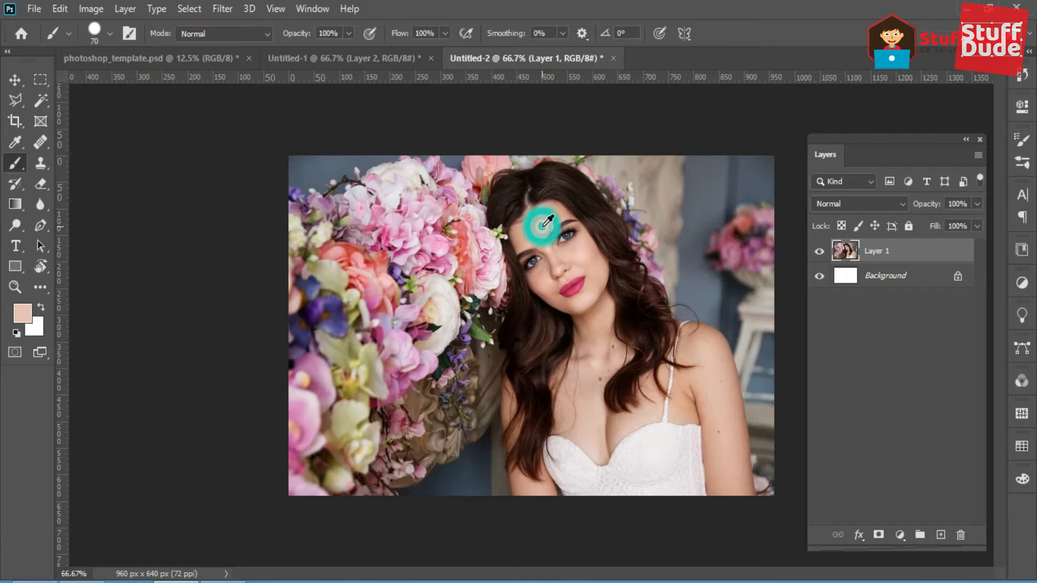
{"action": "left_click", "coordinate": [401, 59]}
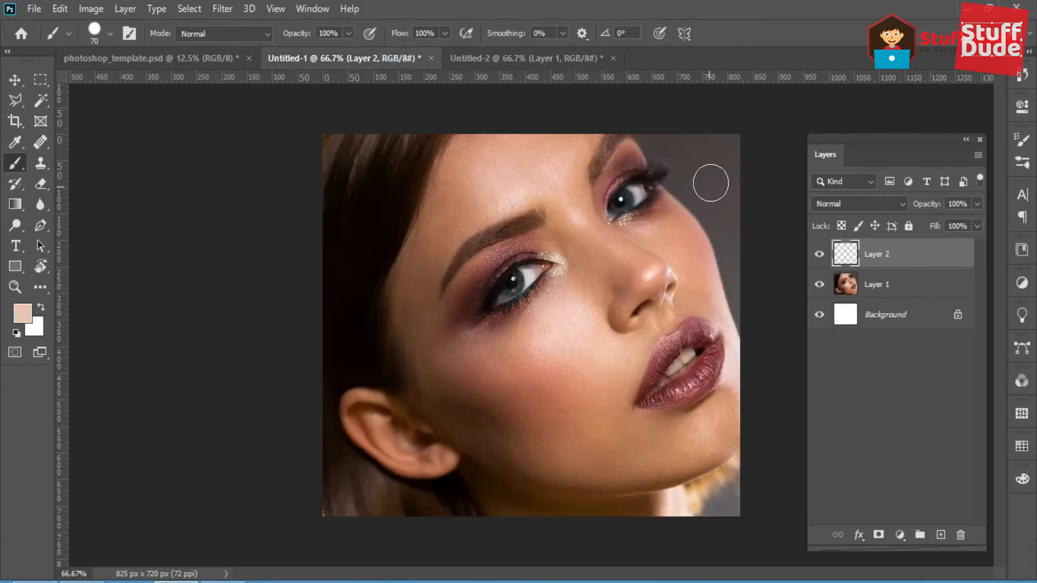
{"action": "key", "text": "bracketleft"}
{"action": "left_click", "coordinate": [714, 180]}
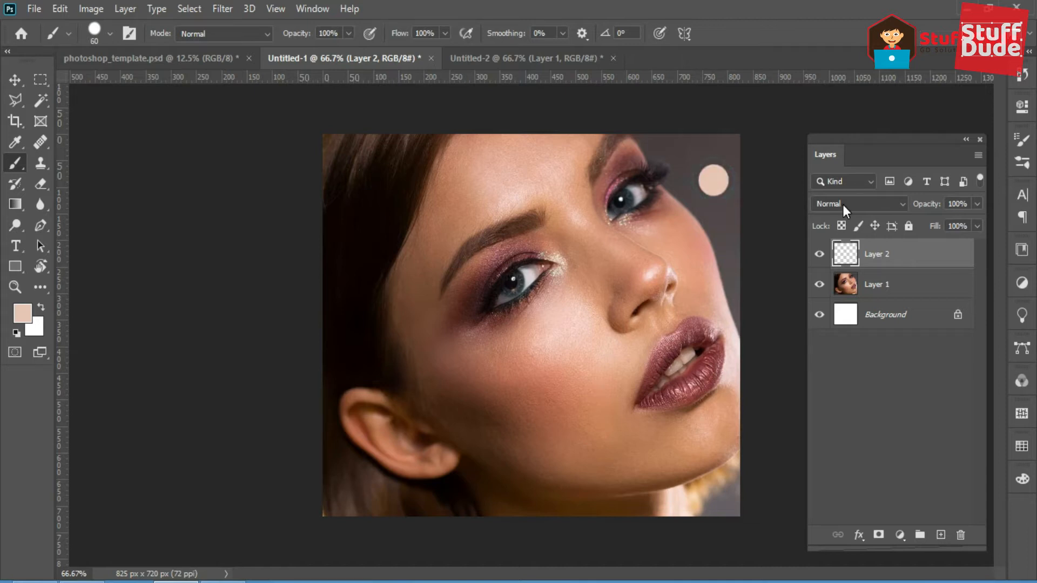
Step: On another new layer, paint a dot of the sampled cheek color overlapping the first dot, and set the layer's blend mode to Subtract
{"action": "left_click", "coordinate": [940, 534]}
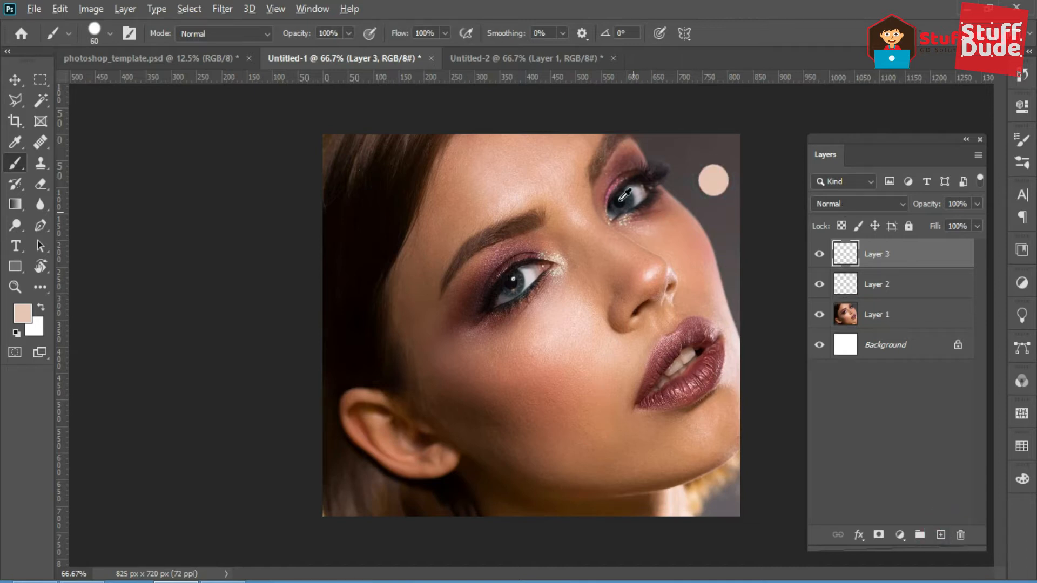
{"action": "left_click", "coordinate": [526, 393], "text": "alt"}
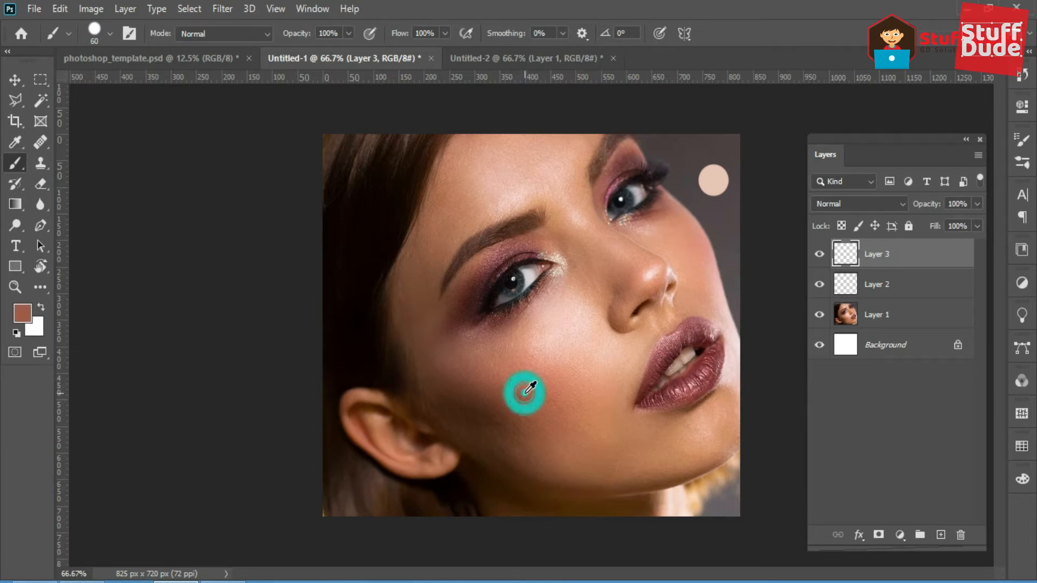
{"action": "left_click", "coordinate": [705, 165]}
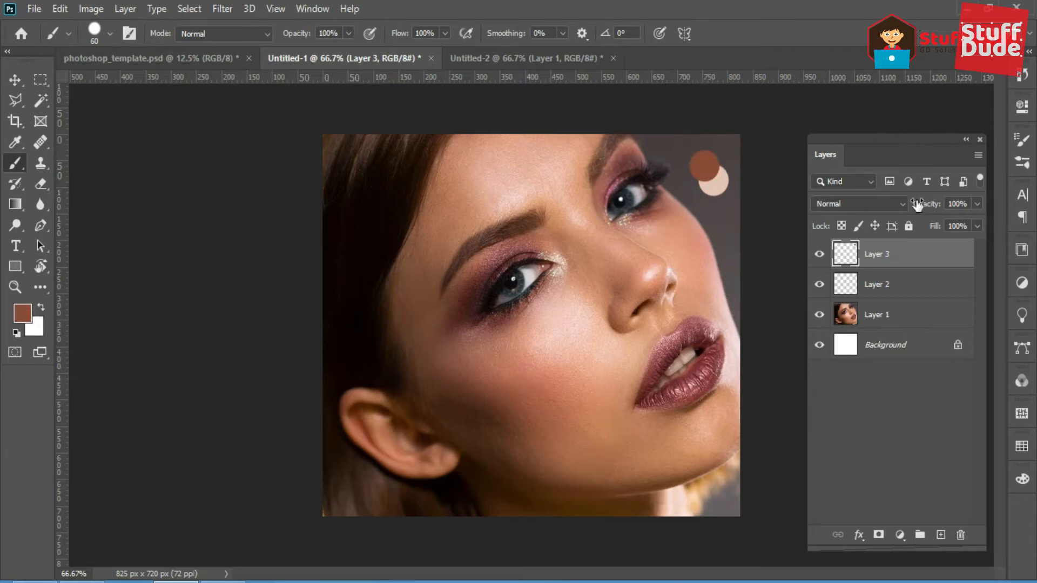
{"action": "left_click", "coordinate": [856, 204]}
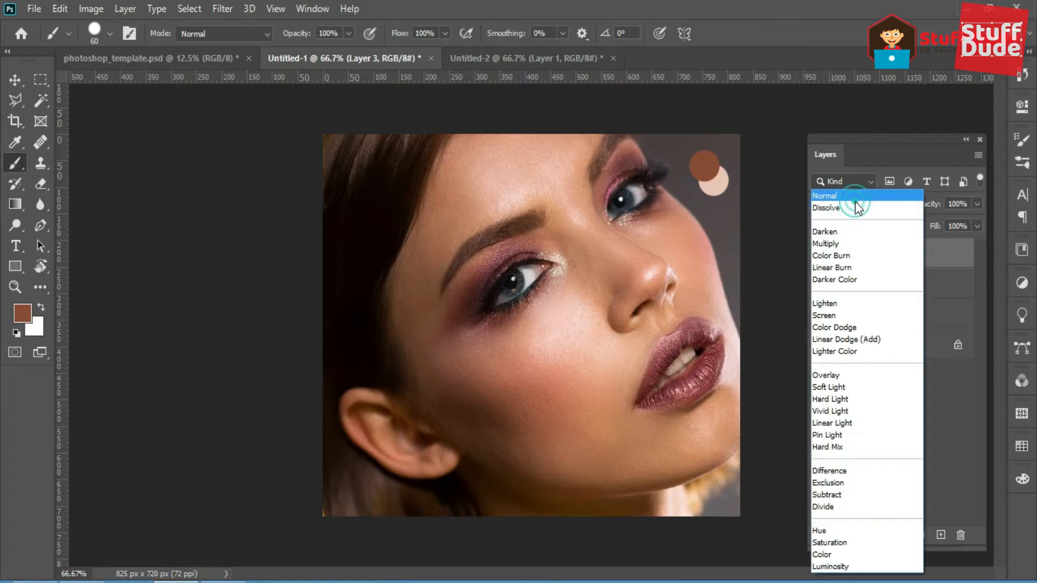
{"action": "left_click", "coordinate": [843, 493]}
Step: Select the skin tones on the portrait layer with Color Range, sampling the cheek and using a fuzziness of 89
{"action": "left_click", "coordinate": [889, 313]}
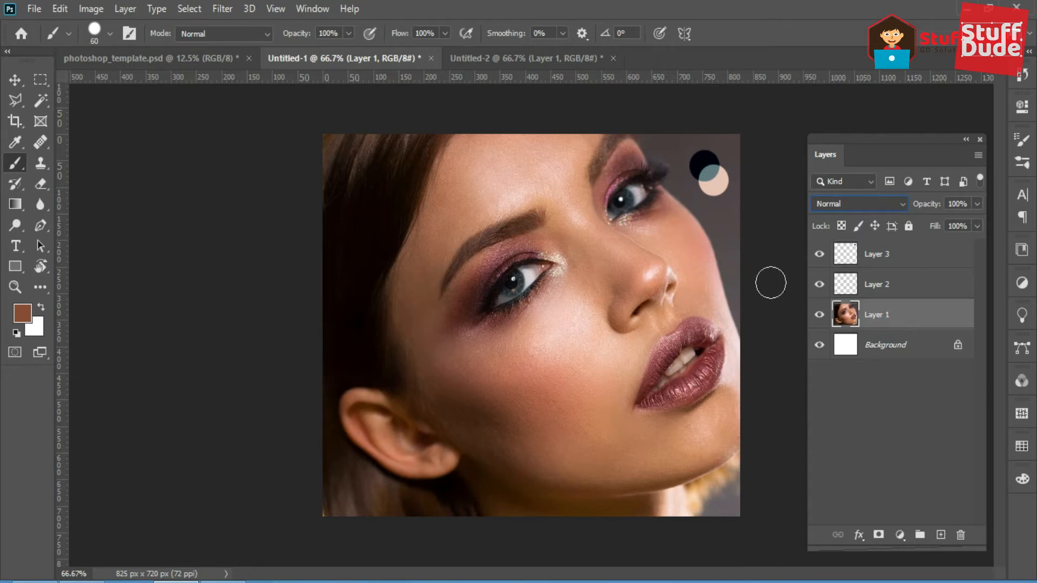
{"action": "left_click", "coordinate": [190, 8]}
{"action": "left_click", "coordinate": [232, 166]}
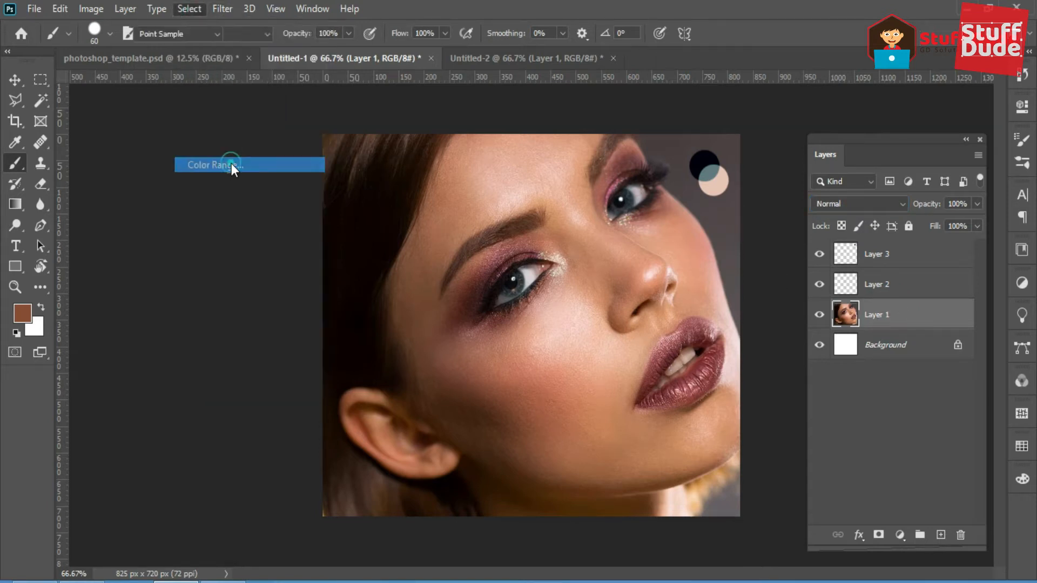
{"action": "left_click", "coordinate": [495, 366]}
{"action": "mouse_move", "coordinate": [790, 118]}
{"action": "left_mouse_down"}
{"action": "mouse_move", "coordinate": [780, 118]}
{"action": "mouse_move", "coordinate": [790, 118]}
{"action": "left_mouse_up"}
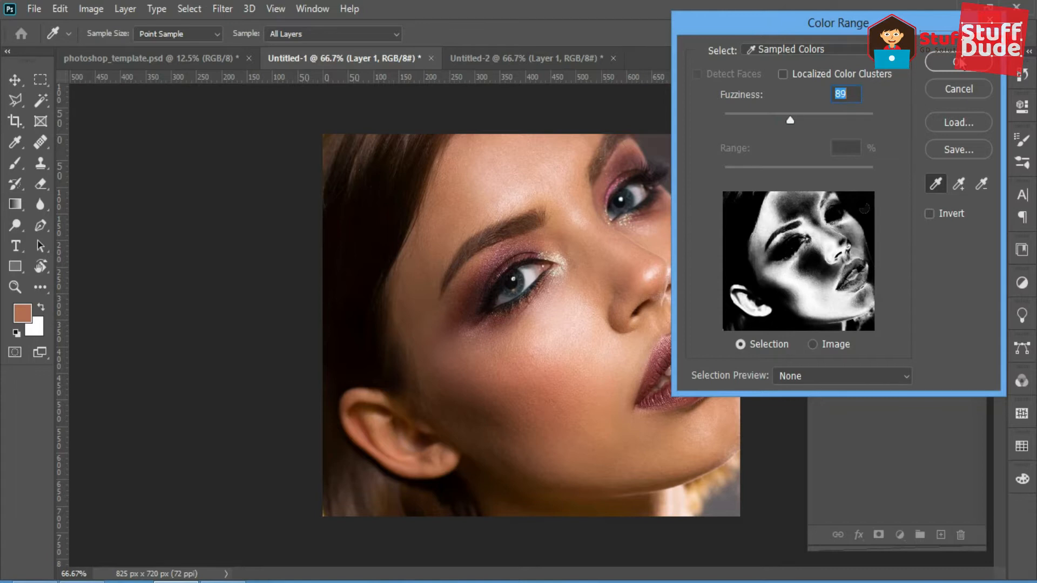
{"action": "left_click", "coordinate": [959, 61]}
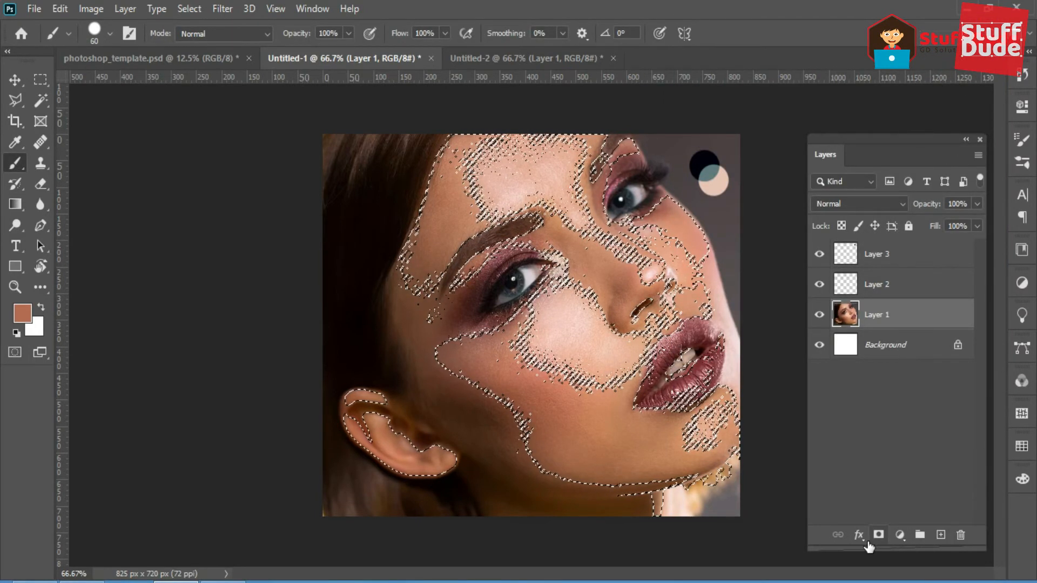
Step: Add a Solid Color fill layer masked by the skin selection, using color #607a80 sampled where the two dots overlap
{"action": "left_click", "coordinate": [899, 536]}
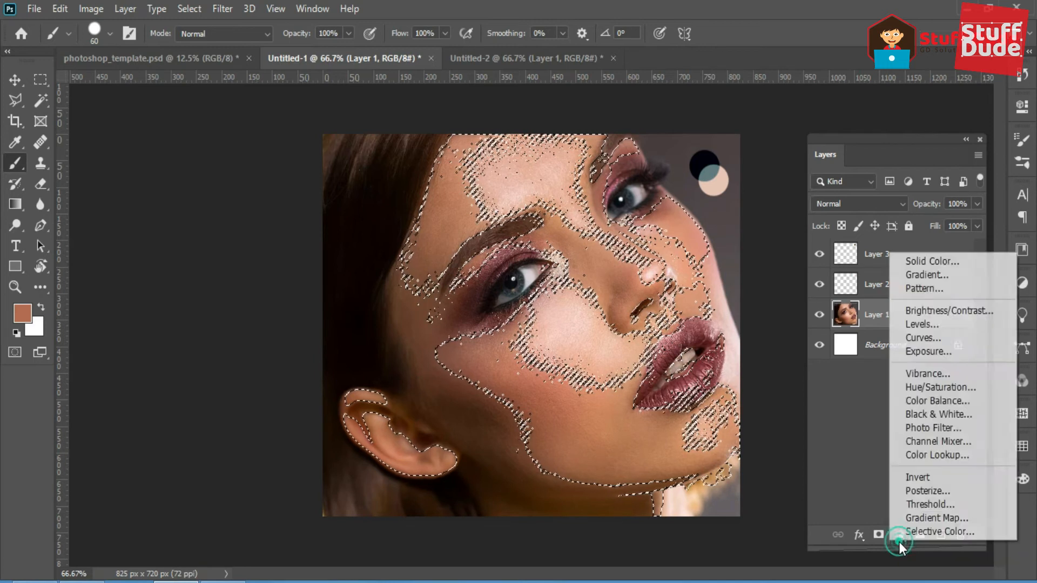
{"action": "left_click", "coordinate": [920, 260]}
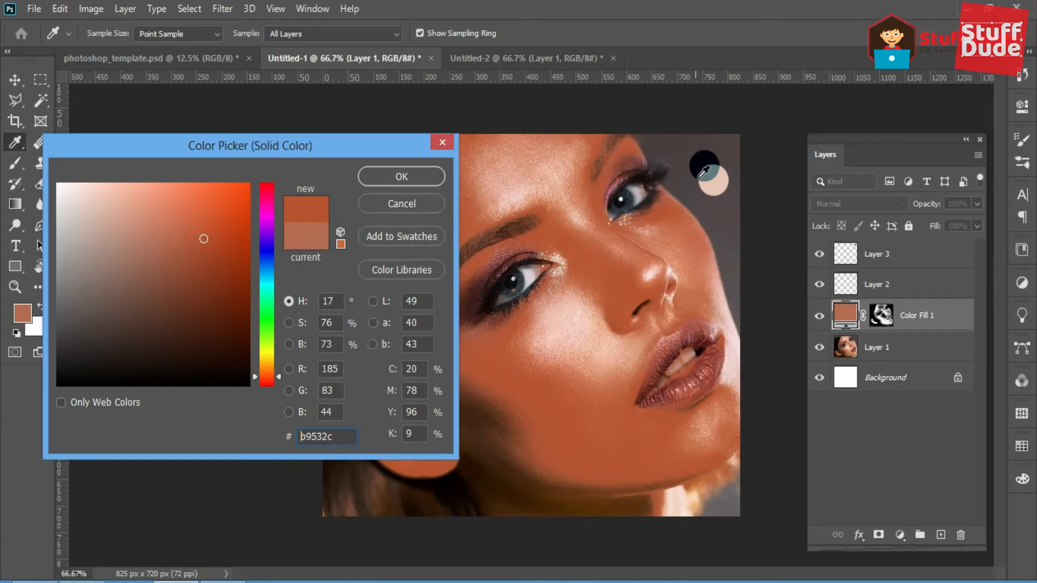
{"action": "left_click", "coordinate": [713, 168]}
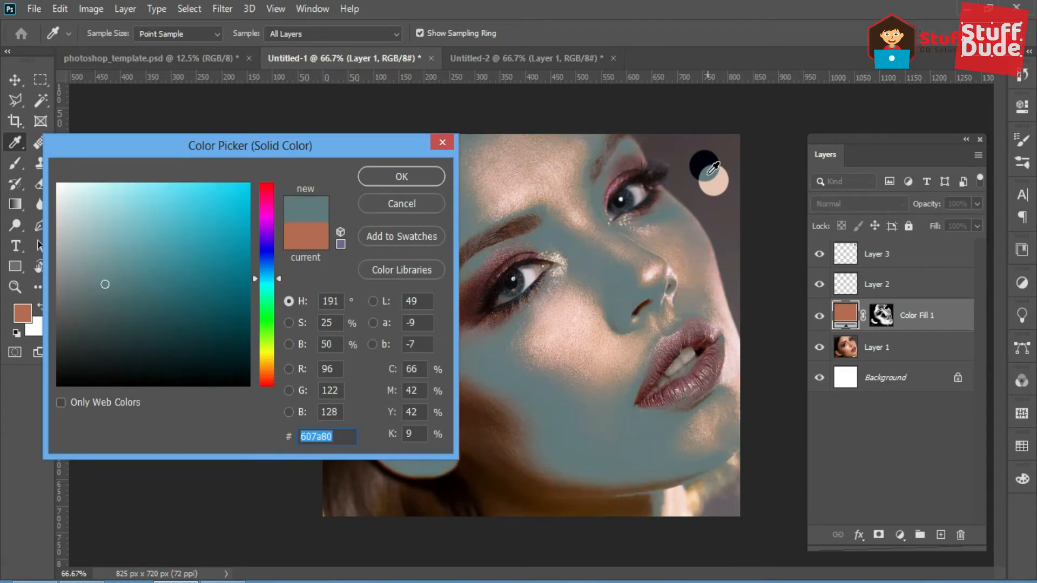
{"action": "left_click", "coordinate": [415, 174]}
Step: Set the color fill layer's blend mode to Linear Dodge (Add) and lower its opacity to about 32%
{"action": "left_click", "coordinate": [870, 204]}
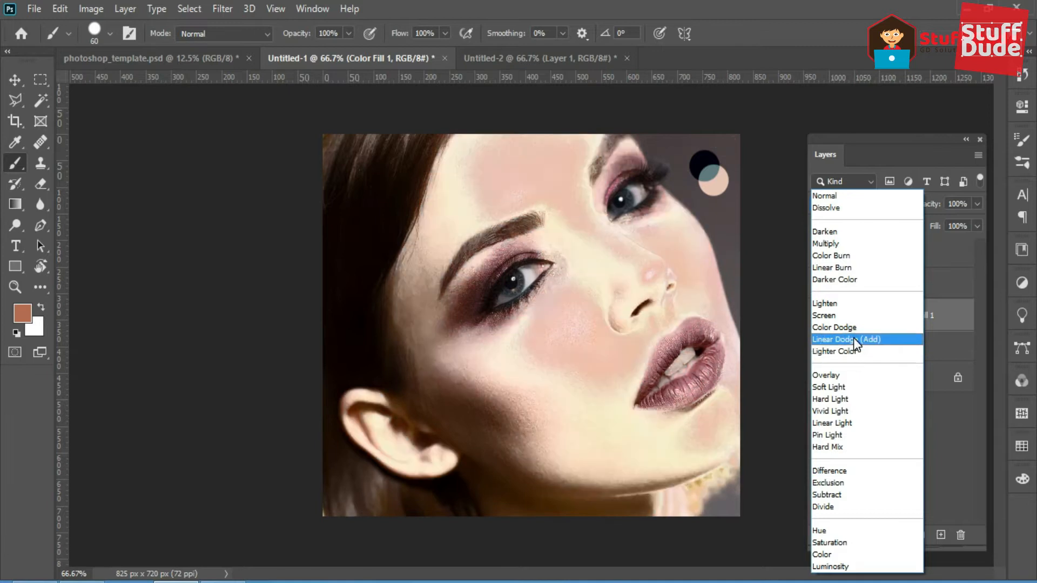
{"action": "left_click", "coordinate": [869, 340]}
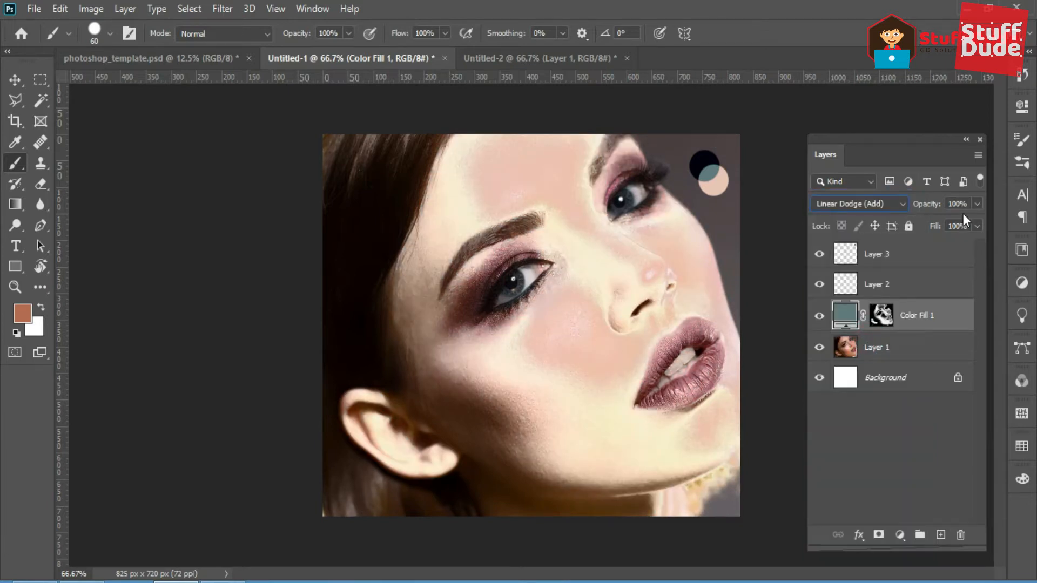
{"action": "left_click", "coordinate": [978, 204]}
{"action": "left_click_drag", "start_coordinate": [971, 222], "coordinate": [933, 225]}
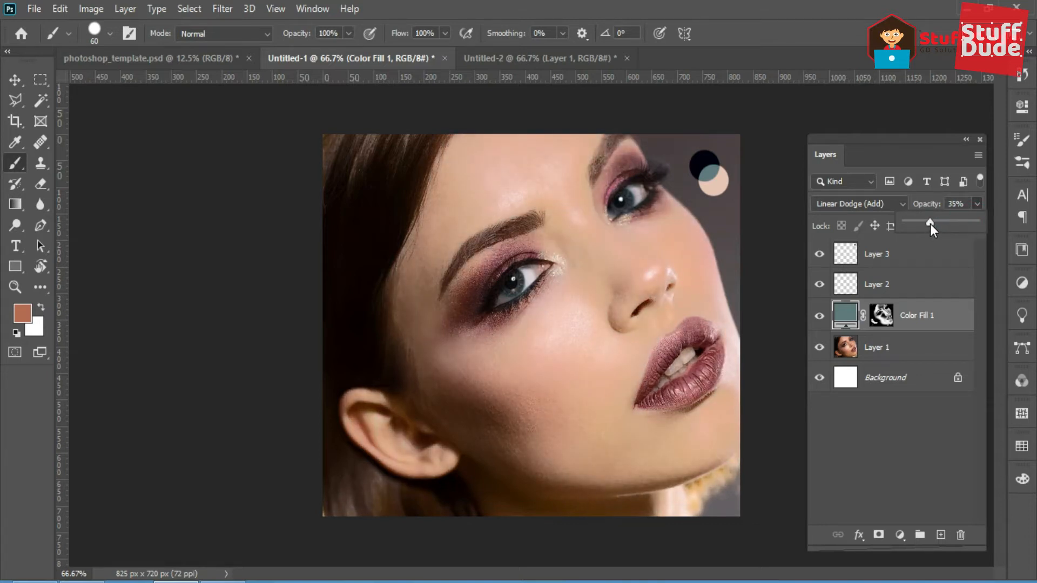
{"action": "left_click_drag", "start_coordinate": [931, 224], "coordinate": [928, 224]}
Step: Toggle the color fill layer's visibility to compare the portrait's skin tone before and after the correction
{"action": "left_click", "coordinate": [819, 316]}
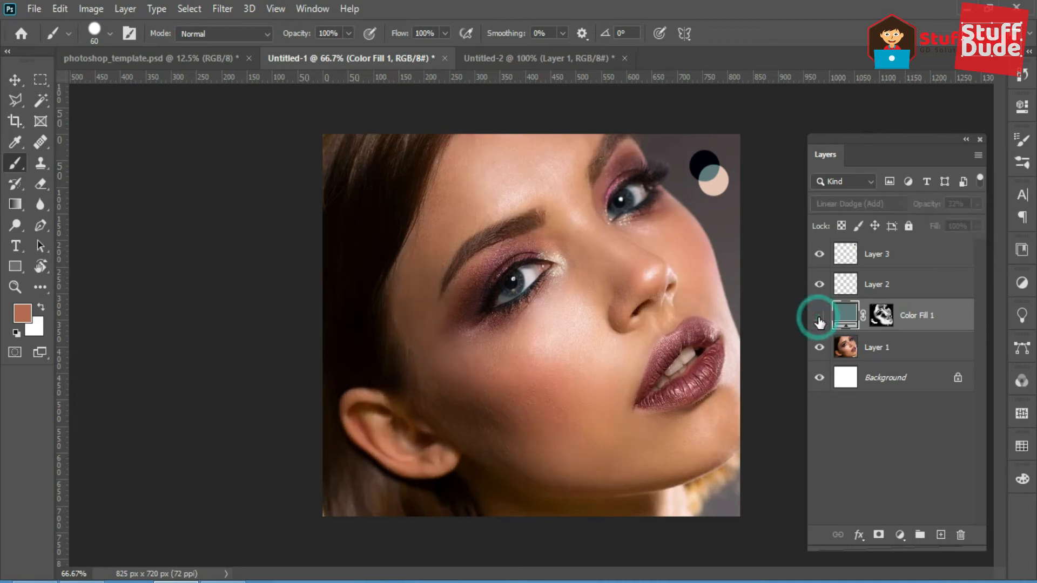
{"action": "left_click", "coordinate": [819, 316]}
{"action": "left_click", "coordinate": [820, 316]}
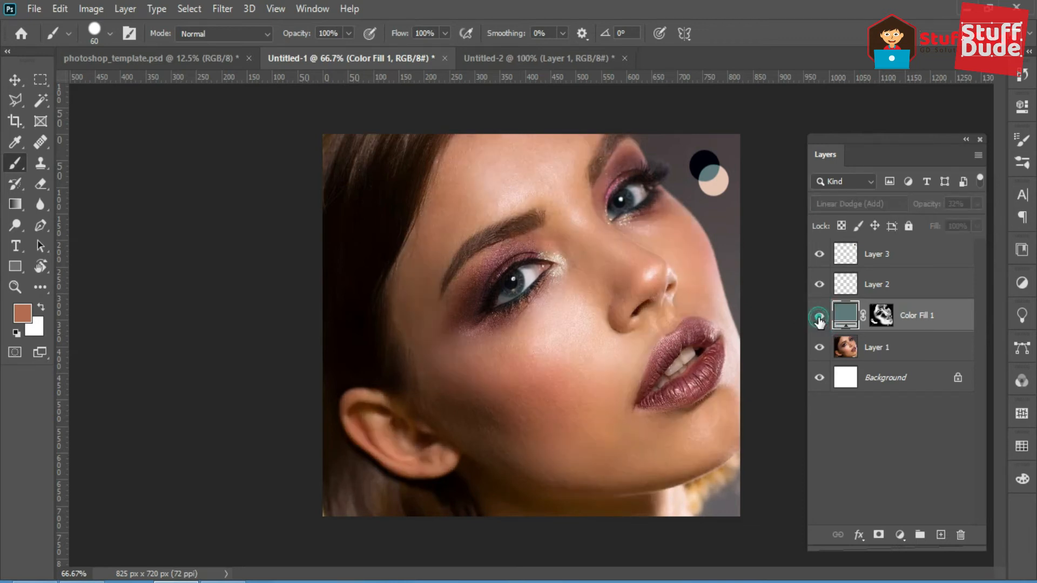
{"action": "left_click", "coordinate": [819, 316]}
{"action": "left_click", "coordinate": [820, 317]}
{"action": "left_click", "coordinate": [820, 317]}
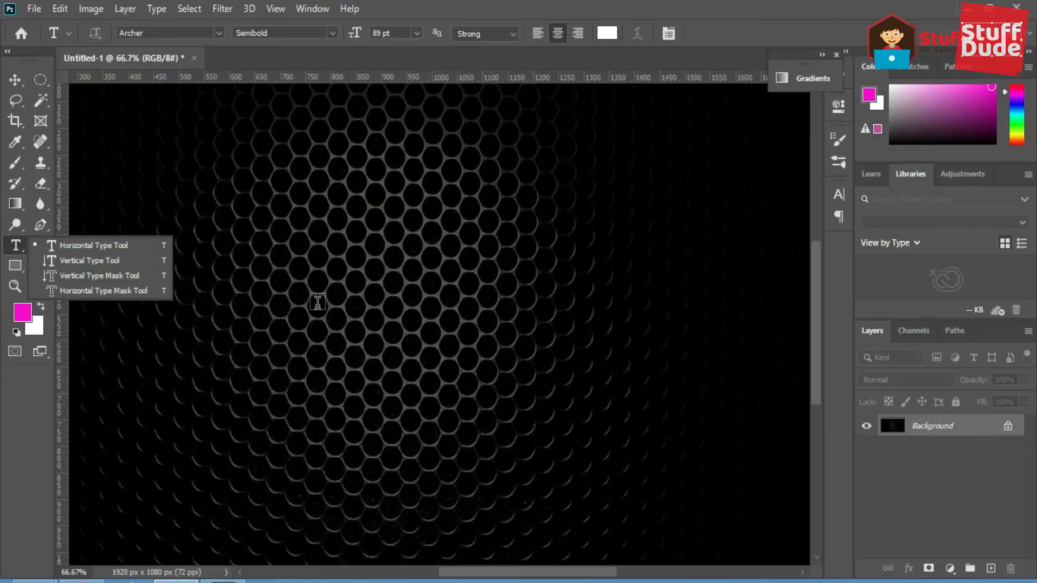
Step: Add the white text "Glow" over the honeycomb background, enlarge it and rotate it slightly counterclockwise
{"action": "left_click", "coordinate": [317, 300]}
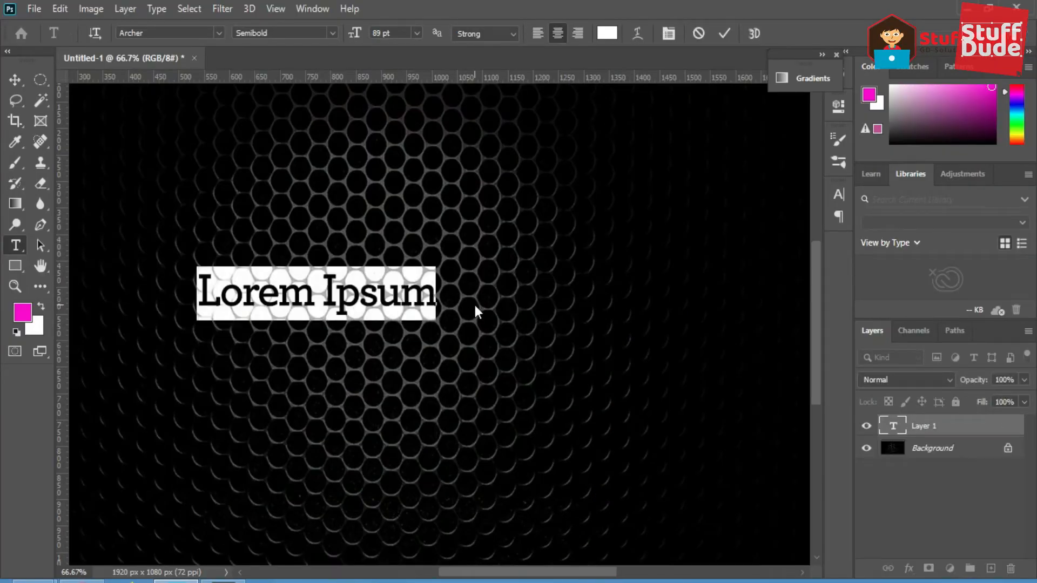
{"action": "type", "text": "Glow"}
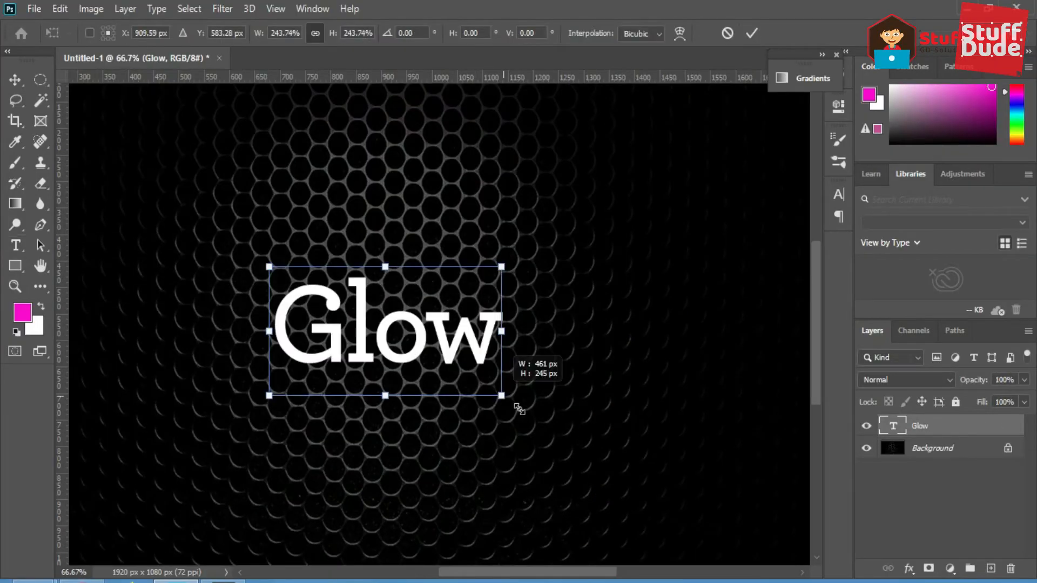
{"action": "left_click_drag", "start_coordinate": [519, 408], "coordinate": [540, 421]}
{"action": "left_click_drag", "start_coordinate": [562, 269], "coordinate": [526, 226]}
{"action": "key", "text": "Return"}
Step: Duplicate the Glow text layer and hide the copy
{"action": "left_click_drag", "start_coordinate": [959, 429], "coordinate": [990, 568]}
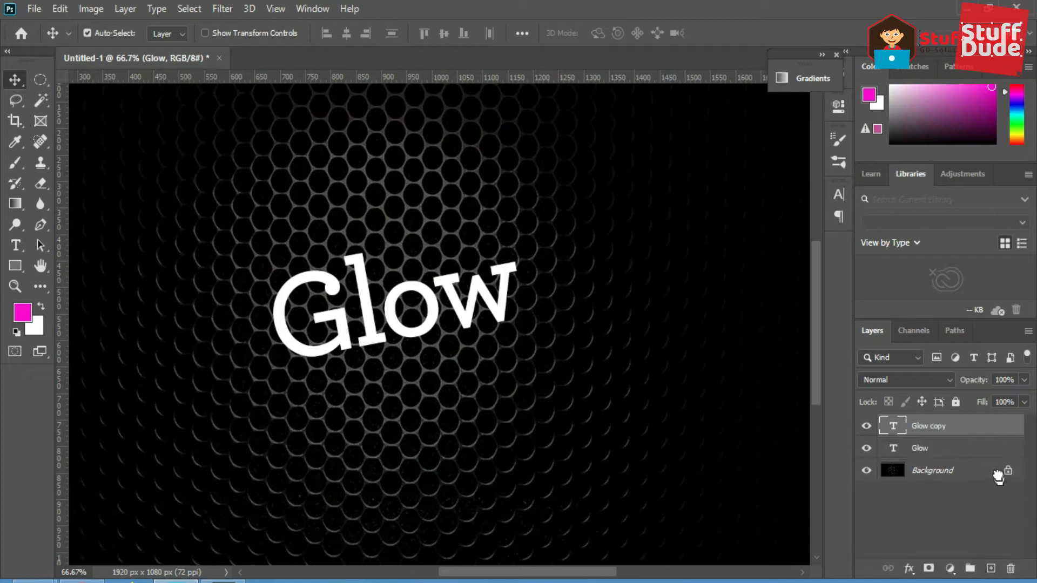
{"action": "left_click", "coordinate": [867, 427]}
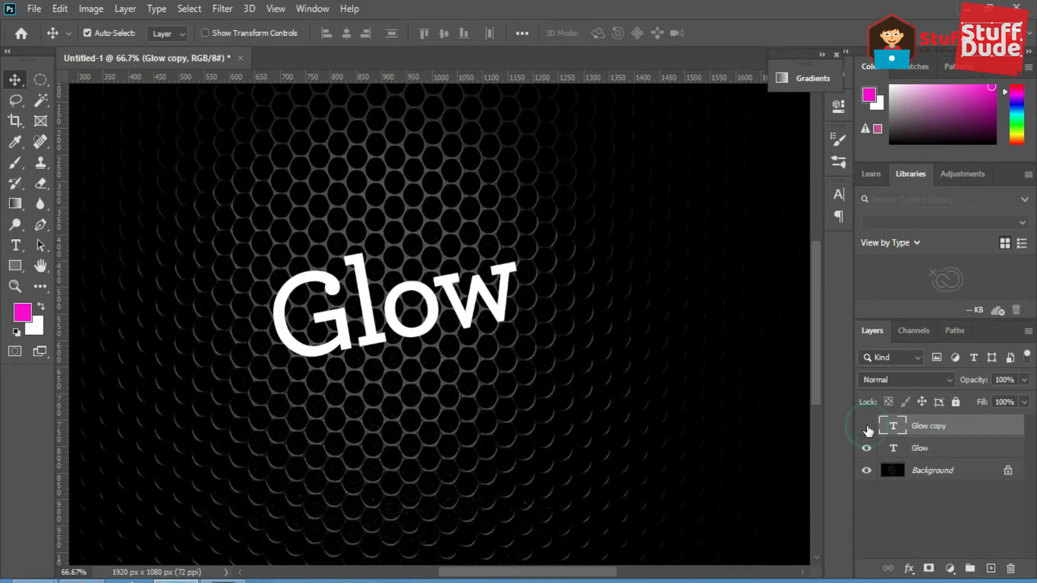
Step: Set the foreground color to turquoise #0bf9e5 and fill the original Glow text with it
{"action": "left_click", "coordinate": [931, 449]}
{"action": "left_click_drag", "start_coordinate": [845, 259], "coordinate": [845, 265]}
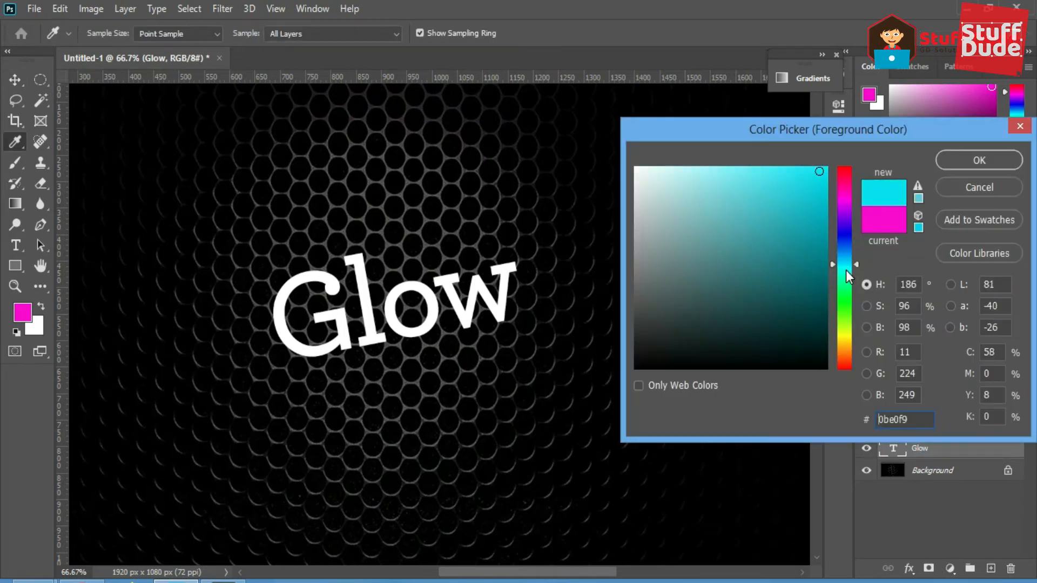
{"action": "left_click", "coordinate": [979, 160]}
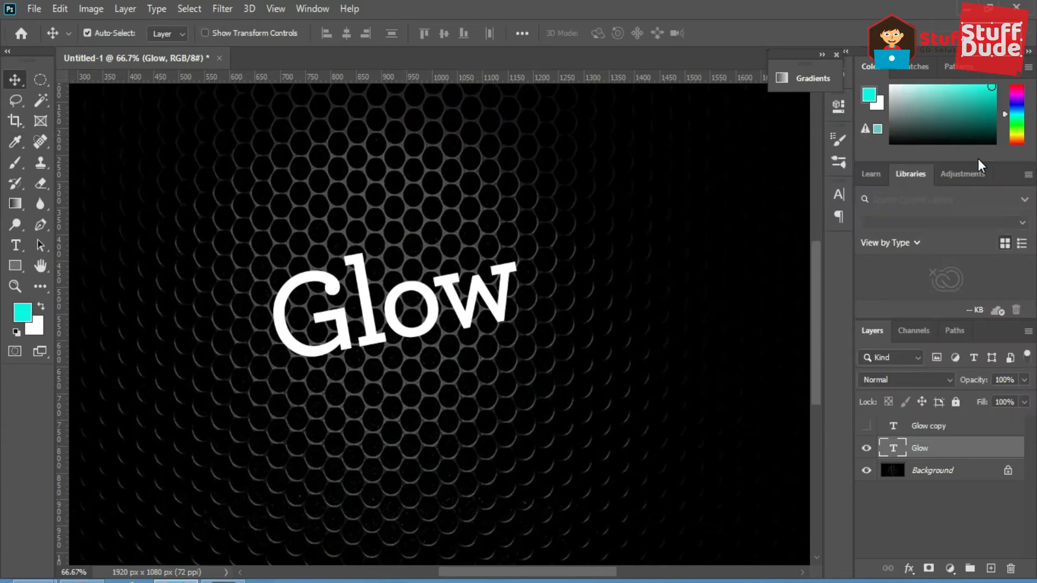
{"action": "key", "text": "alt+BackSpace"}
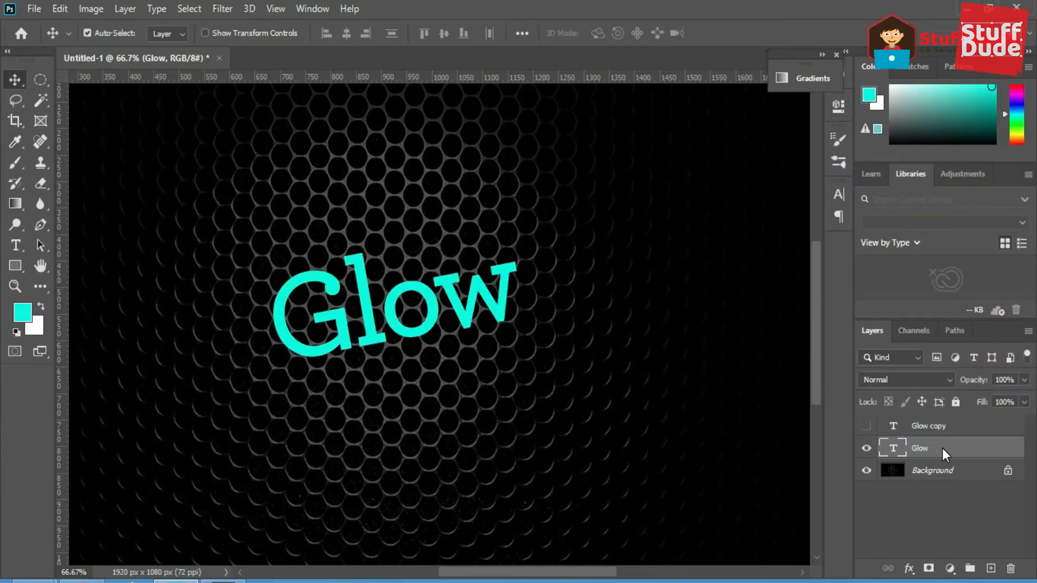
Step: Rasterize the turquoise Glow text layer and apply a Gaussian Blur with a radius of 110 pixels
{"action": "right_click", "coordinate": [943, 448]}
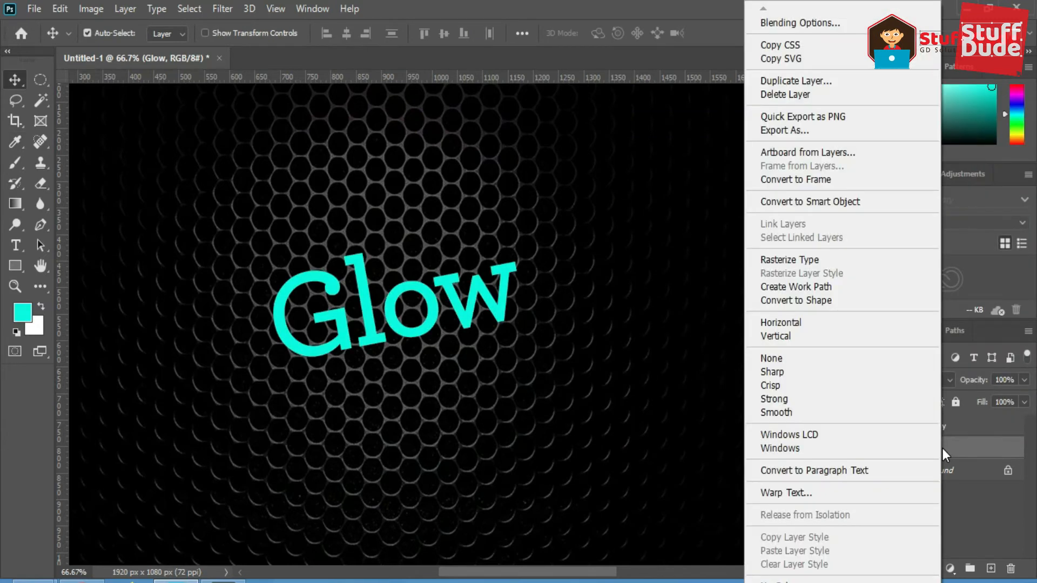
{"action": "left_click", "coordinate": [827, 259]}
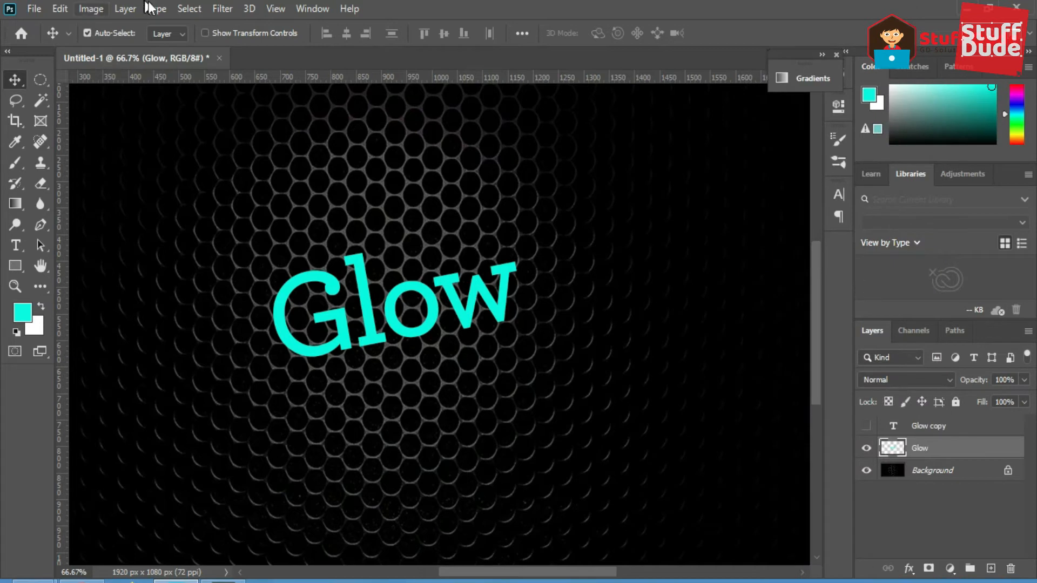
{"action": "left_click", "coordinate": [220, 10]}
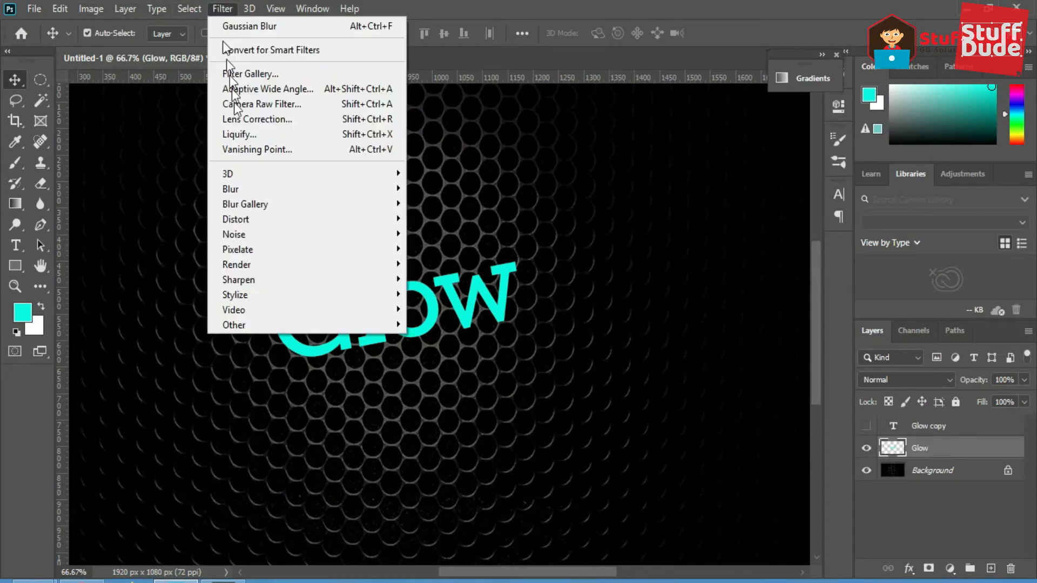
{"action": "mouse_move", "coordinate": [249, 187]}
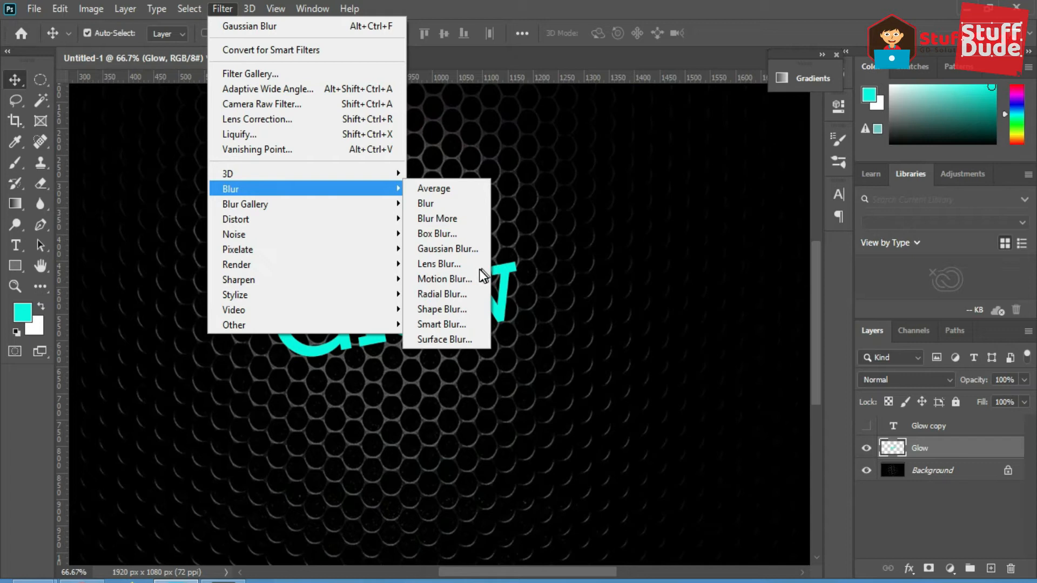
{"action": "left_click", "coordinate": [460, 249]}
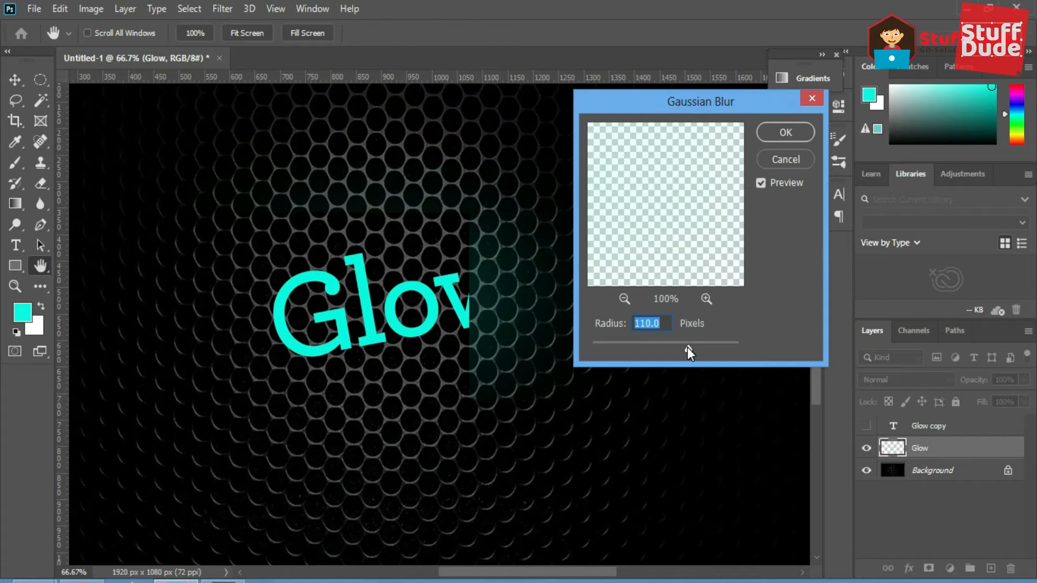
{"action": "key", "text": "Return"}
Step: Show the Glow copy layer and give it an Outer Glow in the turquoise foreground color #0bf9e5
{"action": "left_click", "coordinate": [866, 426]}
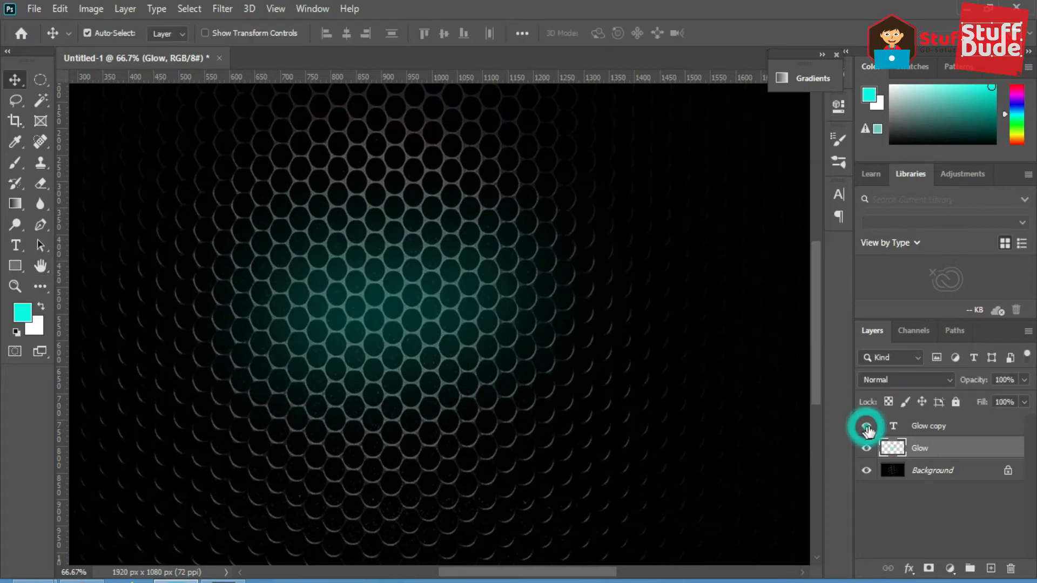
{"action": "left_click", "coordinate": [977, 427]}
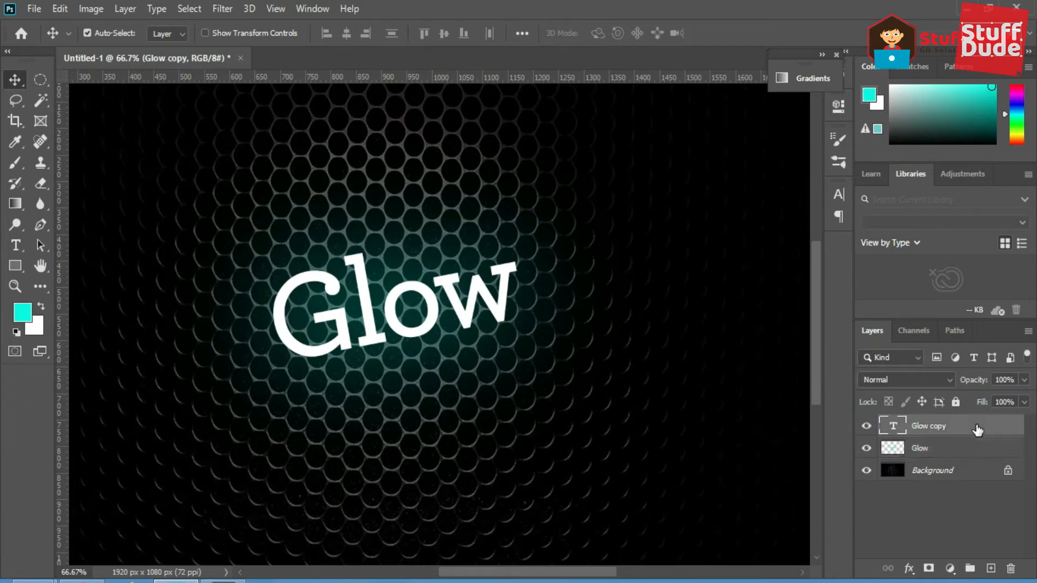
{"action": "left_click", "coordinate": [913, 570]}
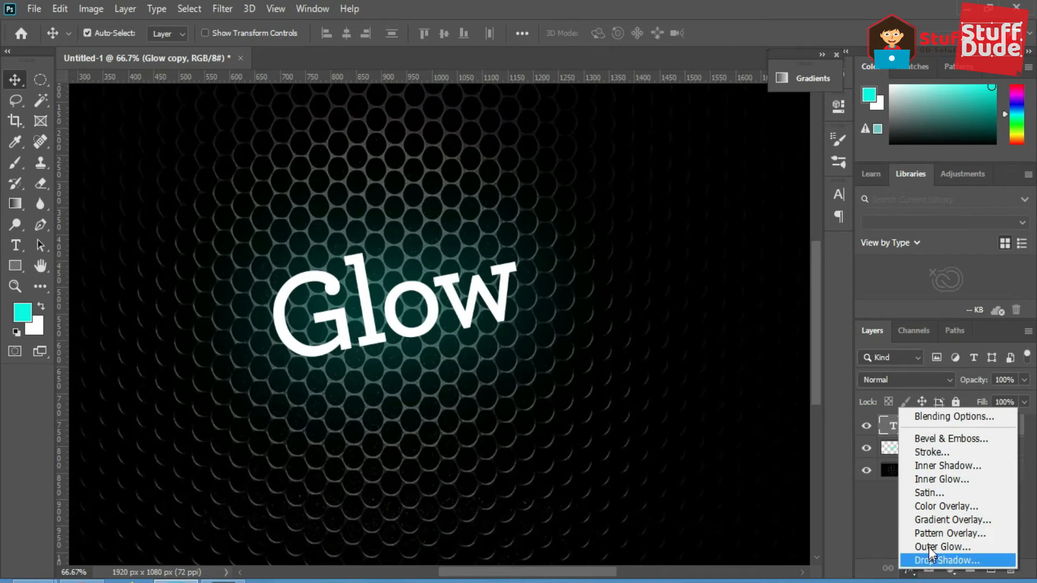
{"action": "left_click", "coordinate": [926, 548]}
{"action": "left_click_drag", "start_coordinate": [576, 121], "coordinate": [653, 89]}
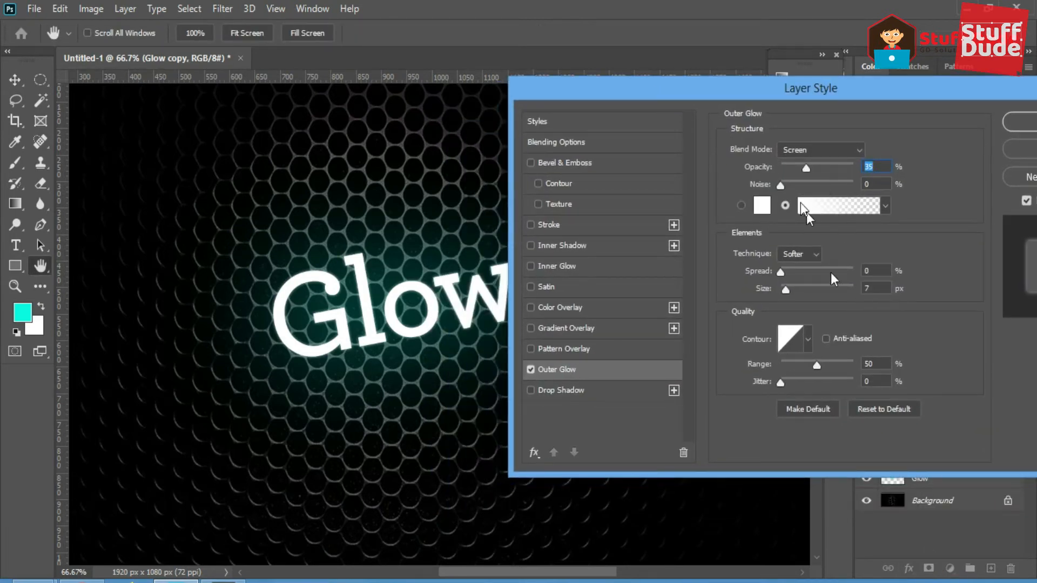
{"action": "left_click", "coordinate": [762, 205]}
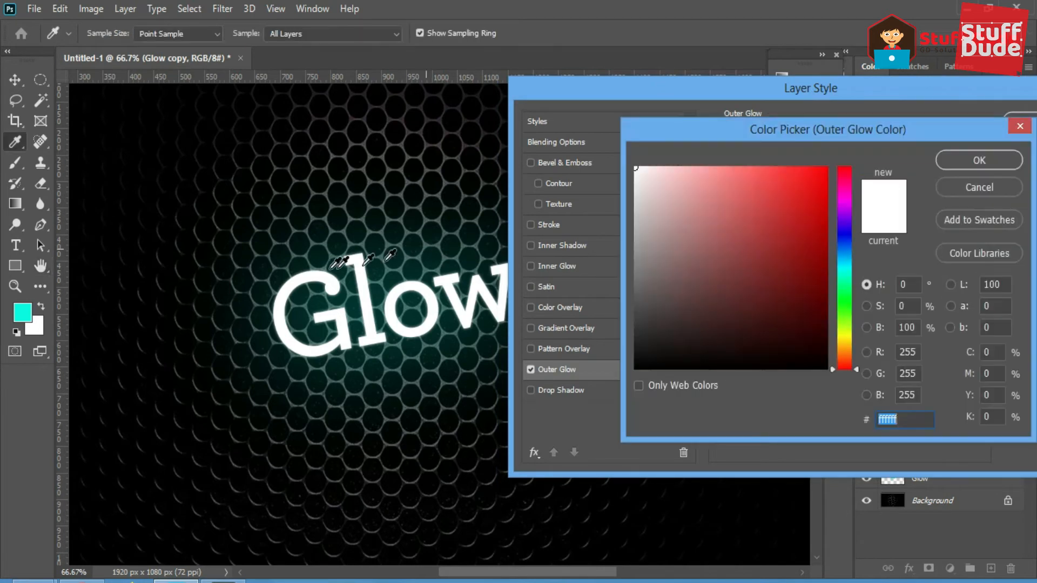
{"action": "left_click", "coordinate": [28, 311]}
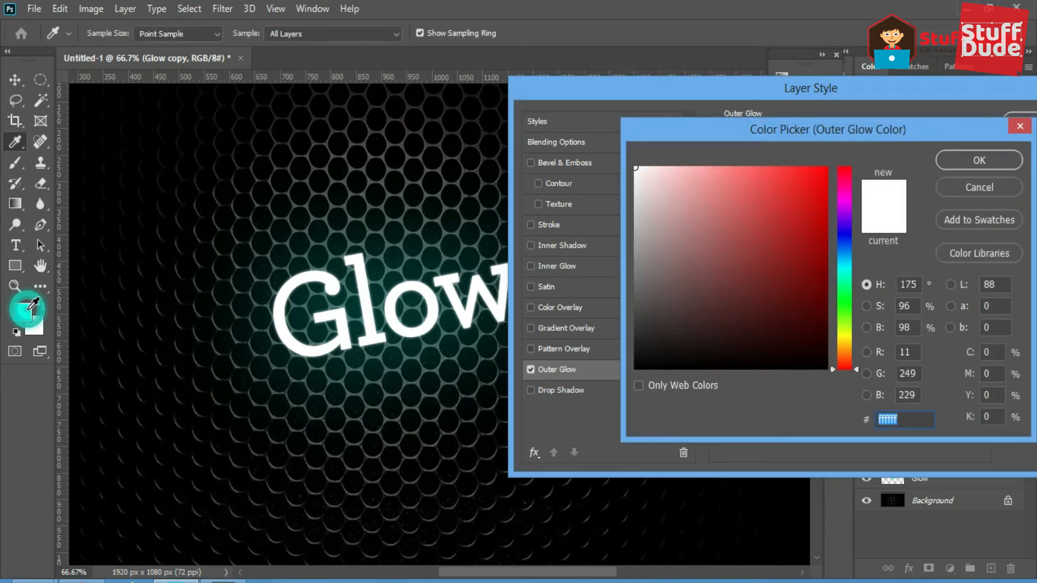
{"action": "left_click", "coordinate": [985, 160]}
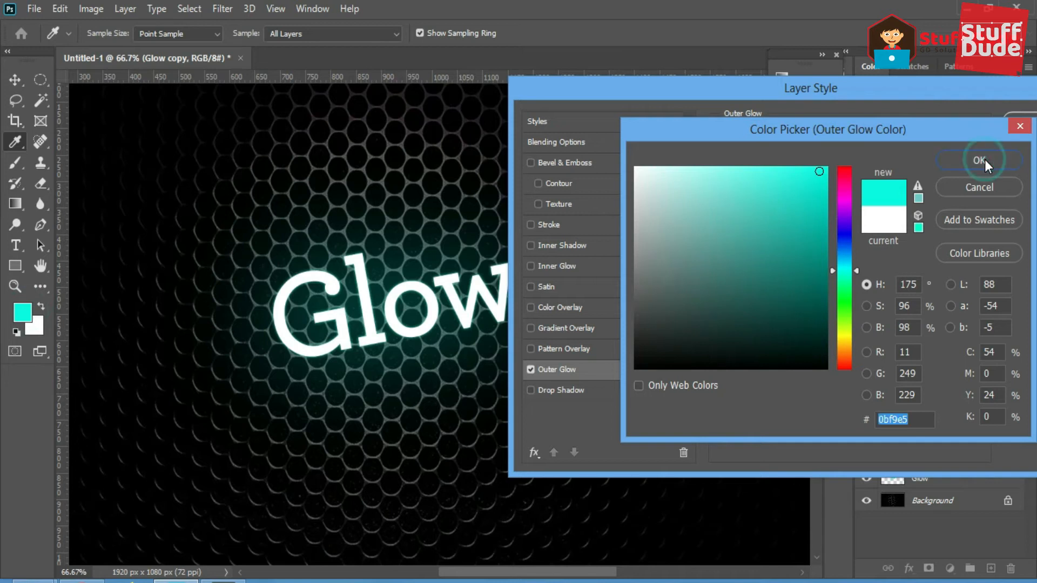
Step: Set the Outer Glow to Normal blend mode with 48% opacity, about 4% spread and a size of 35 px
{"action": "left_click", "coordinate": [807, 151]}
{"action": "left_click", "coordinate": [801, 163]}
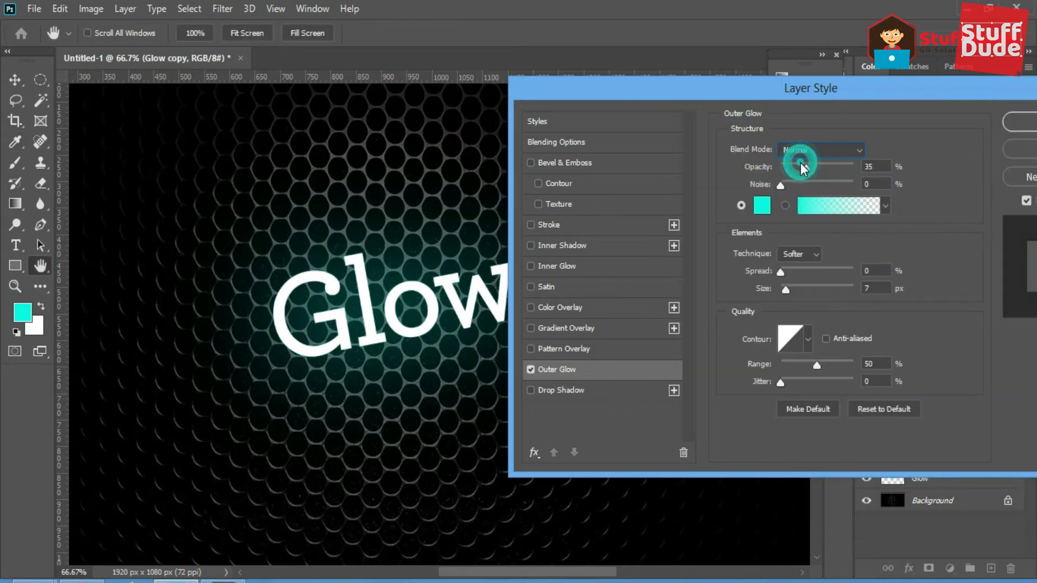
{"action": "left_click", "coordinate": [783, 291]}
{"action": "left_click_drag", "start_coordinate": [783, 291], "coordinate": [795, 290]}
{"action": "left_click_drag", "start_coordinate": [781, 272], "coordinate": [786, 273]}
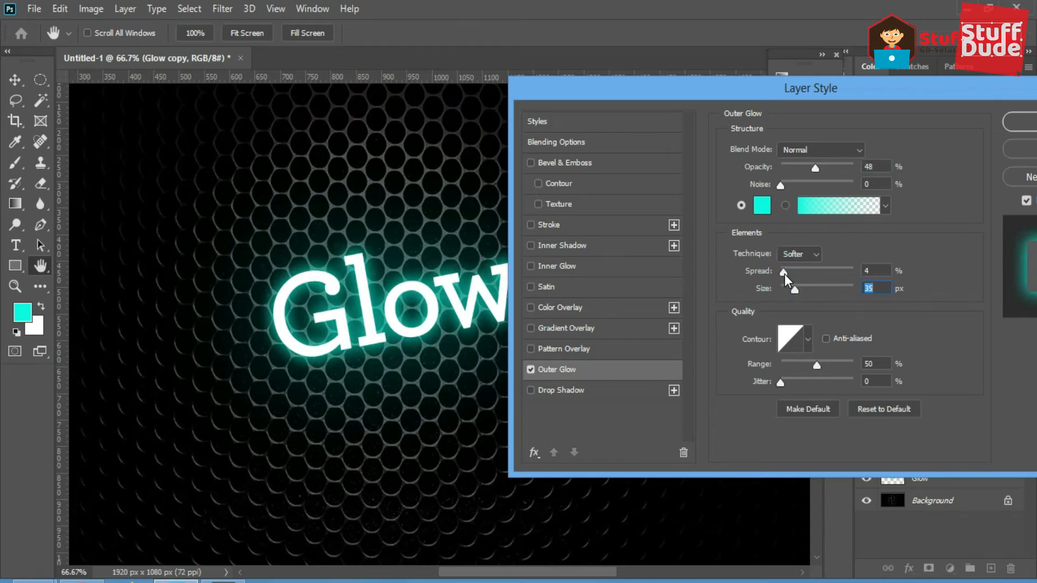
{"action": "key", "text": "shift+Tab"}
Step: Add an Inner Shadow to the Glow copy text and set its color to dark teal #079d91
{"action": "left_click", "coordinate": [570, 246]}
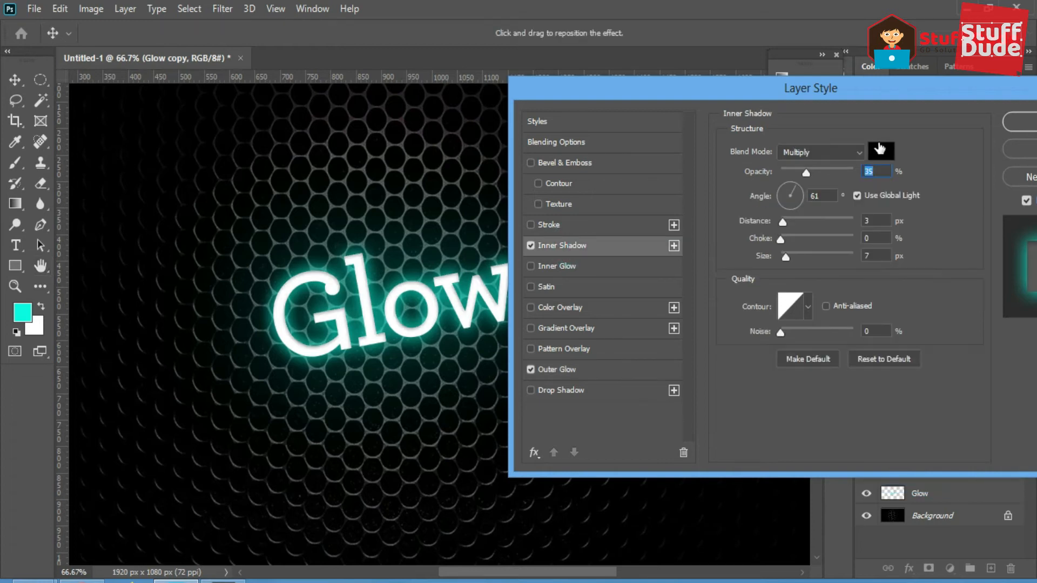
{"action": "left_click", "coordinate": [880, 151]}
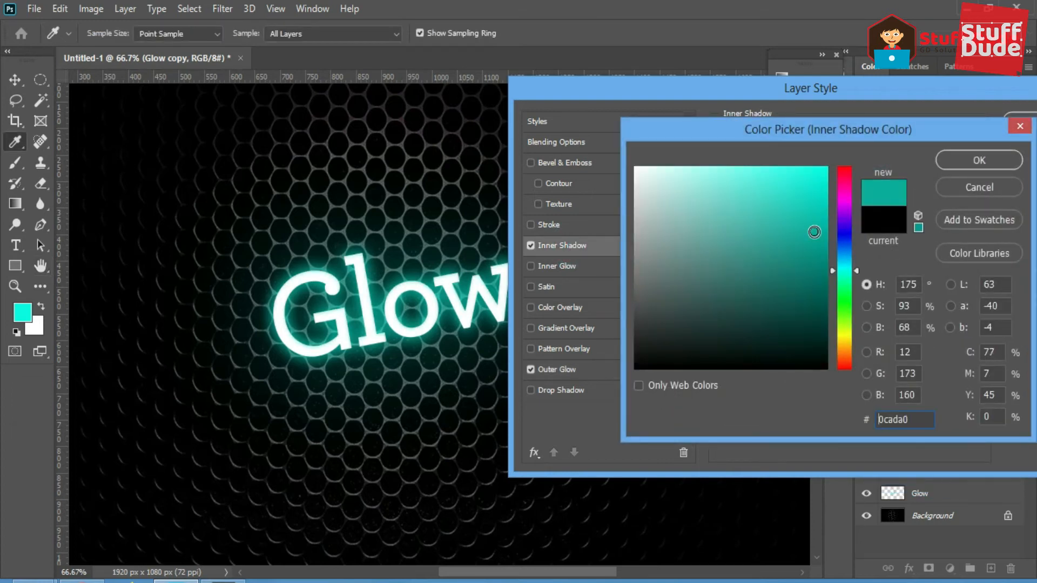
{"action": "left_click_drag", "start_coordinate": [814, 231], "coordinate": [820, 245]}
{"action": "left_click", "coordinate": [990, 158]}
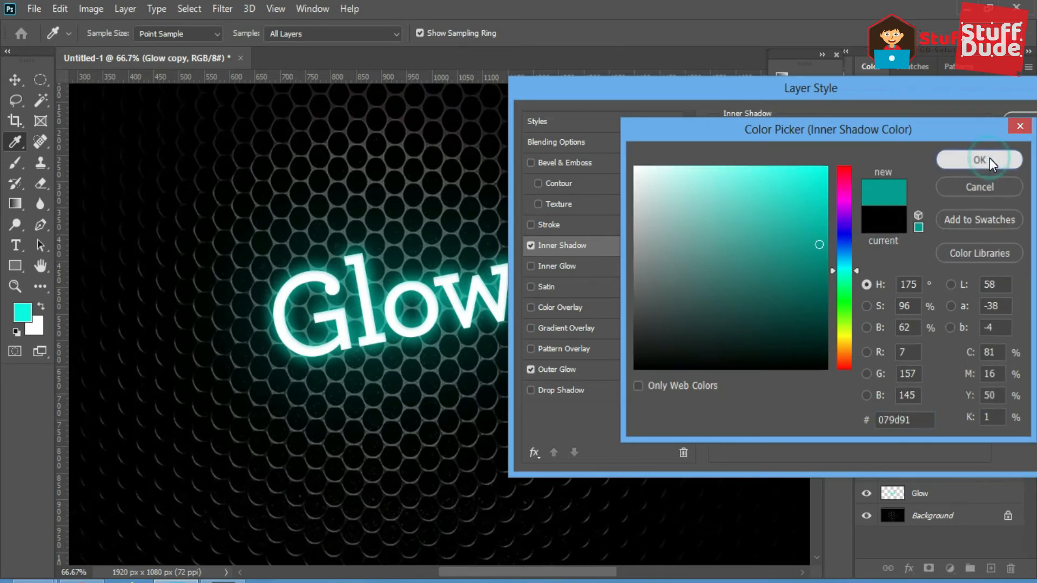
Step: Set the Inner Shadow to 58% opacity, 2 px distance and 7 px size, and apply the layer style
{"action": "left_click_drag", "start_coordinate": [807, 172], "coordinate": [835, 174]}
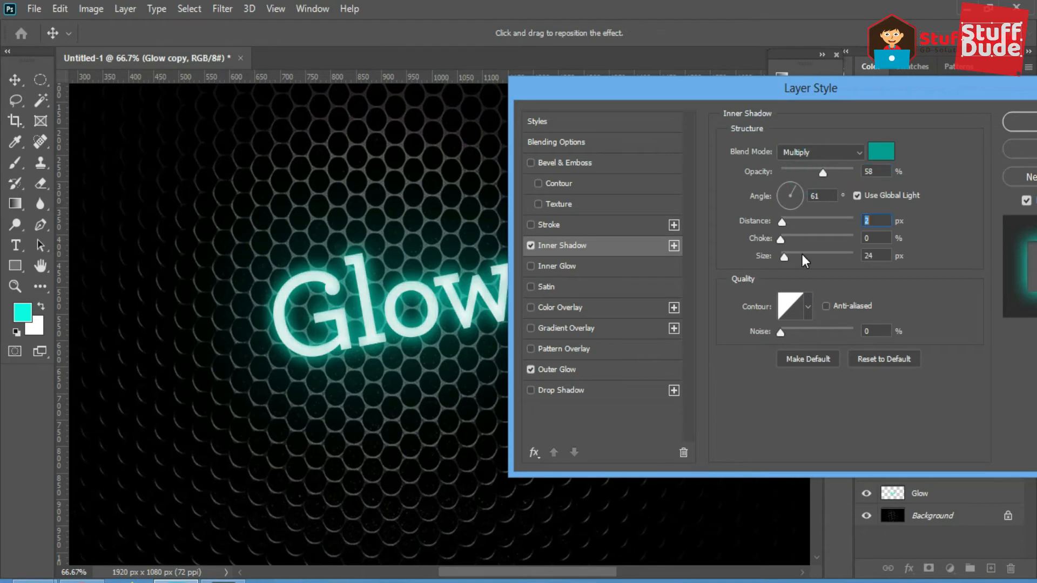
{"action": "left_click_drag", "start_coordinate": [802, 255], "coordinate": [787, 254]}
{"action": "left_click", "coordinate": [1024, 123]}
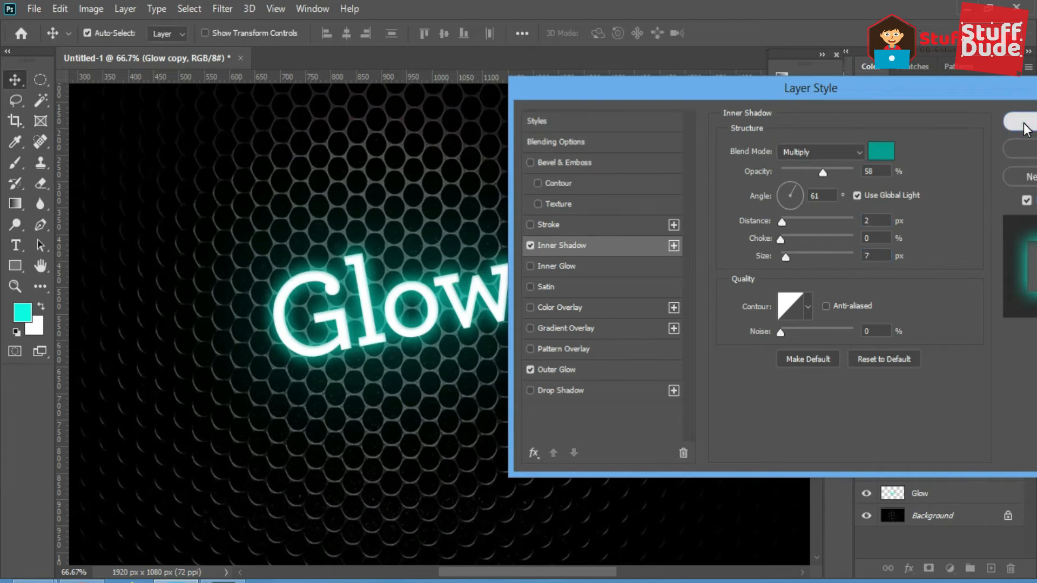
Step: Toggle the Glow layer's visibility off and on to compare the glow effect
{"action": "left_click", "coordinate": [866, 494]}
{"action": "left_click", "coordinate": [866, 494]}
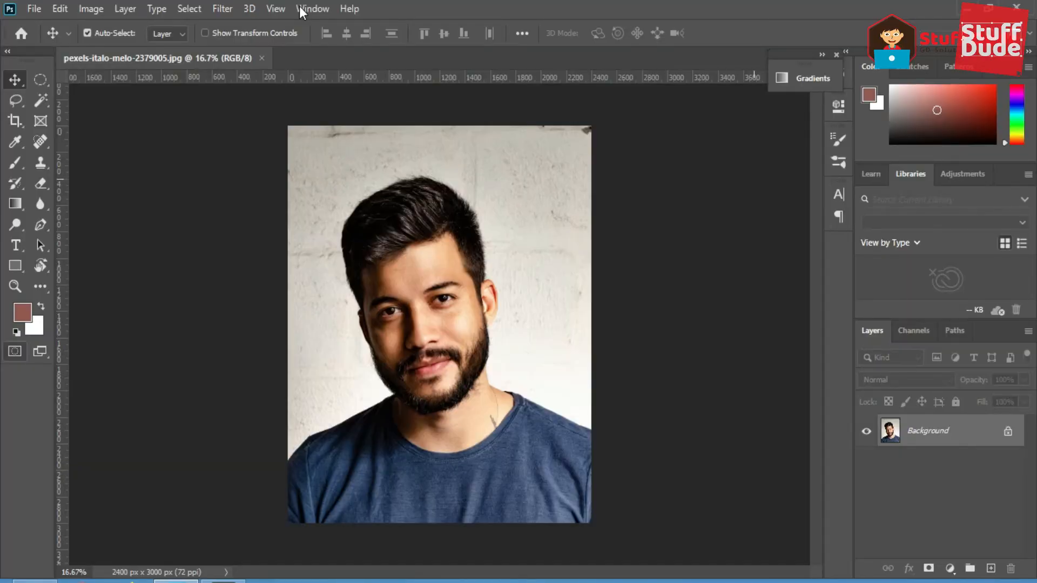
Step: Open a second window of pexels-italo-melo-2379005.jpg, magnify it to 25%, and switch between the two windows
{"action": "left_click", "coordinate": [300, 6]}
{"action": "mouse_move", "coordinate": [373, 24]}
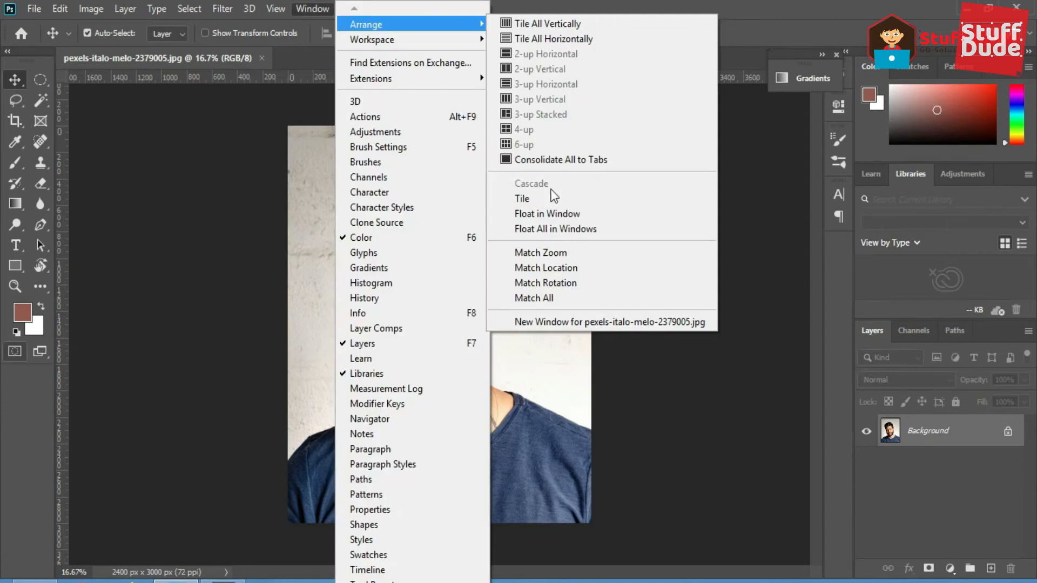
{"action": "left_click", "coordinate": [558, 321]}
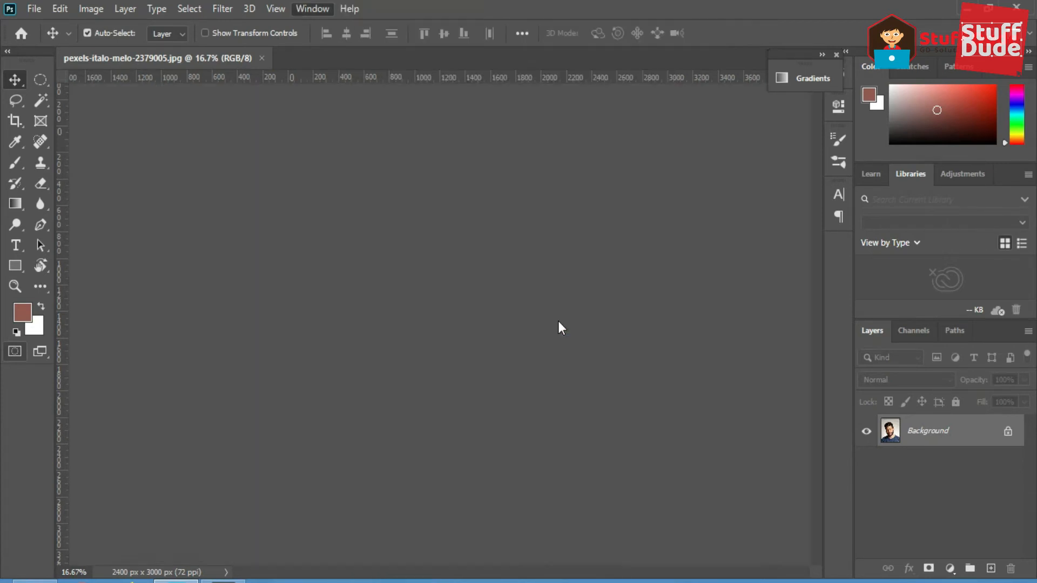
{"action": "left_click", "coordinate": [256, 154]}
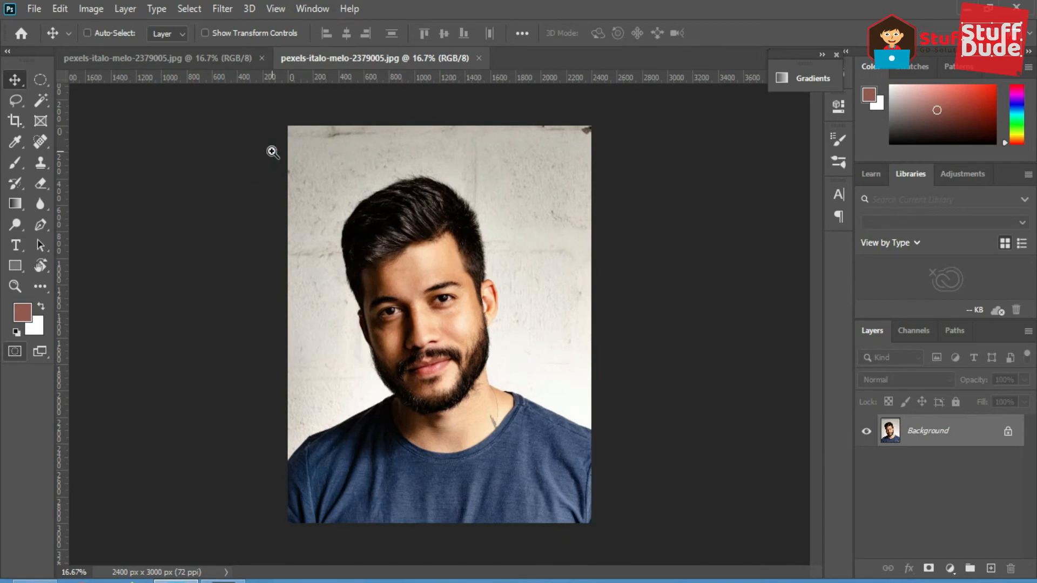
{"action": "left_click", "coordinate": [272, 151], "text": "ctrl"}
{"action": "left_click", "coordinate": [226, 64]}
{"action": "left_click", "coordinate": [335, 57]}
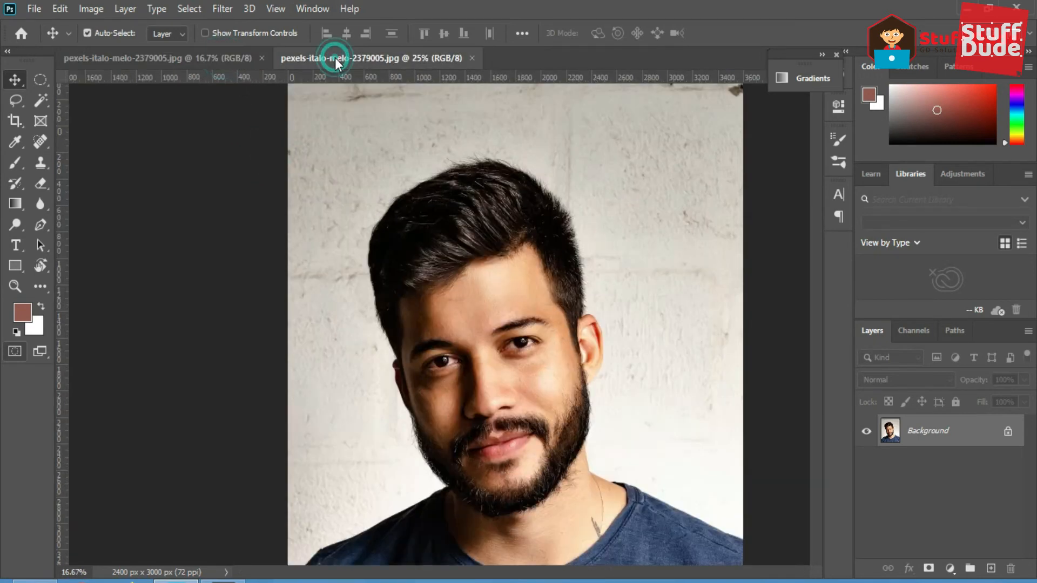
Step: Arrange the two portrait windows as 2-up Vertical and reduce the enlarged view to 16.7%
{"action": "left_click", "coordinate": [316, 7]}
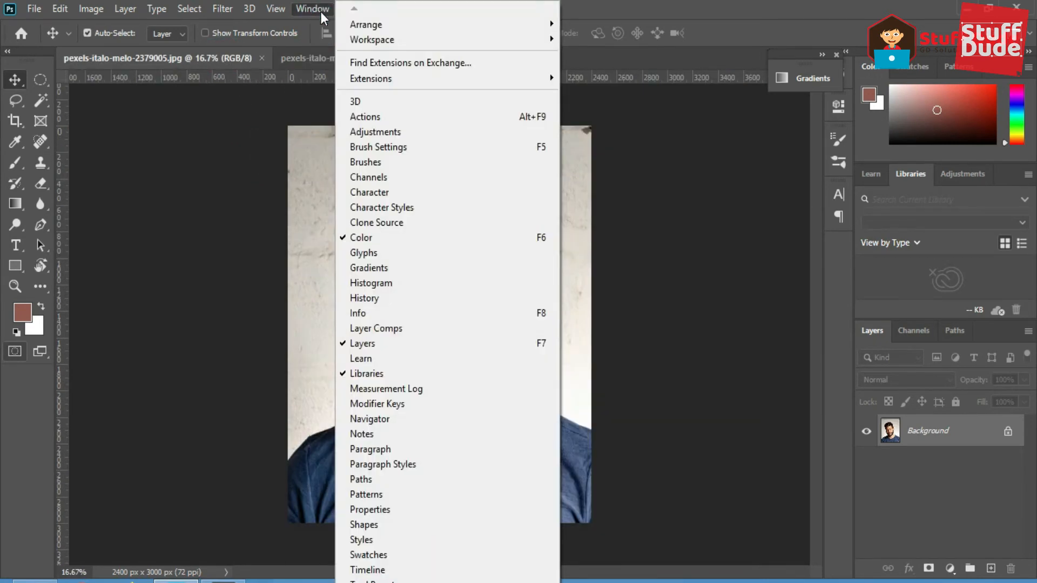
{"action": "mouse_move", "coordinate": [364, 23]}
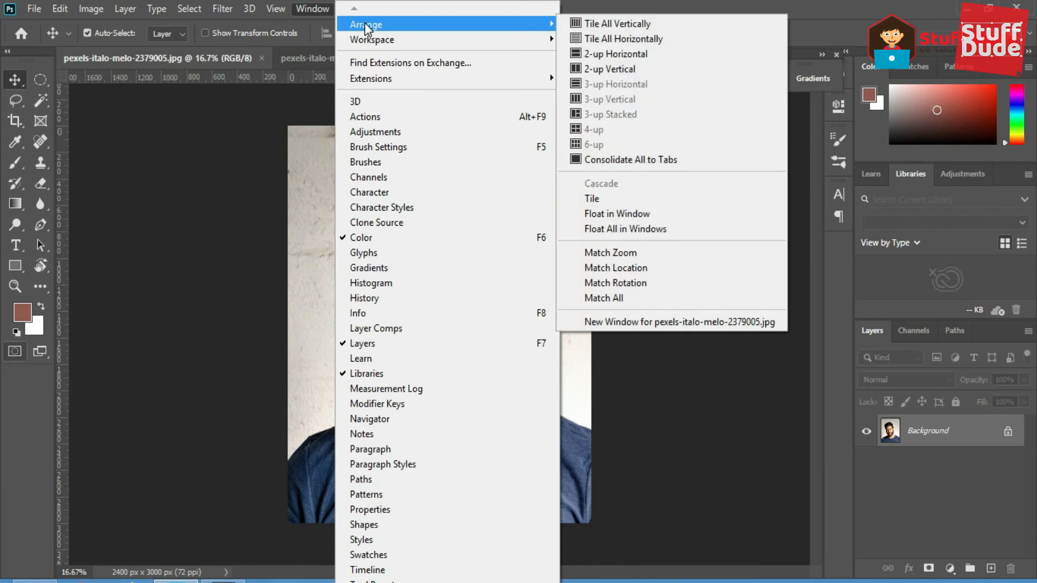
{"action": "left_click", "coordinate": [641, 55]}
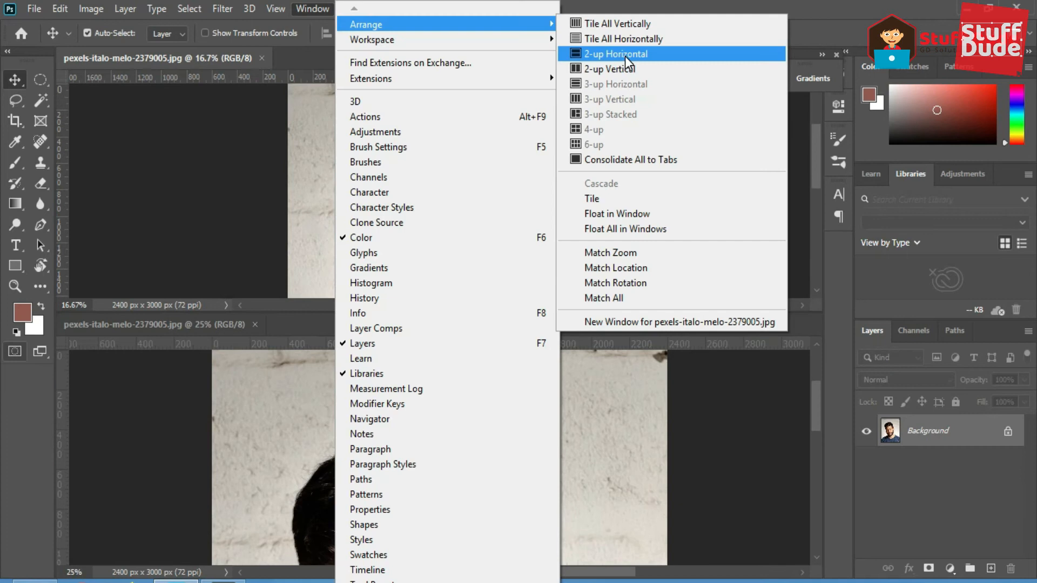
{"action": "left_click", "coordinate": [628, 68]}
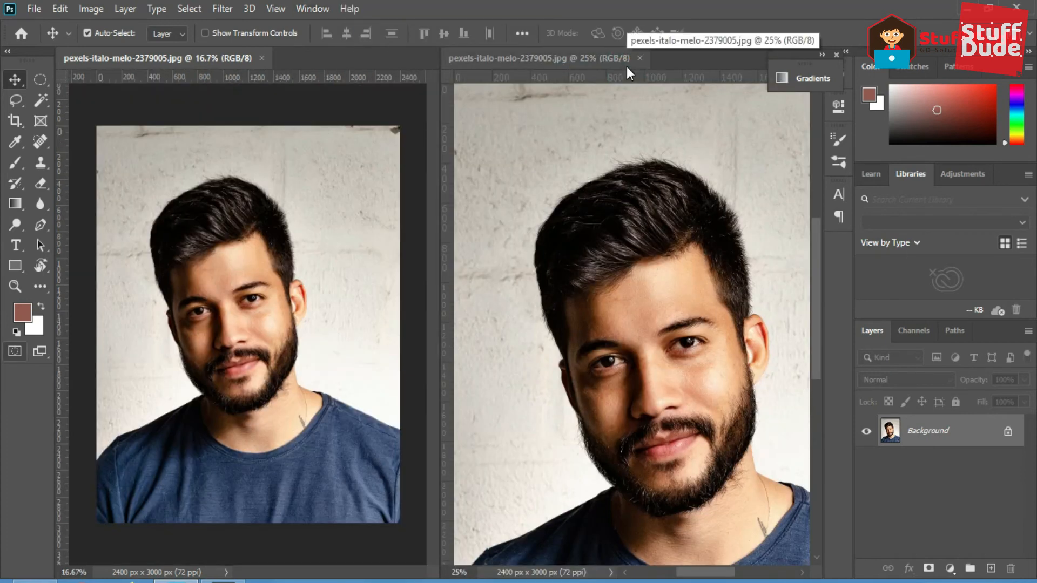
{"action": "left_click", "coordinate": [636, 296], "text": "alt"}
Step: Magnify one portrait window to 100% around the eye and enter Quick Mask mode with the Brush tool
{"action": "left_click", "coordinate": [228, 348]}
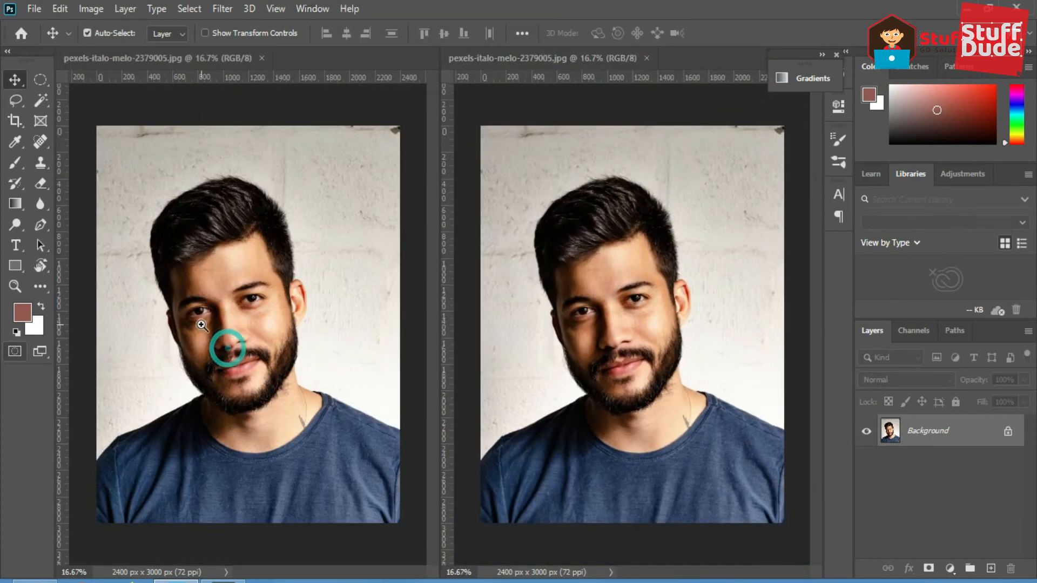
{"action": "left_click", "coordinate": [201, 326], "text": "ctrl"}
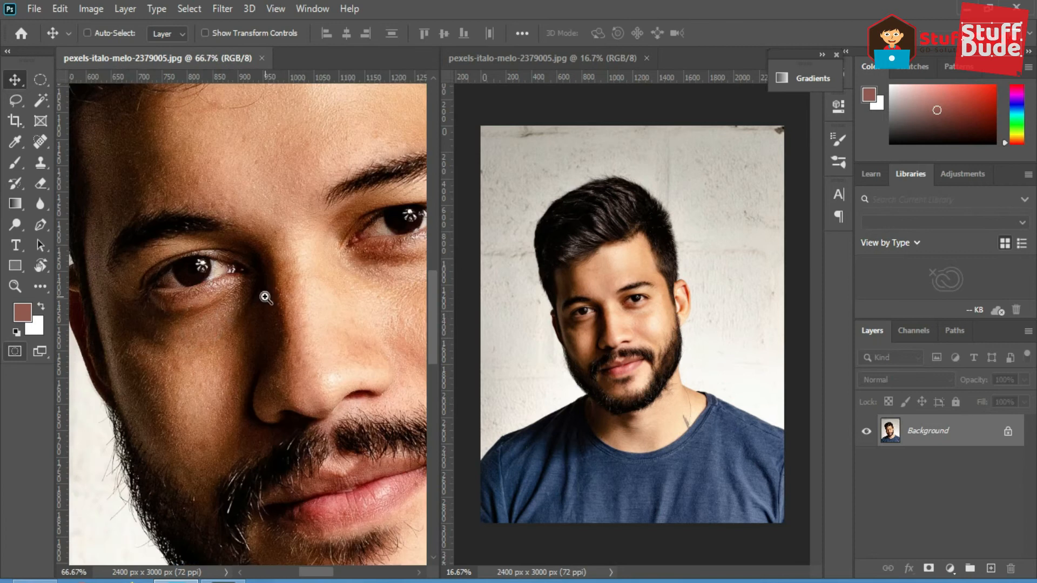
{"action": "left_click", "coordinate": [264, 296], "text": "ctrl"}
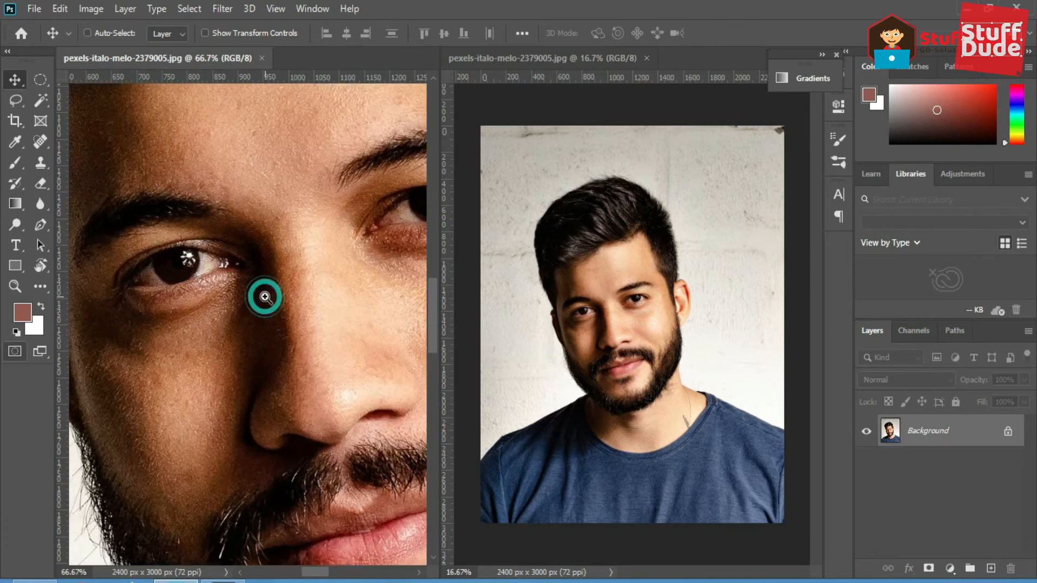
{"action": "left_click_drag", "start_coordinate": [224, 281], "coordinate": [278, 290]}
{"action": "left_click", "coordinate": [15, 163]}
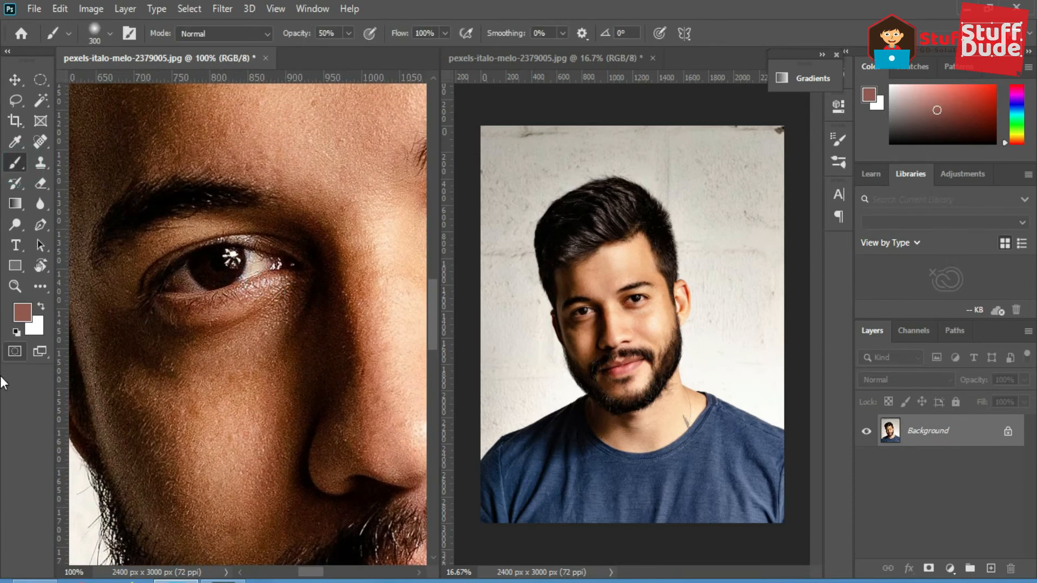
{"action": "left_click", "coordinate": [12, 353]}
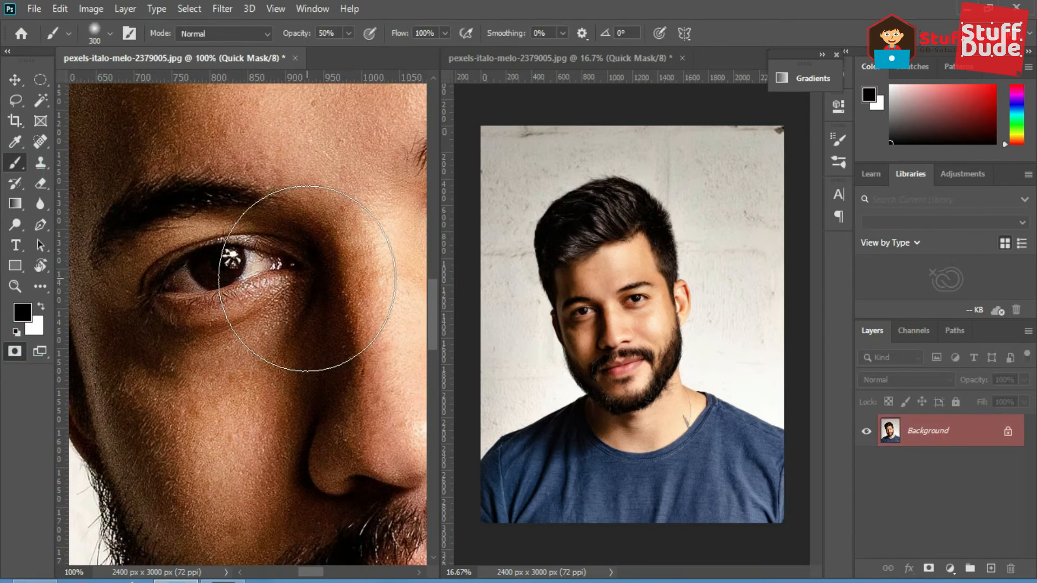
Step: Shrink the brush to 25 px while painting the quick mask over the whites of both eyes, and exit Quick Mask mode
{"action": "key", "text": "bracketleft"}
{"action": "key", "text": "bracketleft"}
{"action": "key", "text": "bracketleft"}
{"action": "key", "text": "bracketleft"}
{"action": "key", "text": "bracketleft"}
{"action": "key", "text": "bracketleft"}
{"action": "key", "text": "bracketleft"}
{"action": "key", "text": "bracketleft"}
{"action": "key", "text": "bracketleft"}
{"action": "key", "text": "bracketleft"}
{"action": "key", "text": "bracketleft"}
{"action": "key", "text": "bracketleft"}
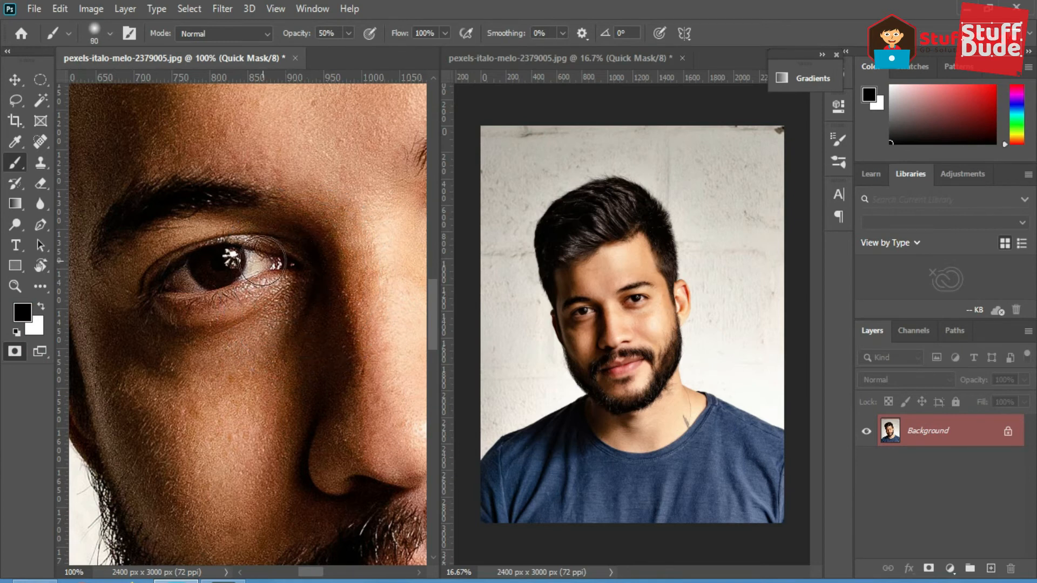
{"action": "key", "text": "bracketleft"}
{"action": "left_click_drag", "start_coordinate": [263, 264], "coordinate": [253, 264]}
{"action": "key", "text": "bracketleft"}
{"action": "key", "text": "bracketleft"}
{"action": "mouse_move", "coordinate": [170, 281]}
{"action": "left_mouse_down"}
{"action": "mouse_move", "coordinate": [188, 281]}
{"action": "mouse_move", "coordinate": [169, 285]}
{"action": "left_mouse_up"}
{"action": "left_click_drag", "start_coordinate": [383, 298], "coordinate": [144, 329]}
{"action": "left_click_drag", "start_coordinate": [266, 223], "coordinate": [254, 234]}
{"action": "mouse_move", "coordinate": [334, 212]}
{"action": "left_mouse_down"}
{"action": "mouse_move", "coordinate": [329, 224]}
{"action": "mouse_move", "coordinate": [340, 216]}
{"action": "left_mouse_up"}
{"action": "left_click", "coordinate": [17, 352]}
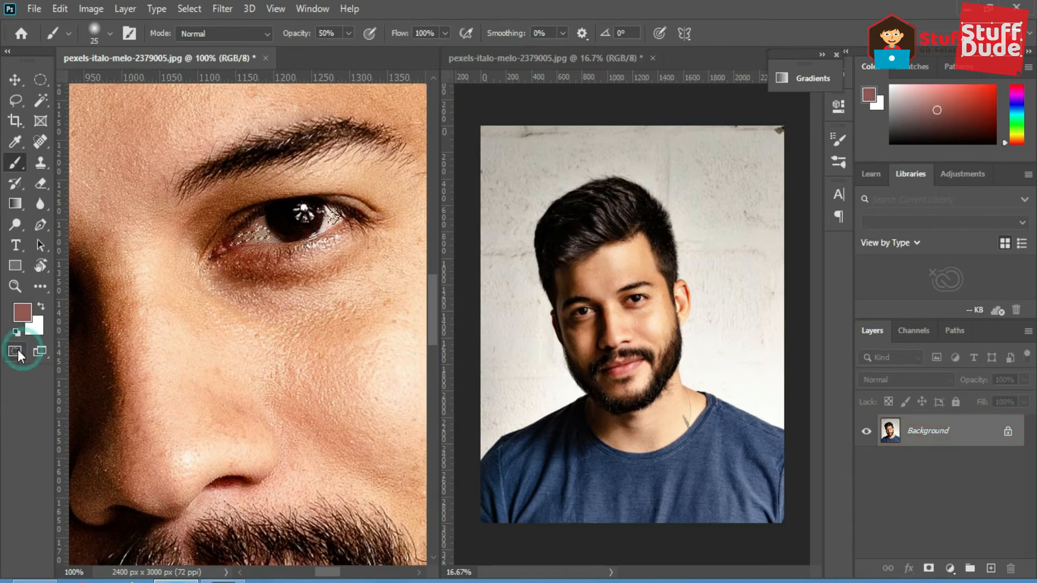
Step: Adjust the Levels input sliders to brighten the eye whites masked with Quick Mask
{"action": "key", "text": "ctrl+l"}
{"action": "mouse_move", "coordinate": [181, 463]}
{"action": "left_mouse_down"}
{"action": "mouse_move", "coordinate": [221, 462]}
{"action": "mouse_move", "coordinate": [183, 467]}
{"action": "left_mouse_up"}
{"action": "left_click_drag", "start_coordinate": [246, 471], "coordinate": [187, 479]}
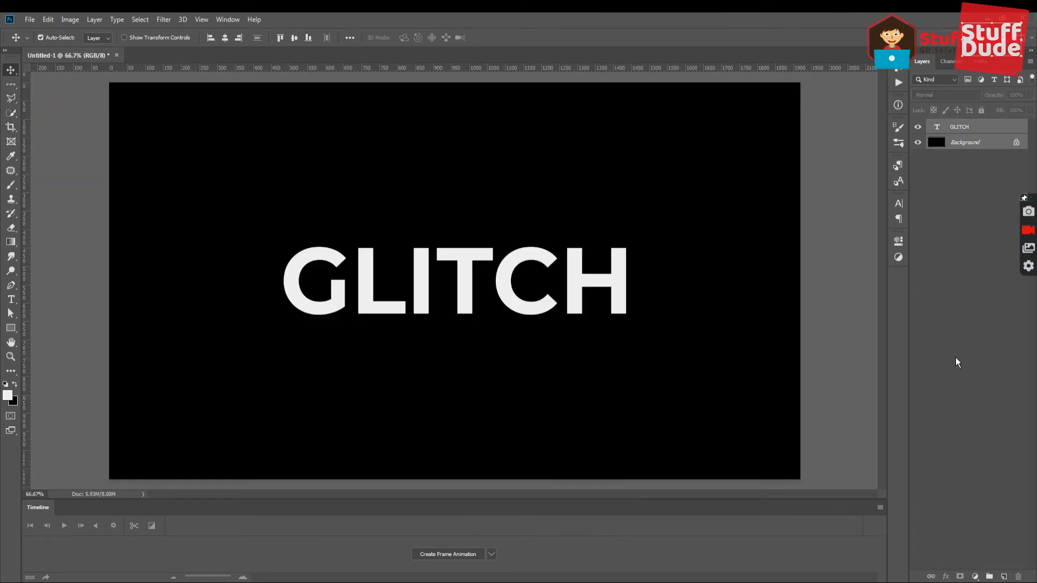
Step: Duplicate the GLITCH text layer twice within the same document
{"action": "left_click", "coordinate": [962, 129]}
{"action": "right_click", "coordinate": [961, 131]}
{"action": "left_click", "coordinate": [905, 135]}
{"action": "left_click", "coordinate": [609, 178]}
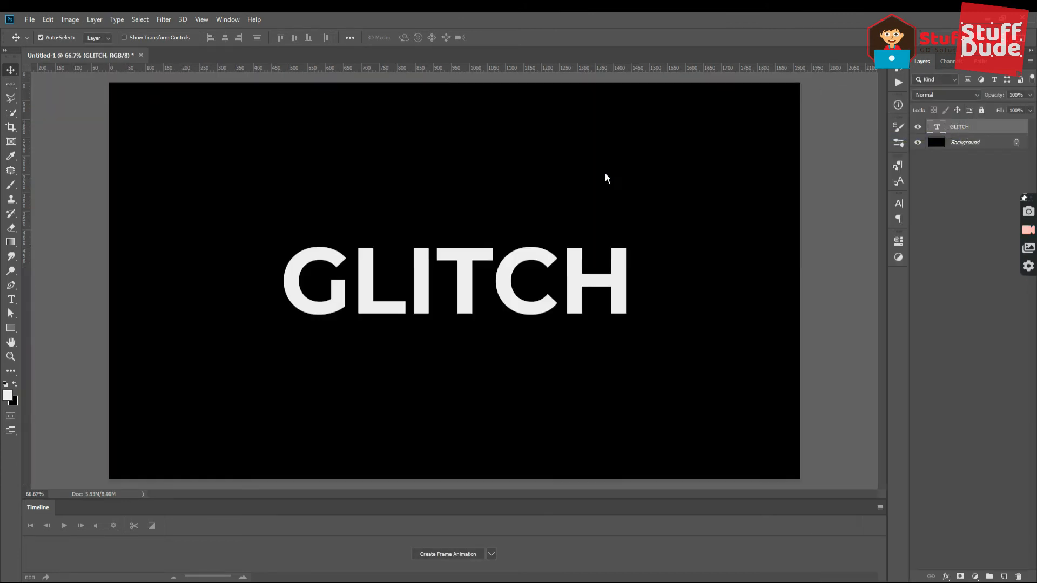
{"action": "right_click", "coordinate": [975, 127]}
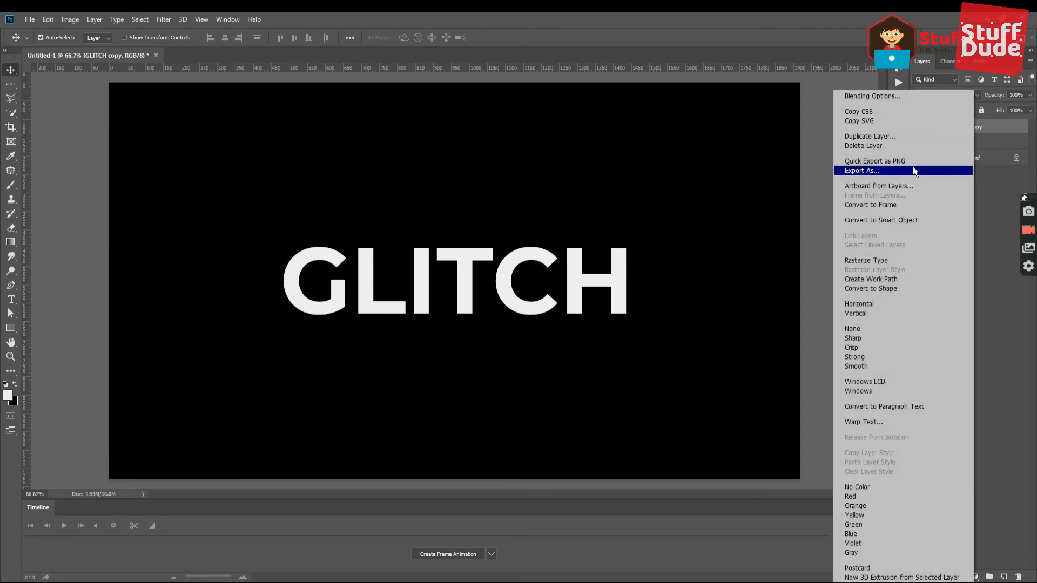
{"action": "left_click", "coordinate": [907, 136]}
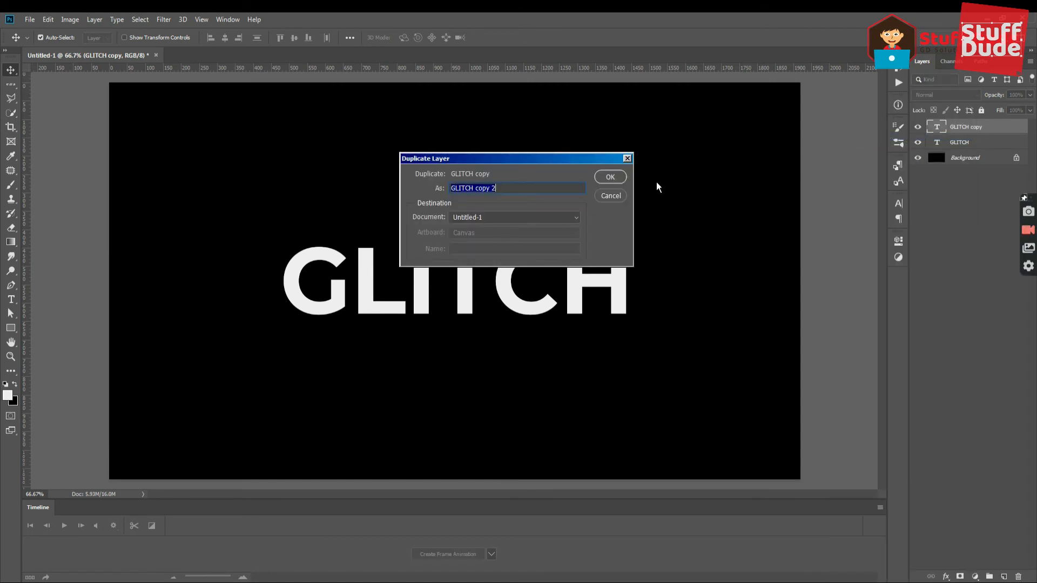
{"action": "left_click", "coordinate": [622, 177]}
Step: Turn off the green channel in the blending options of the GLITCH copy 2 layer
{"action": "double_click", "coordinate": [1019, 143]}
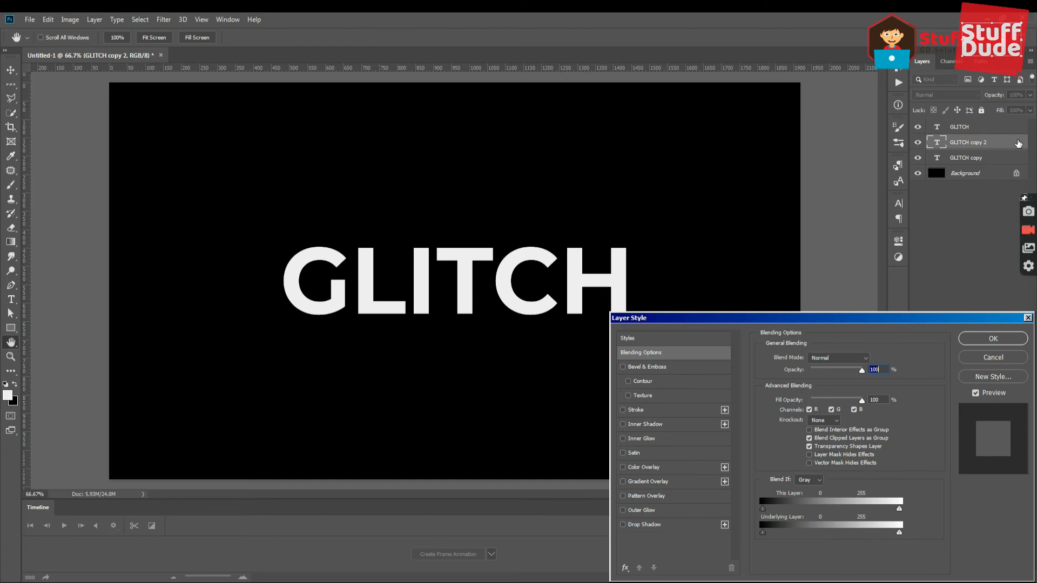
{"action": "left_click", "coordinate": [832, 410]}
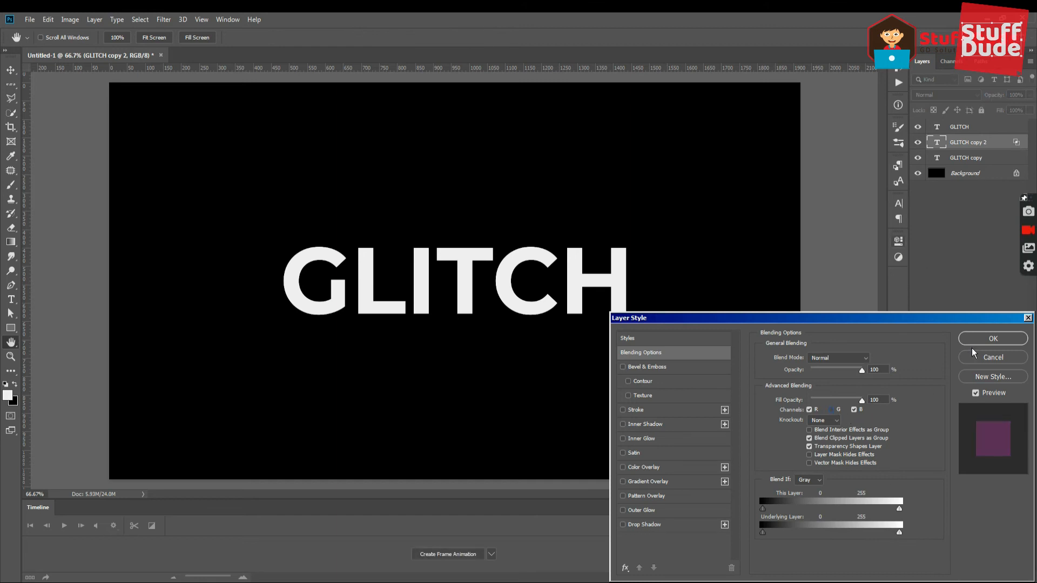
{"action": "left_click", "coordinate": [1013, 342]}
Step: Turn off the red channel in the blending options of the GLITCH copy layer
{"action": "left_click", "coordinate": [1018, 160]}
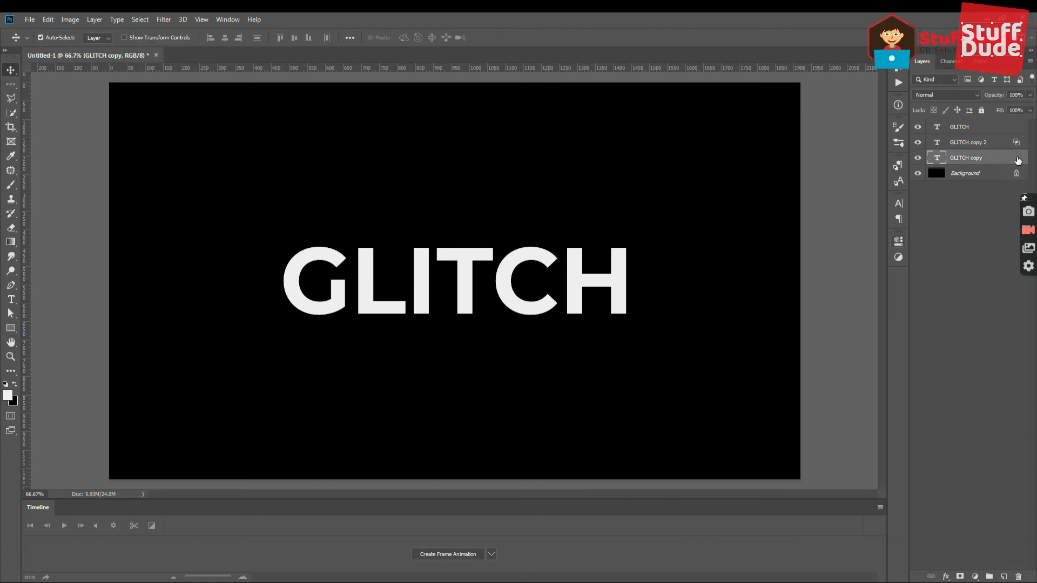
{"action": "double_click", "coordinate": [1019, 160]}
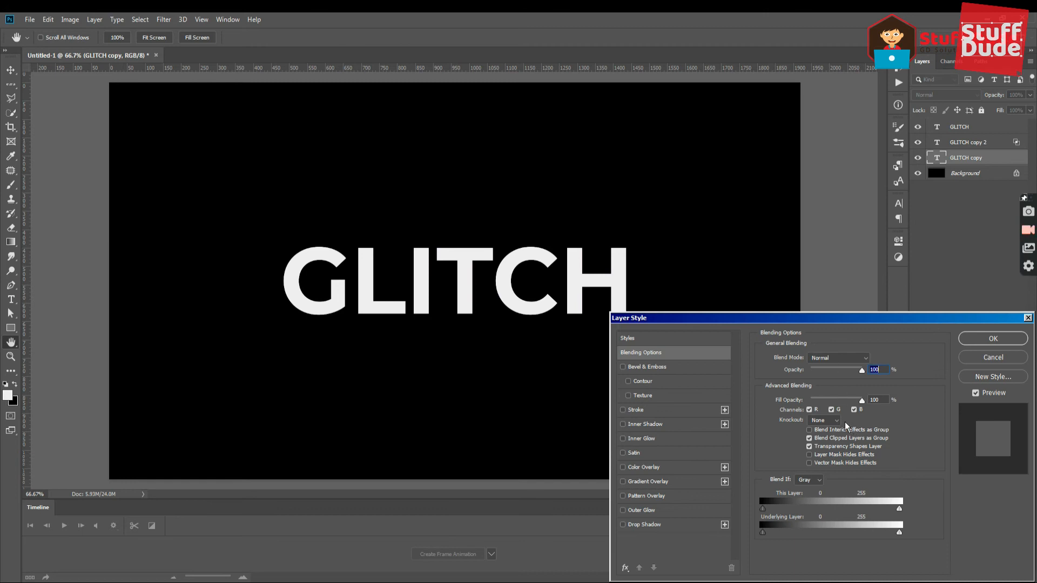
{"action": "left_click", "coordinate": [810, 410]}
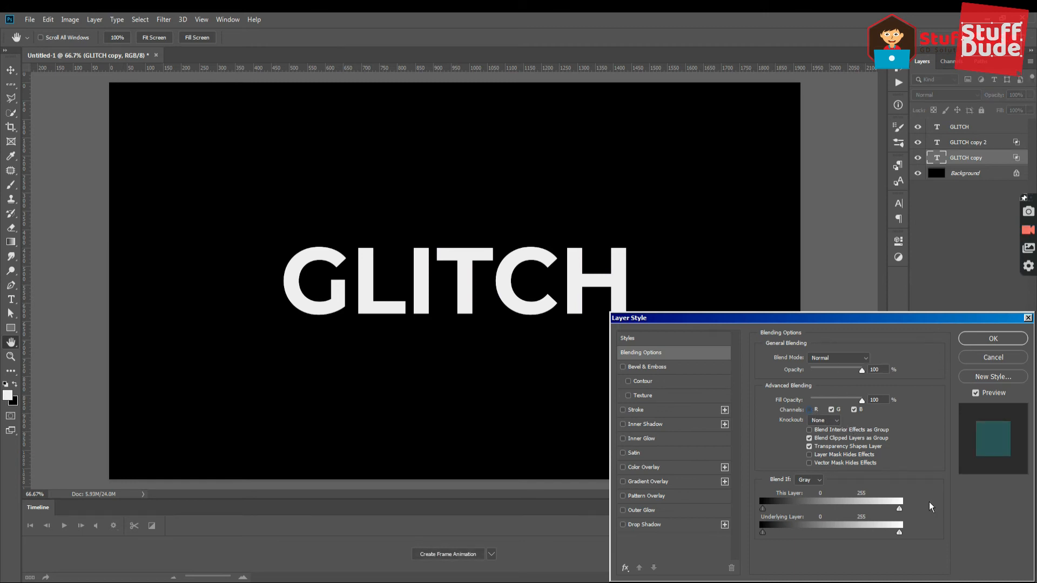
{"action": "left_click", "coordinate": [992, 339]}
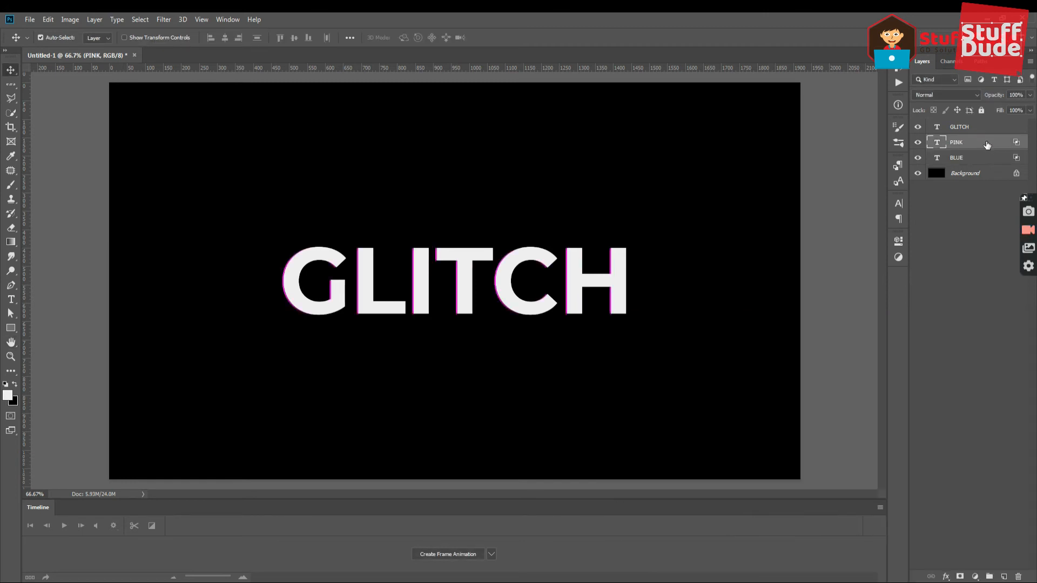
Step: Nudge the BLUE text layer rightward and slightly downward so a cyan edge shows behind the white text
{"action": "left_click", "coordinate": [968, 162]}
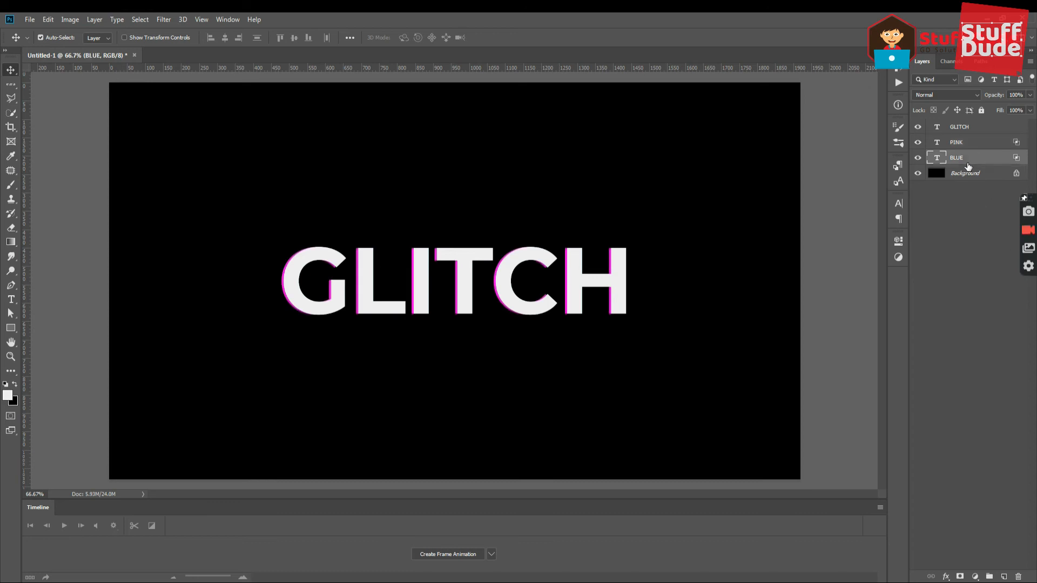
{"action": "key", "text": "Right"}
{"action": "key", "text": "Right"}
{"action": "key", "text": "Right"}
{"action": "key", "text": "Right"}
{"action": "key", "text": "Right"}
{"action": "key", "text": "Right"}
{"action": "key", "text": "Right"}
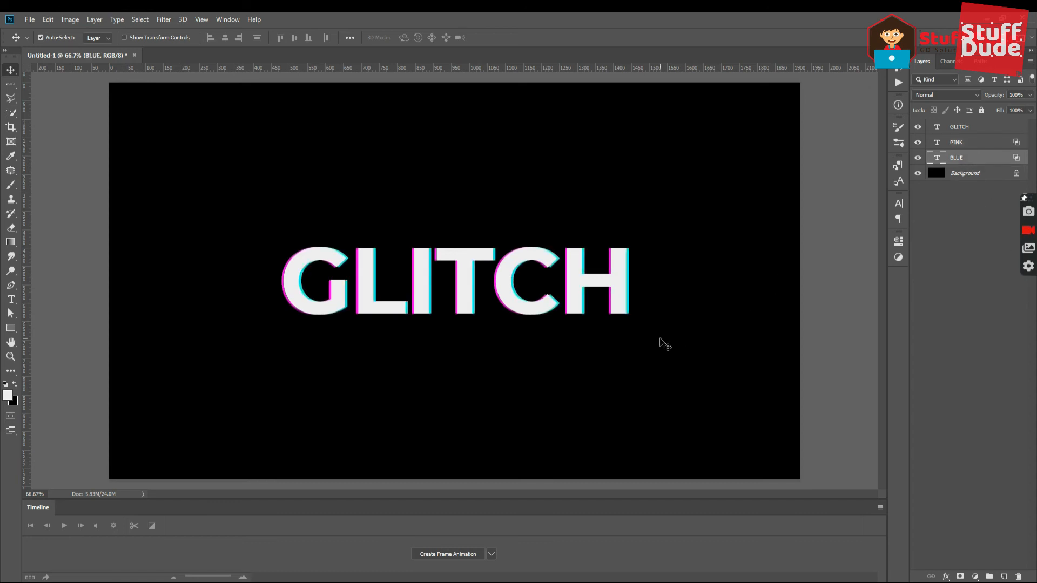
{"action": "key", "text": "Right"}
{"action": "key", "text": "Right"}
{"action": "key", "text": "Right"}
{"action": "key", "text": "Right"}
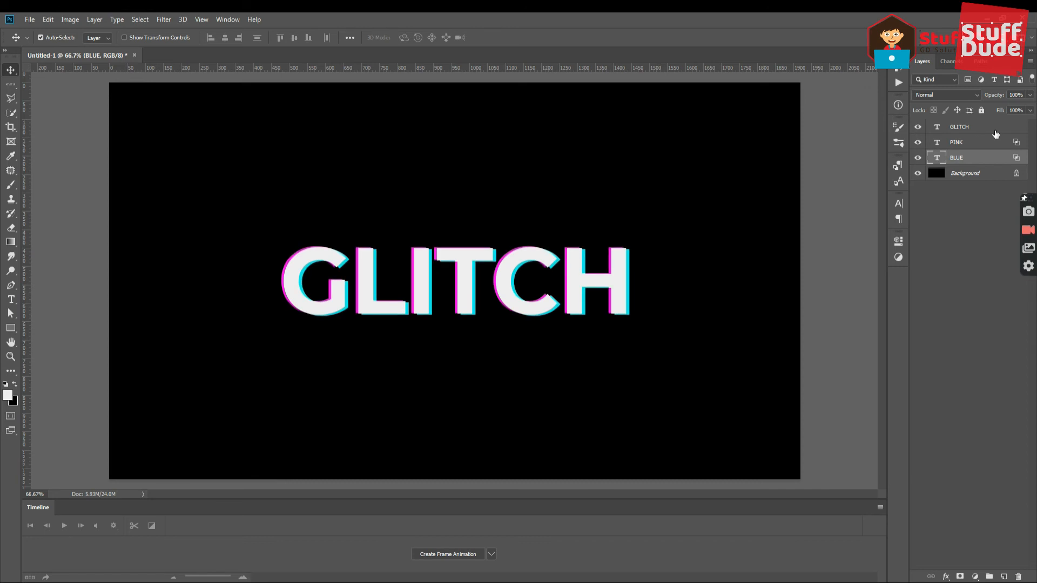
Step: Merge the GLITCH, PINK and BLUE text layers into one layer
{"action": "left_click", "coordinate": [996, 130], "text": "shift"}
{"action": "left_click", "coordinate": [95, 19]}
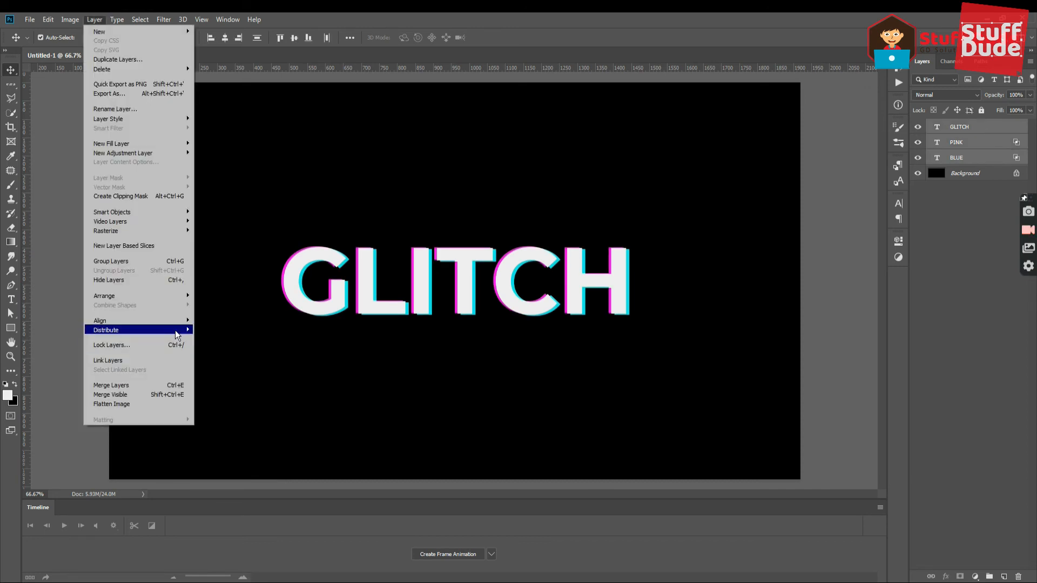
{"action": "left_click", "coordinate": [154, 386]}
Step: Add seven thin horizontal rectangular selections at scattered heights across the GLITCH letters with the Rectangular Marquee tool
{"action": "left_click", "coordinate": [11, 84]}
{"action": "left_click", "coordinate": [59, 85]}
{"action": "scroll", "coordinate": [369, 269], "scroll_direction": "up", "scroll_amount": 2}
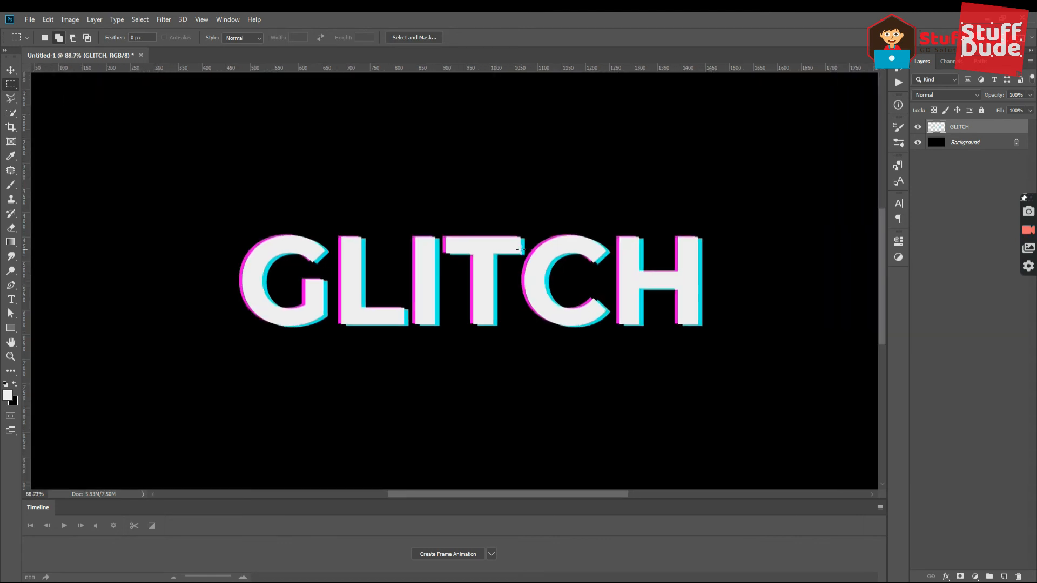
{"action": "left_click_drag", "start_coordinate": [721, 247], "coordinate": [672, 248]}
{"action": "left_click_drag", "start_coordinate": [563, 273], "coordinate": [513, 276]}
{"action": "left_click_drag", "start_coordinate": [450, 295], "coordinate": [386, 296]}
{"action": "left_click_drag", "start_coordinate": [318, 236], "coordinate": [254, 239]}
{"action": "left_click_drag", "start_coordinate": [331, 297], "coordinate": [293, 298]}
{"action": "left_click_drag", "start_coordinate": [468, 247], "coordinate": [436, 248]}
{"action": "left_click_drag", "start_coordinate": [657, 301], "coordinate": [602, 304]}
Step: Nudge the selected strips of the GLITCH text leftward with the Move tool and deselect them
{"action": "key", "text": "v"}
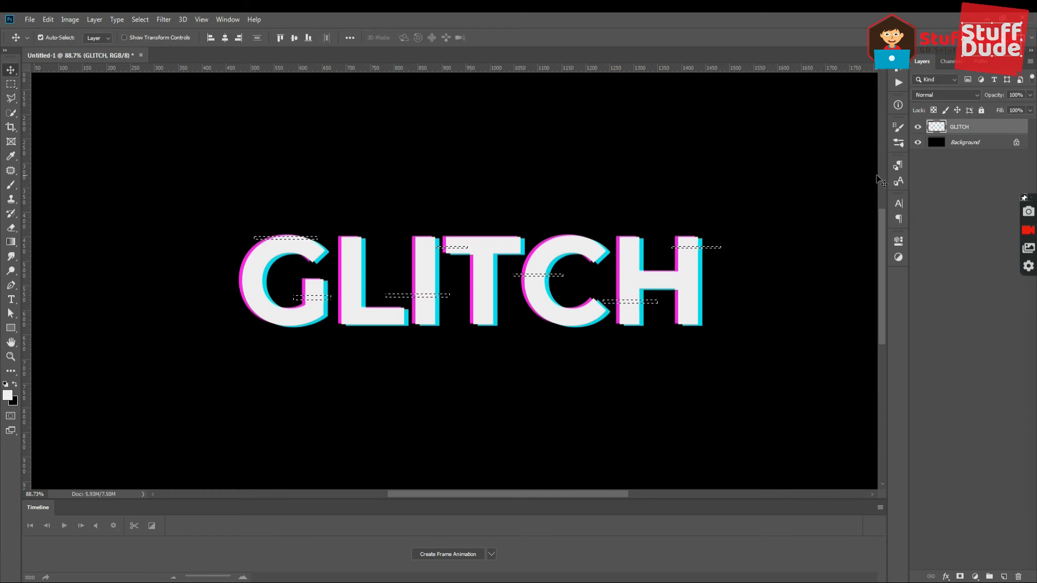
{"action": "key", "text": "Left"}
{"action": "key", "text": "Left"}
{"action": "key", "text": "Left"}
{"action": "key", "text": "Left"}
{"action": "key", "text": "Left"}
{"action": "key", "text": "Left"}
{"action": "key", "text": "Left"}
{"action": "key", "text": "Left"}
{"action": "key", "text": "Left"}
{"action": "key", "text": "Left"}
{"action": "key", "text": "Left"}
{"action": "key", "text": "Left"}
{"action": "key", "text": "Left"}
{"action": "key", "text": "Left"}
{"action": "key", "text": "ctrl+d"}
Step: Add five more small rectangular selections across the G, L, T, C and H letters and switch to the Move tool
{"action": "key", "text": "m"}
{"action": "left_click_drag", "start_coordinate": [234, 278], "coordinate": [282, 279]}
{"action": "left_click_drag", "start_coordinate": [370, 303], "coordinate": [509, 309]}
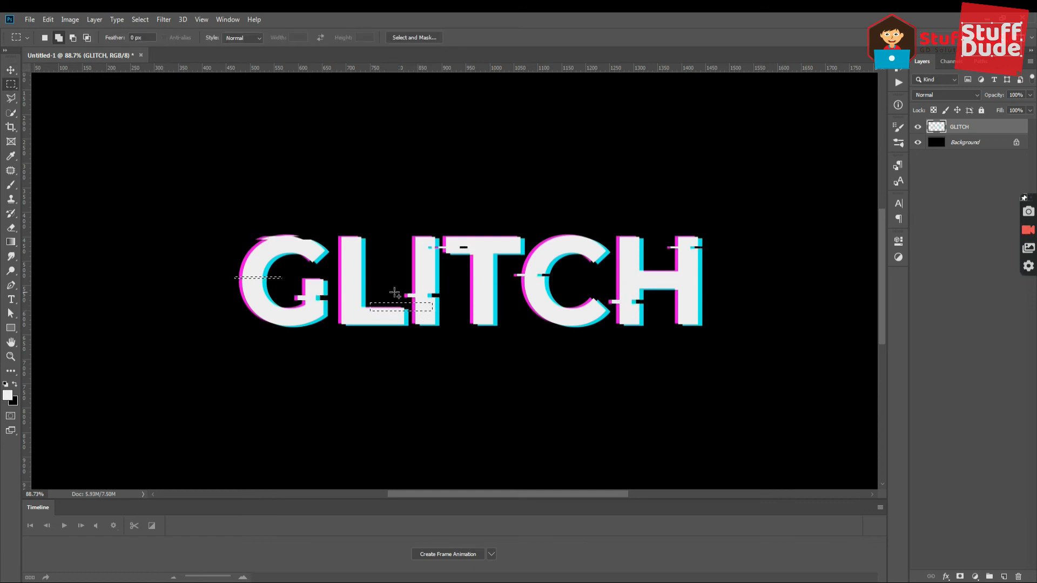
{"action": "left_click_drag", "start_coordinate": [713, 274], "coordinate": [673, 276]}
{"action": "left_click_drag", "start_coordinate": [597, 235], "coordinate": [554, 239]}
{"action": "left_click_drag", "start_coordinate": [473, 272], "coordinate": [484, 275]}
{"action": "key", "text": "v"}
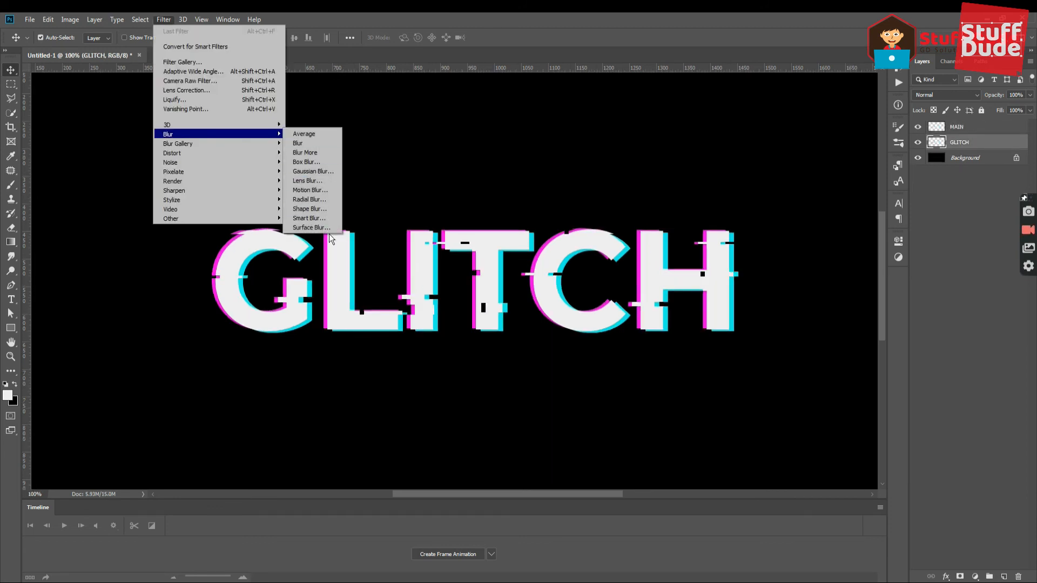
Step: Apply a Motion Blur with an angle of 0° and a distance of 20 pixels to the GLITCH layer
{"action": "left_click", "coordinate": [330, 190]}
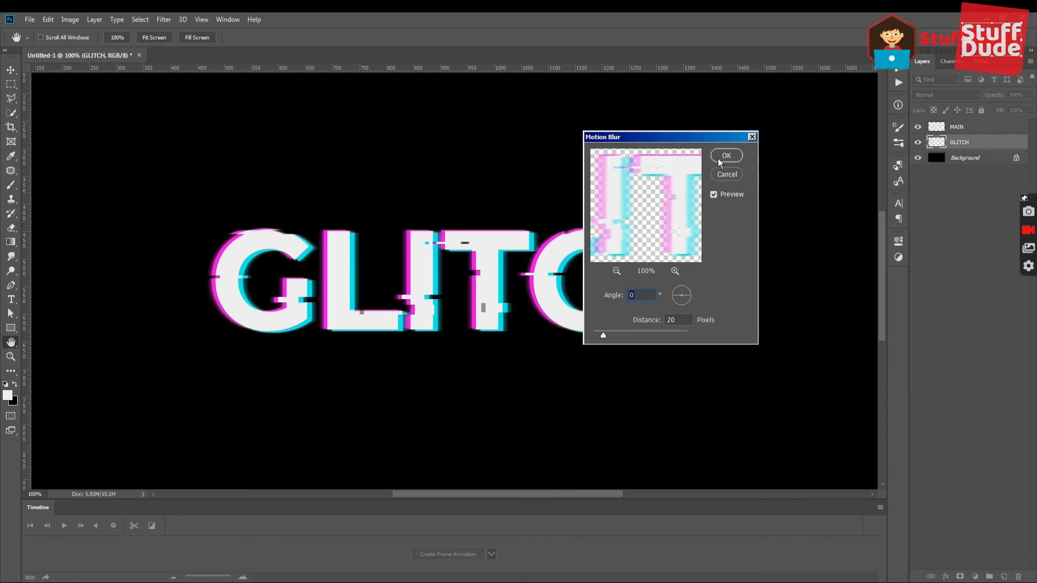
{"action": "left_click", "coordinate": [721, 157]}
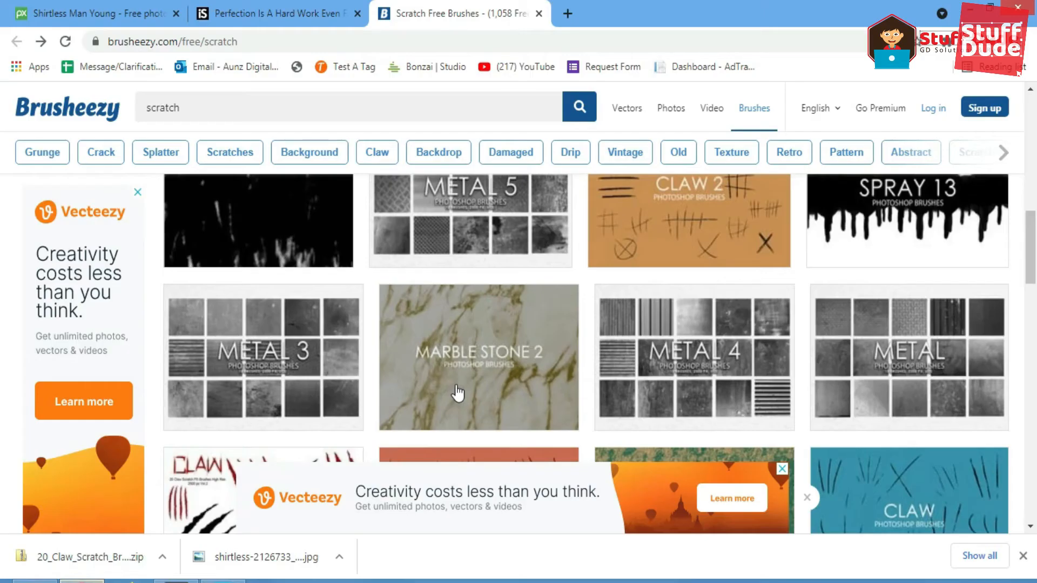
Step: Switch to the browser, find 20 Claw Scratch PS Brushes abr. vol.1 on Brusheezy, and extract its downloaded archive in the Downloads folder
{"action": "scroll", "coordinate": [540, 389], "scroll_direction": "down", "scroll_amount": 5}
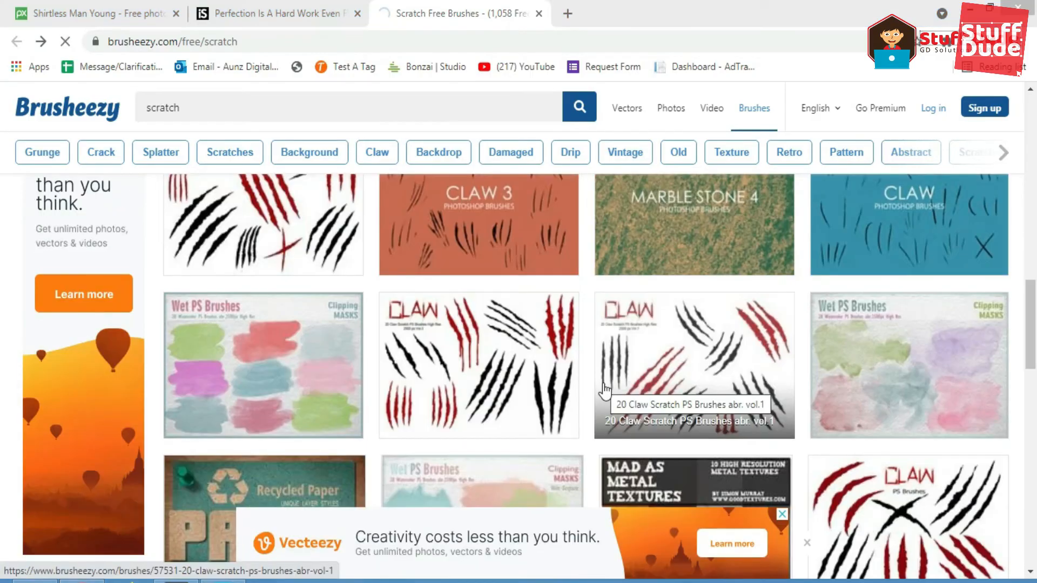
{"action": "left_click", "coordinate": [606, 390]}
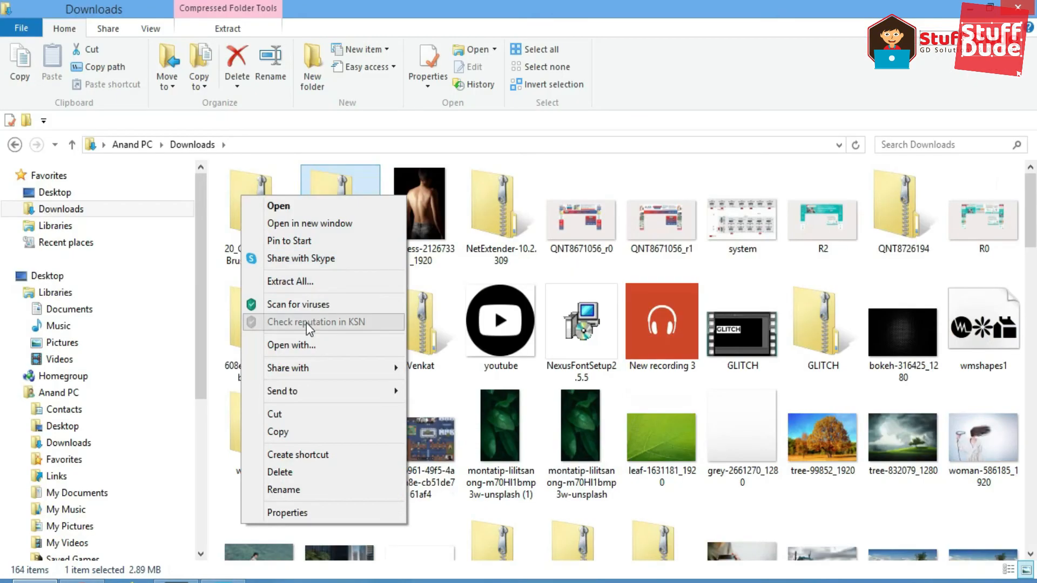
{"action": "left_click", "coordinate": [314, 281]}
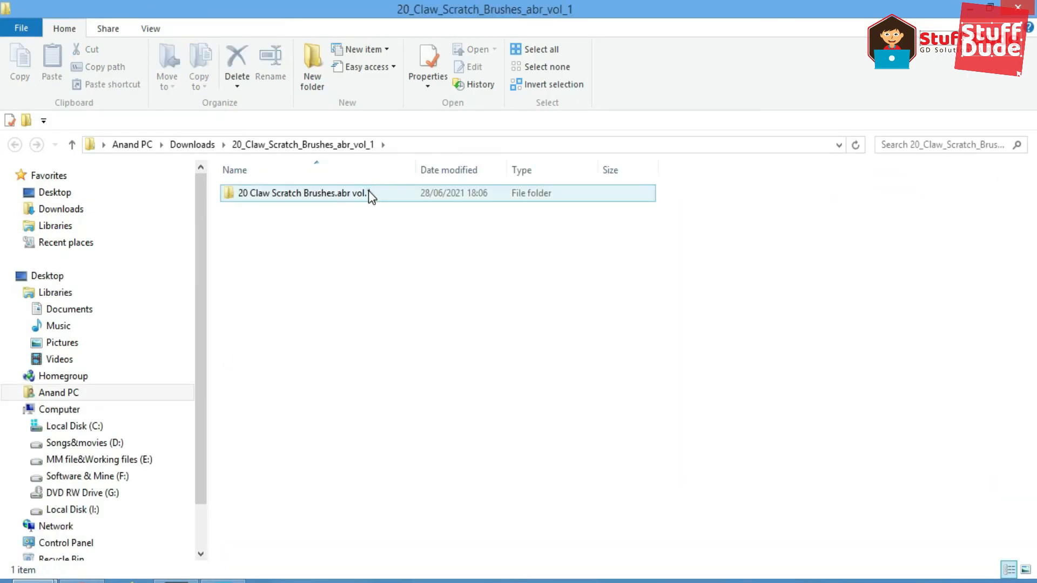
{"action": "double_click", "coordinate": [367, 193]}
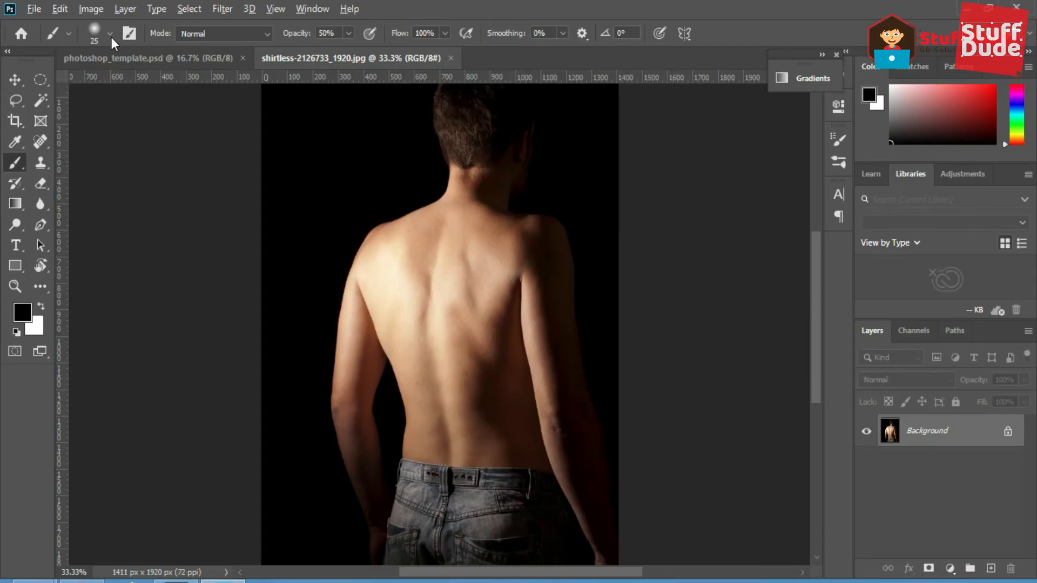
Step: Switch to Photoshop and import the 20 Claw Scratch Brushes ABR file into the brush presets
{"action": "left_click", "coordinate": [112, 37]}
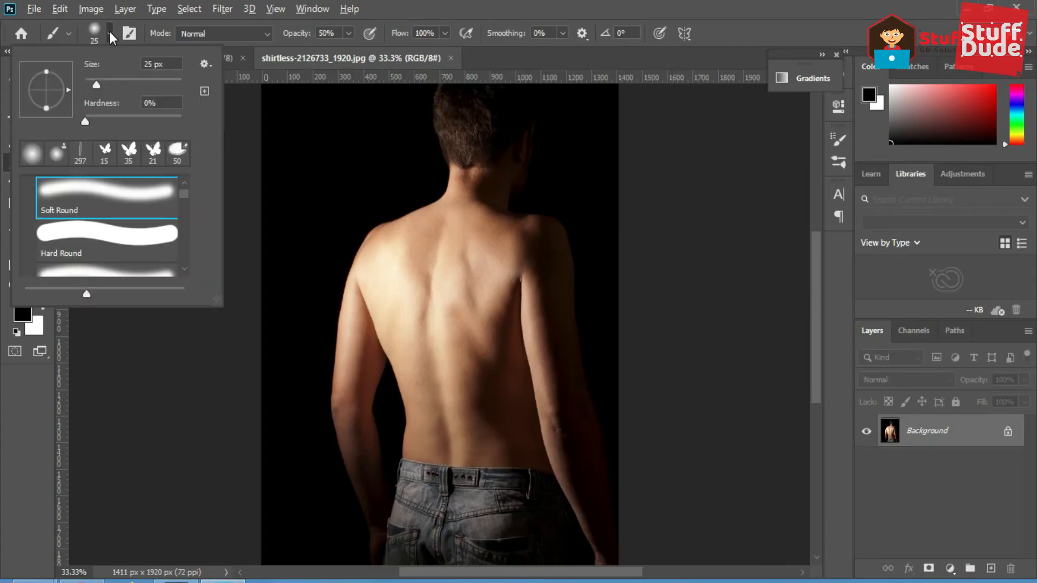
{"action": "left_click", "coordinate": [205, 63]}
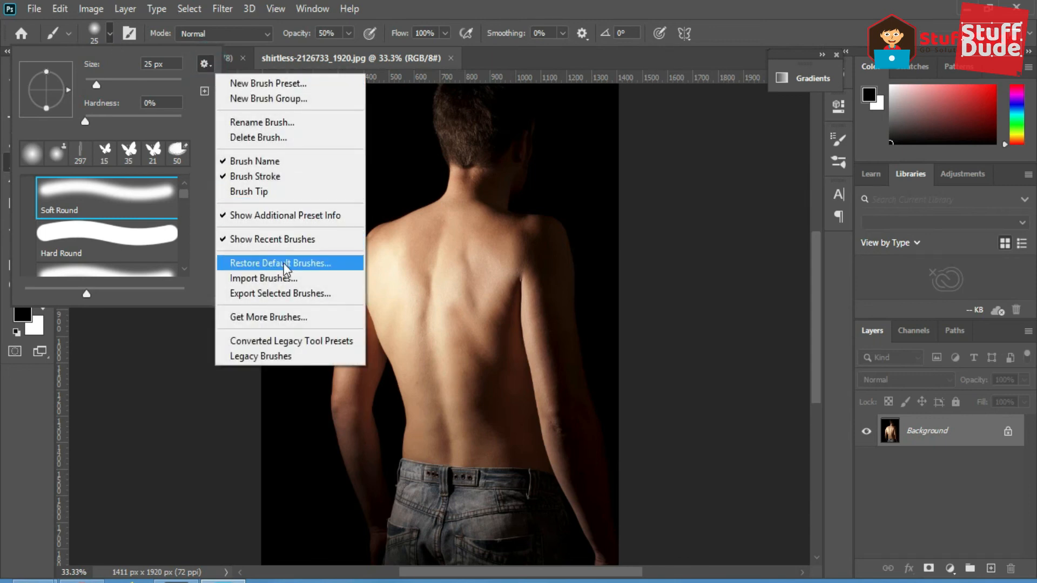
{"action": "left_click", "coordinate": [302, 277]}
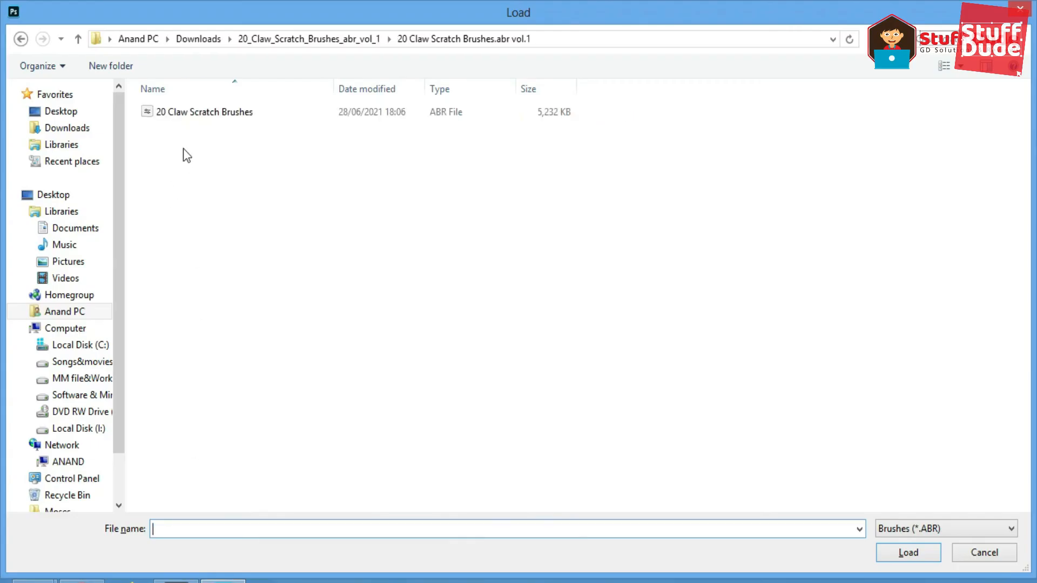
{"action": "left_click", "coordinate": [194, 112]}
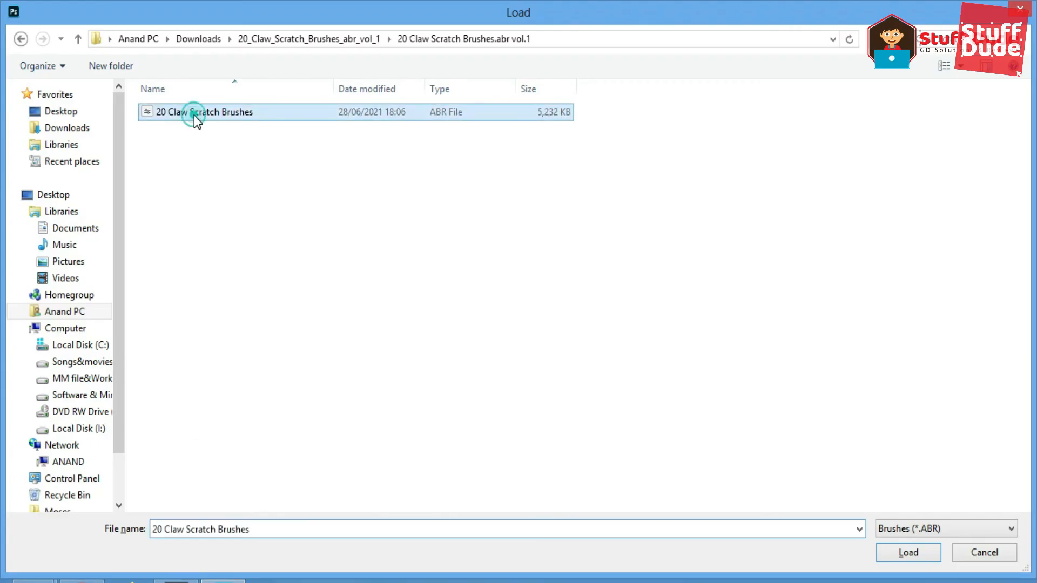
{"action": "left_click", "coordinate": [909, 553]}
Step: Expand the 20 Claw Scratch Brushes group and choose a claw scratch brush from it
{"action": "left_click_drag", "start_coordinate": [183, 237], "coordinate": [183, 261]}
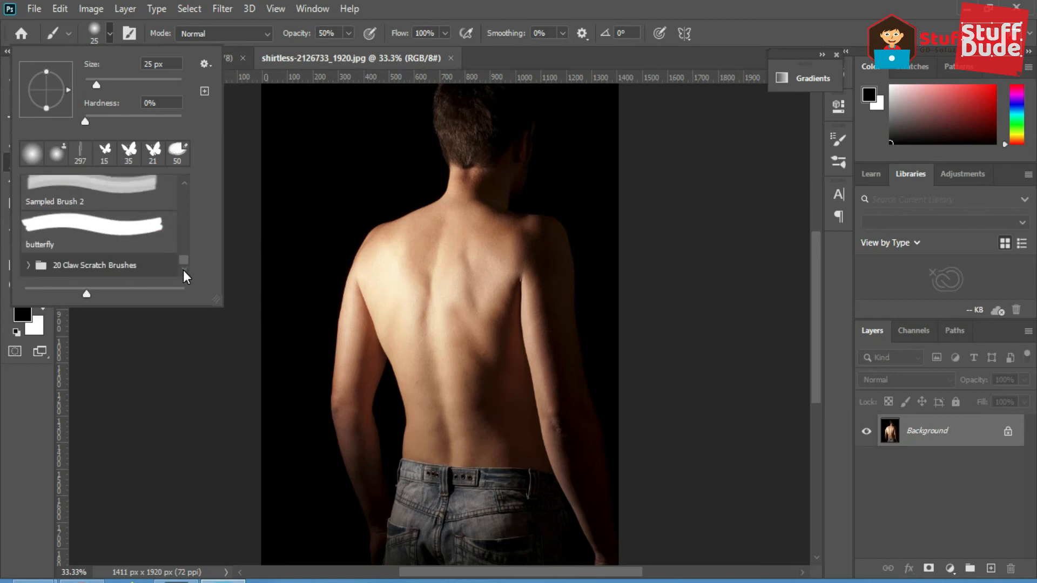
{"action": "left_click", "coordinate": [30, 267]}
{"action": "scroll", "coordinate": [120, 277], "scroll_direction": "down", "scroll_amount": 5}
{"action": "left_click", "coordinate": [111, 225]}
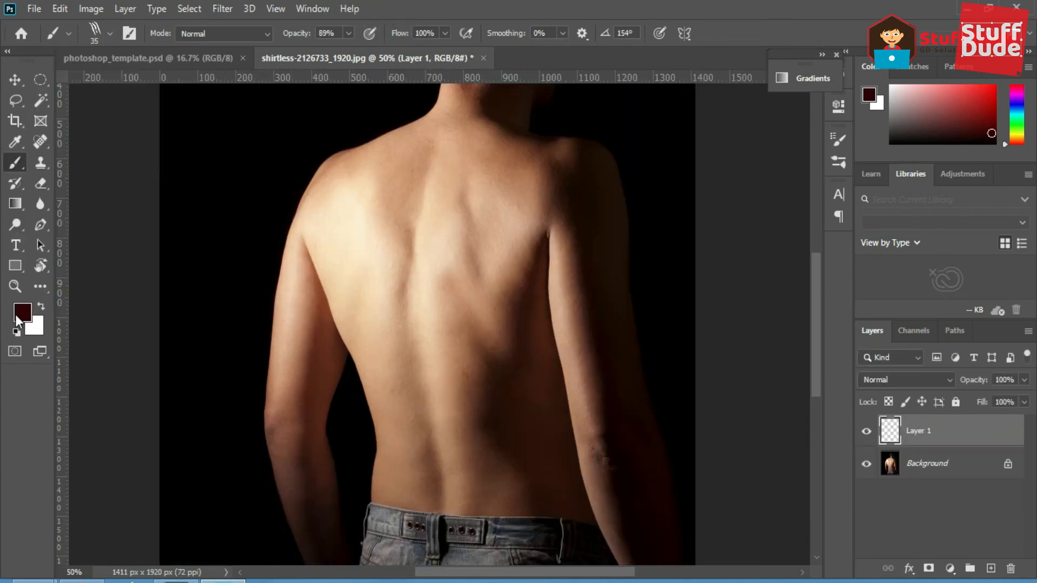
Step: Set the foreground color to dark red #2f0202 and return to the Brush tool
{"action": "key", "text": "i"}
{"action": "left_click", "coordinate": [22, 311]}
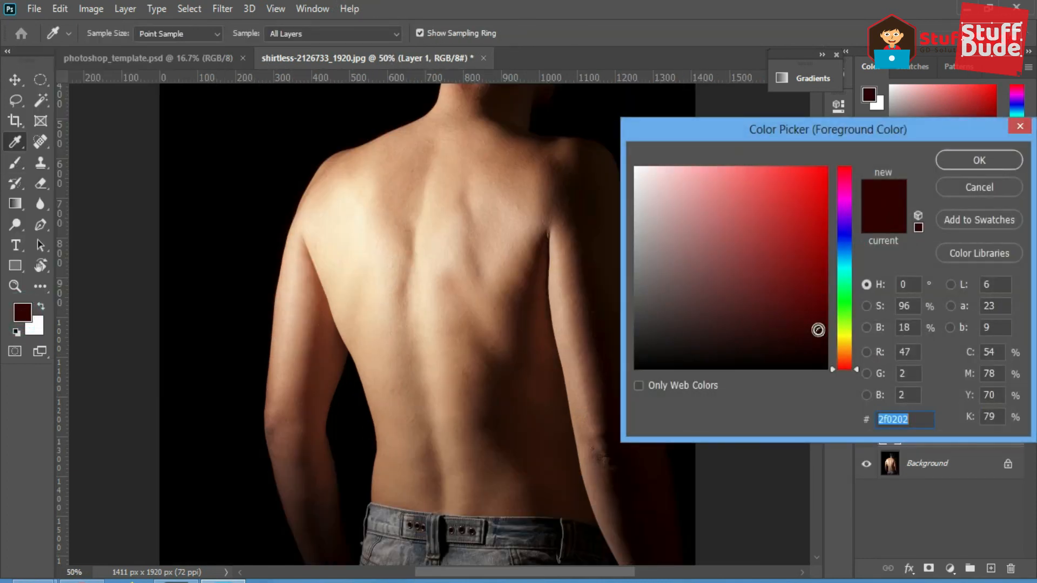
{"action": "left_click", "coordinate": [979, 160]}
{"action": "key", "text": "b"}
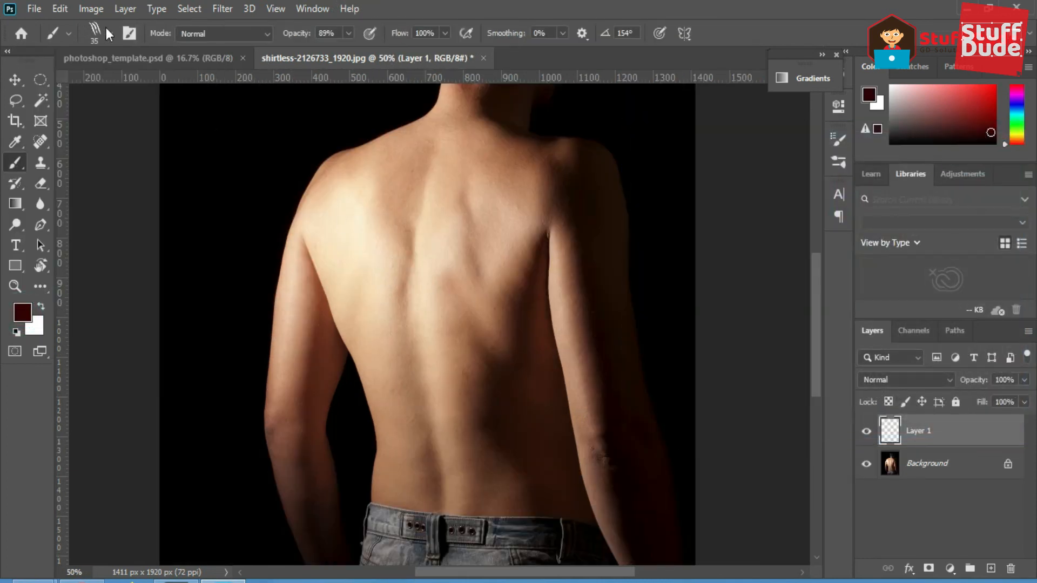
Step: Rotate the claw brush tip to an angle of -163° and enlarge it in the brush settings
{"action": "left_click", "coordinate": [129, 33]}
{"action": "left_click_drag", "start_coordinate": [767, 308], "coordinate": [771, 326]}
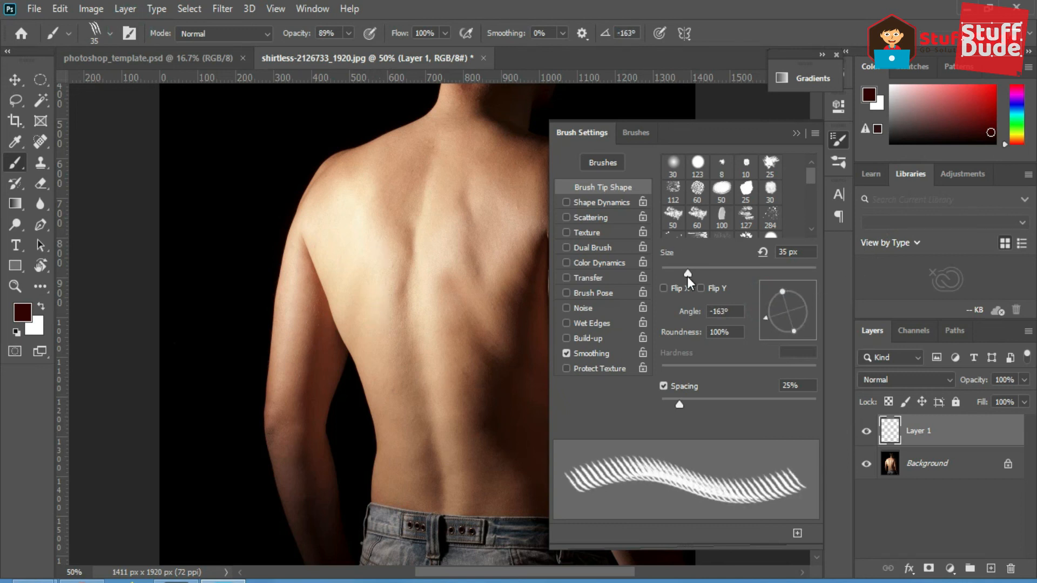
{"action": "left_click_drag", "start_coordinate": [687, 274], "coordinate": [757, 274]}
Step: Stamp a large claw mark near the left shoulder blade on Layer 1, plus smaller 55 px marks at its upper and lower ends
{"action": "left_click", "coordinate": [394, 254]}
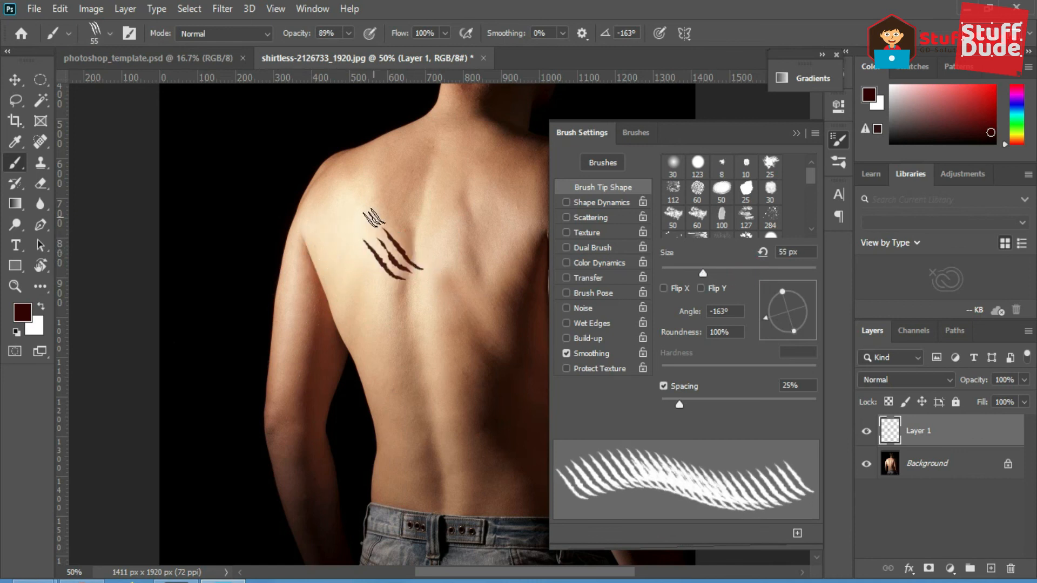
{"action": "left_click", "coordinate": [372, 227]}
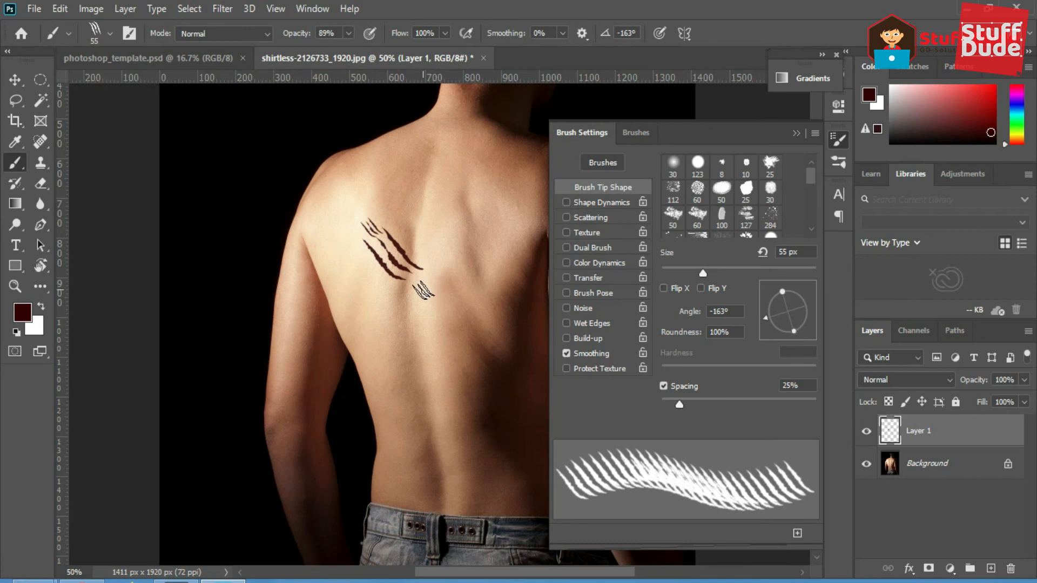
{"action": "left_click", "coordinate": [416, 278]}
Step: Set Layer 1's blend mode to Pin Light and add a Drop Shadow effect to it
{"action": "left_click", "coordinate": [913, 381]}
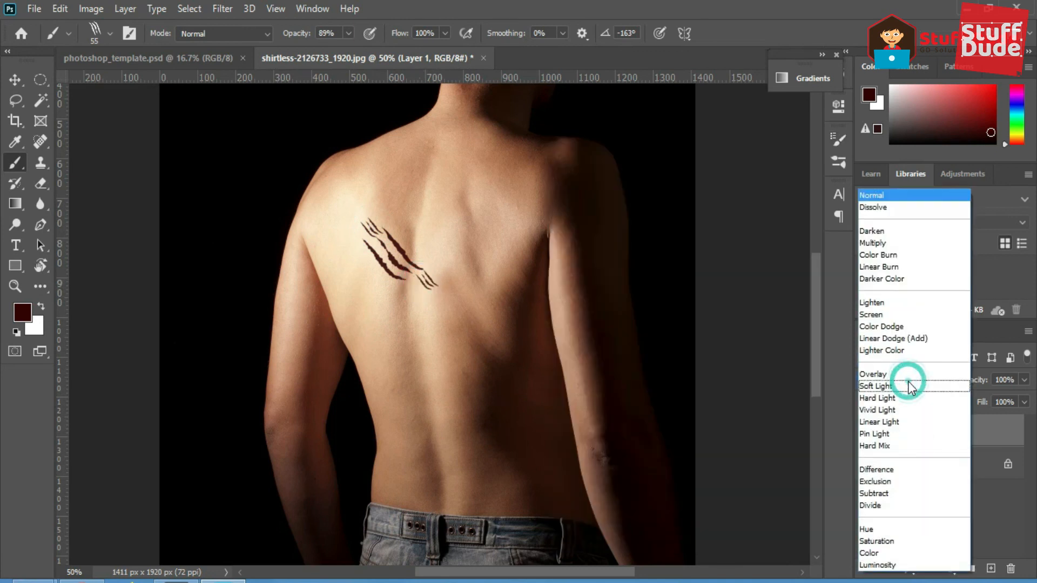
{"action": "left_click", "coordinate": [940, 435]}
{"action": "right_click", "coordinate": [933, 431]}
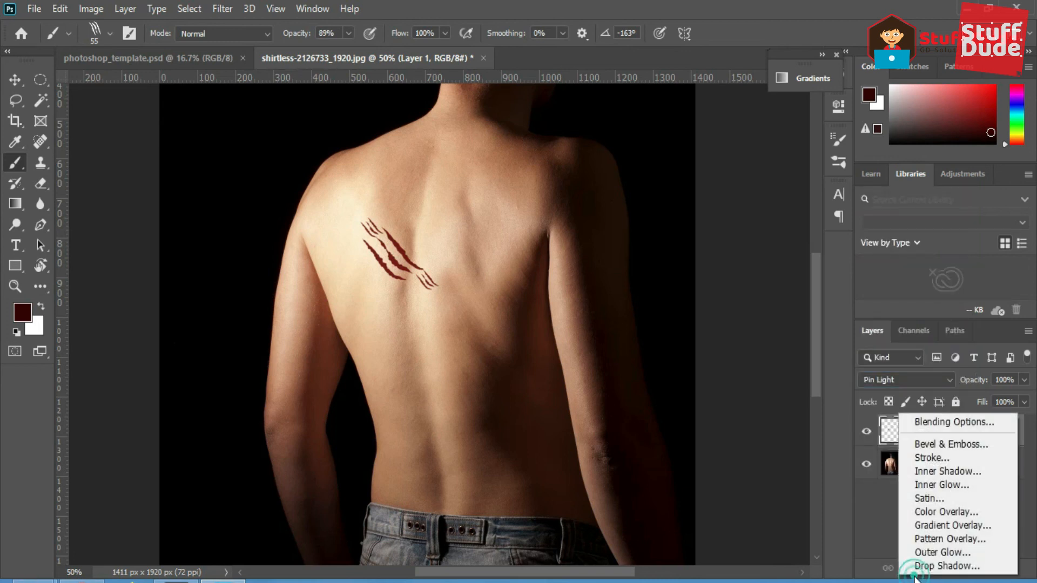
{"action": "left_click", "coordinate": [967, 566]}
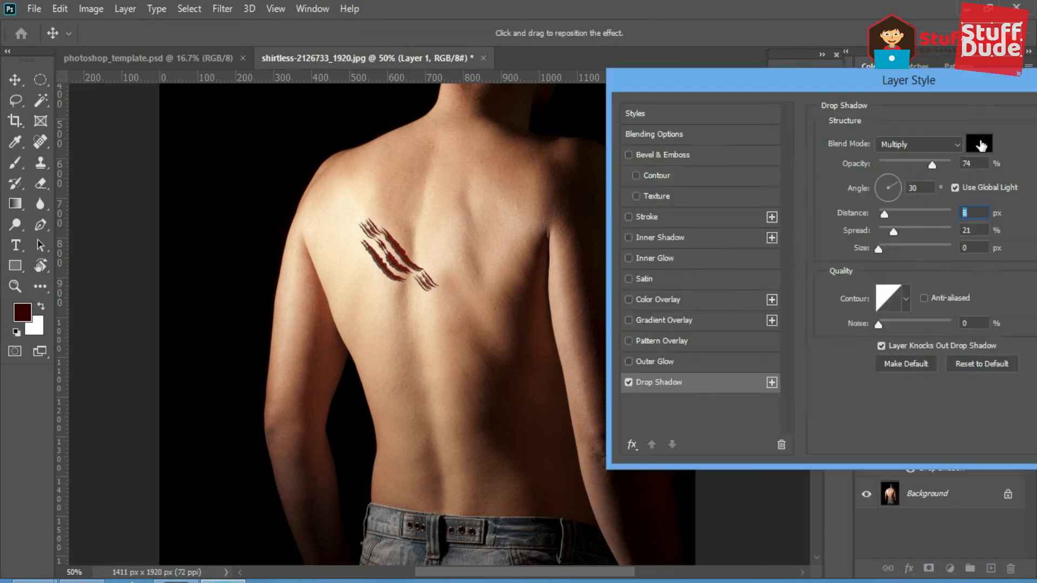
Step: Color the drop shadow bright red and set opacity 94%, angle 117°, distance 2 px, spread 11% and size 2 px
{"action": "left_click", "coordinate": [979, 143]}
{"action": "left_click_drag", "start_coordinate": [844, 195], "coordinate": [842, 180]}
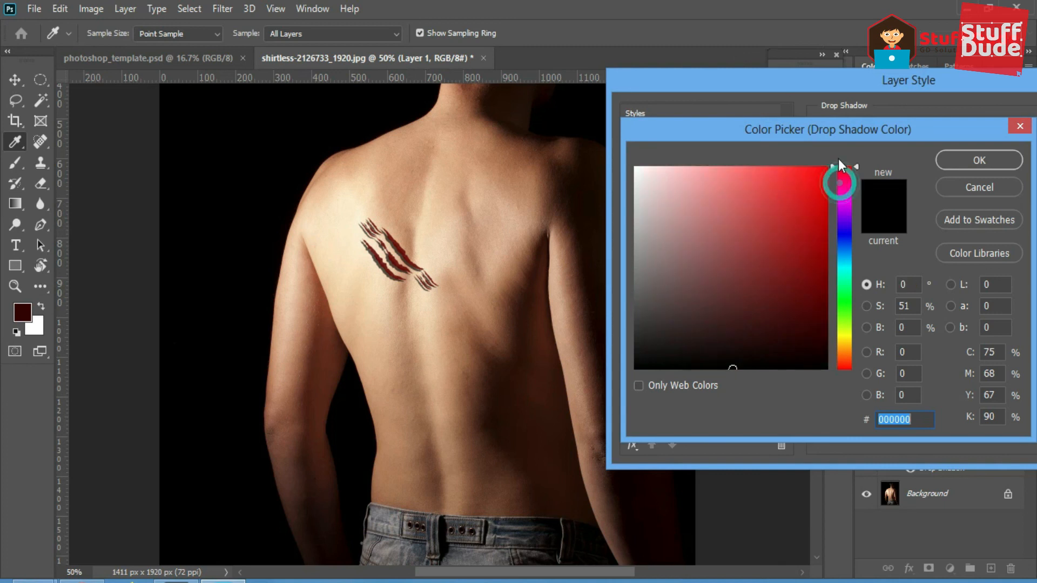
{"action": "left_click", "coordinate": [787, 180]}
{"action": "left_click", "coordinate": [881, 250]}
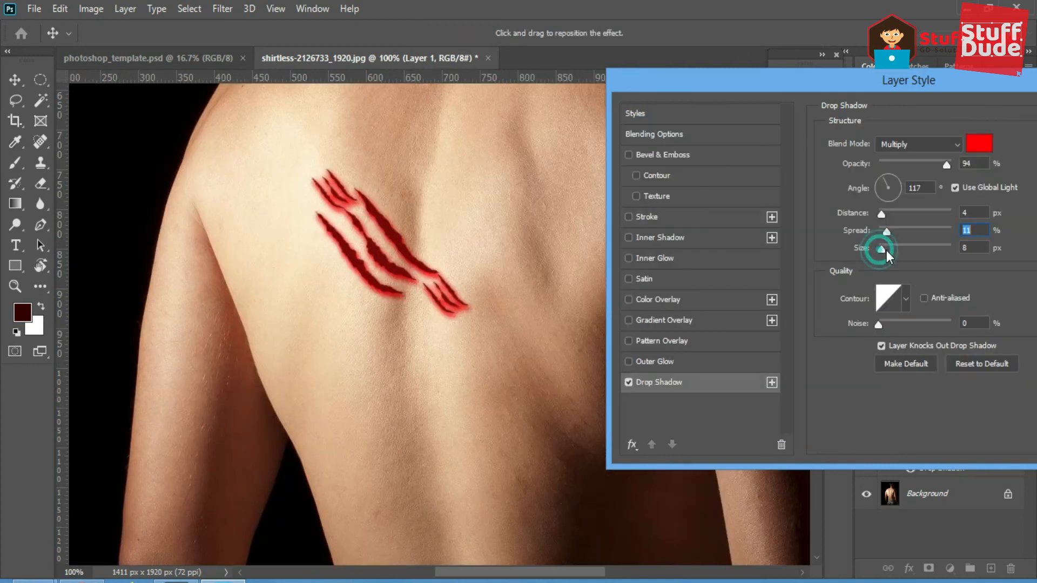
{"action": "left_click_drag", "start_coordinate": [887, 251], "coordinate": [882, 216]}
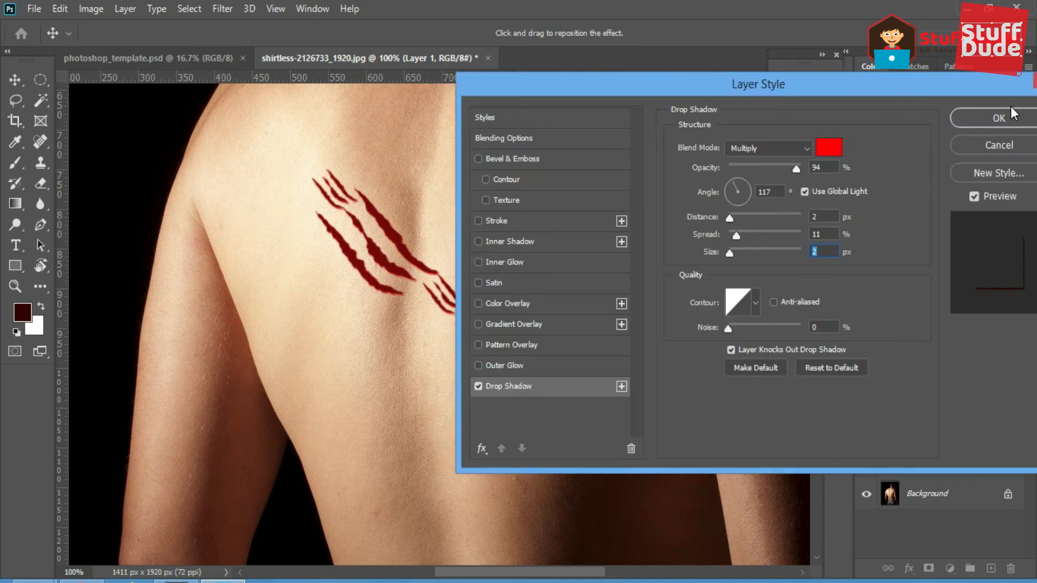
{"action": "left_click", "coordinate": [1010, 116]}
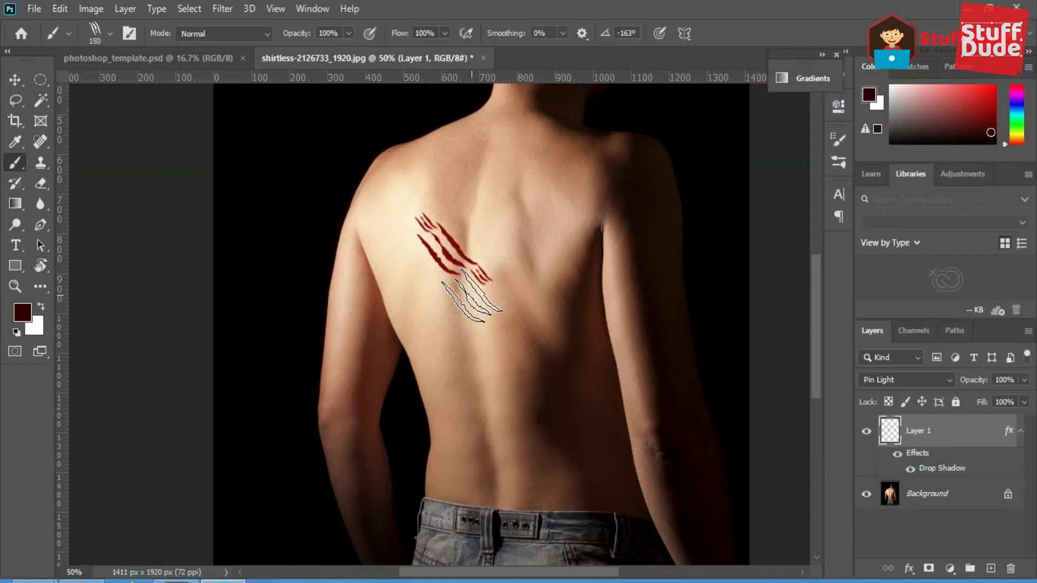
Step: Enlarge the claw brush to 250 px and stamp another scratch over the lower part of the existing marks
{"action": "key", "text": "bracketright"}
{"action": "key", "text": "bracketright"}
{"action": "key", "text": "bracketright"}
{"action": "left_click", "coordinate": [465, 283]}
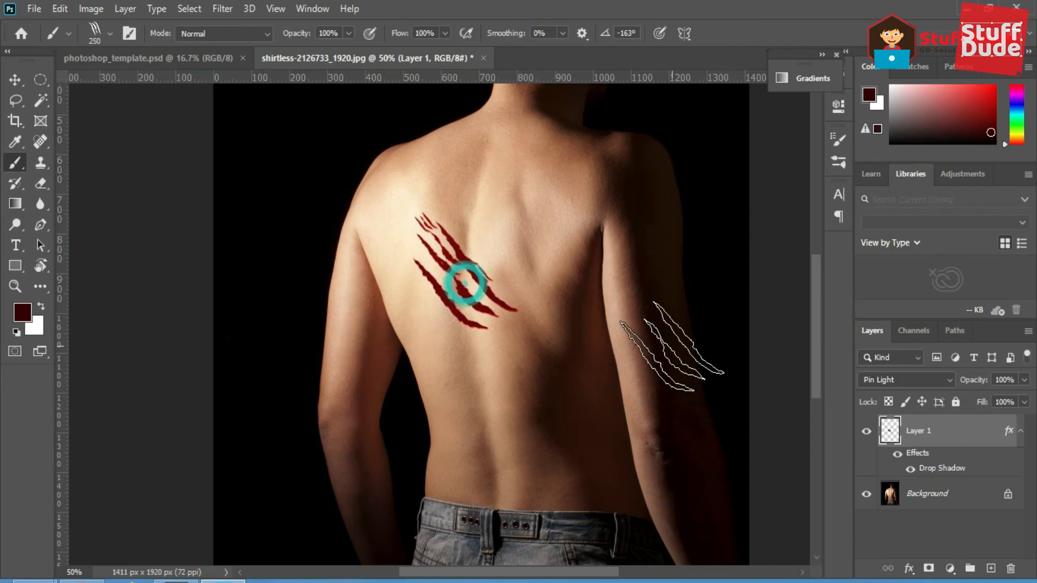